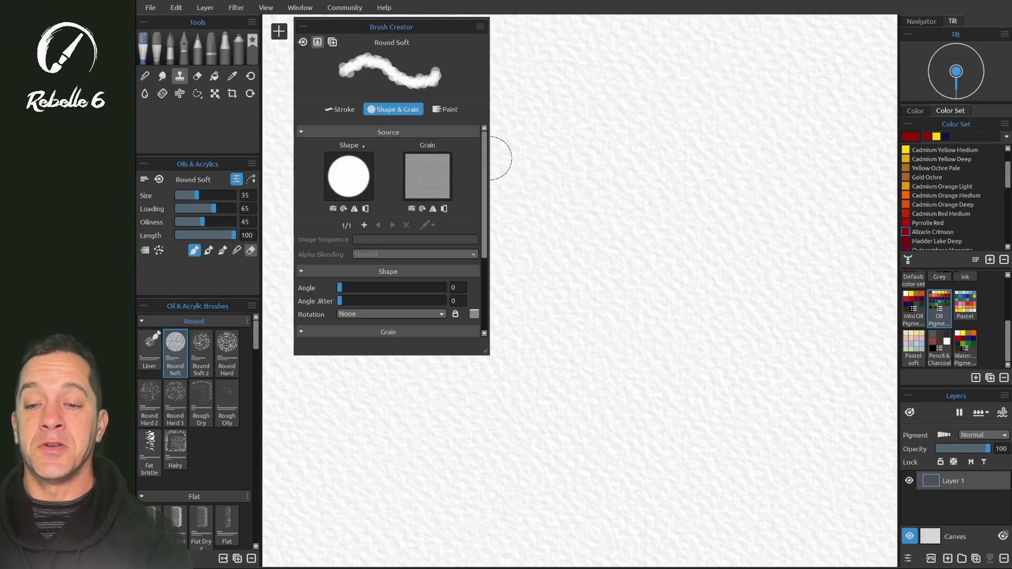
Step: Open the Image Library from the Round Soft brush's Shape thumbnail
click(349, 177)
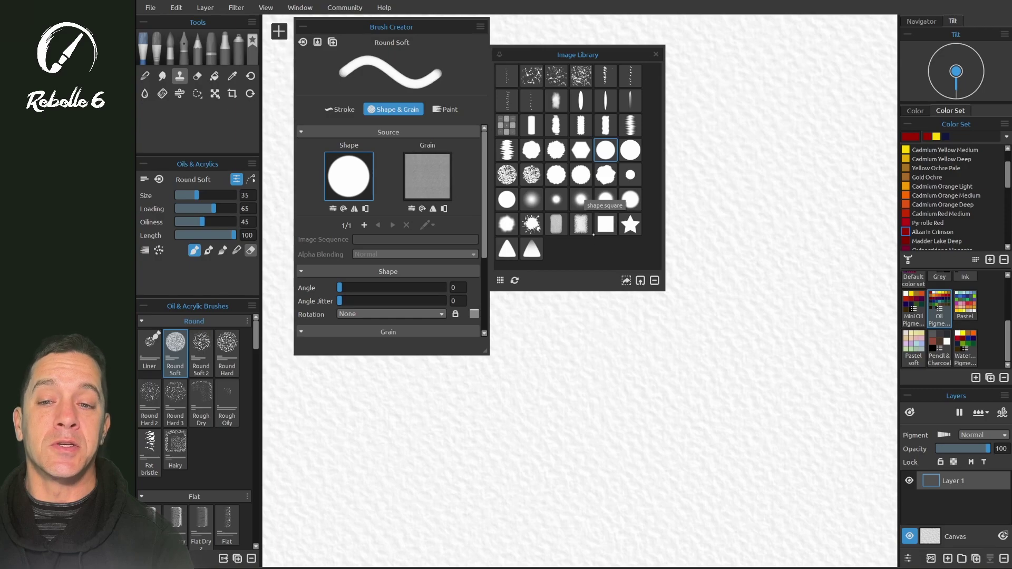
Step: Browse the brush library on disk to the Brushes > 1. Shapes folder
click(301, 7)
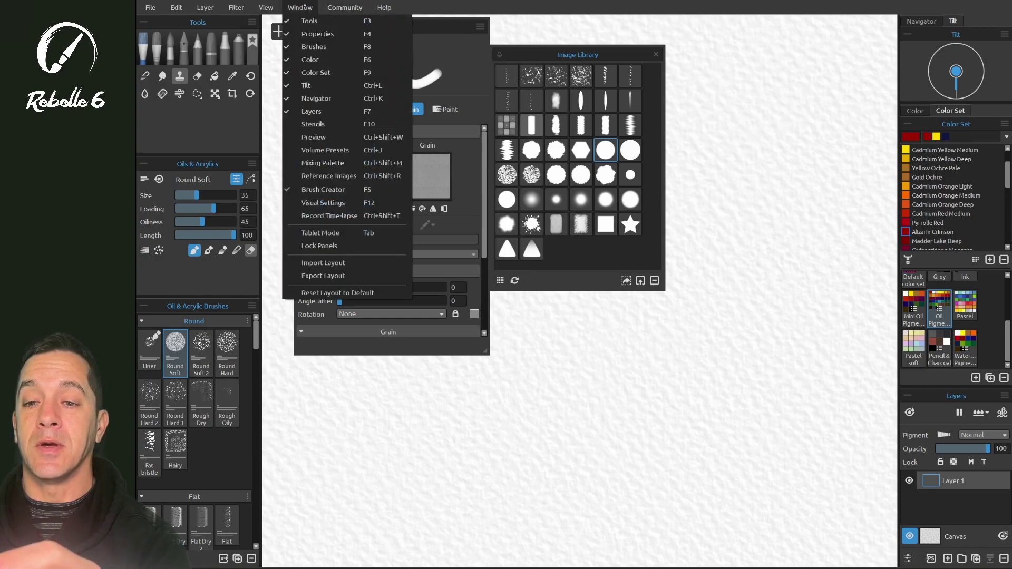
click(361, 46)
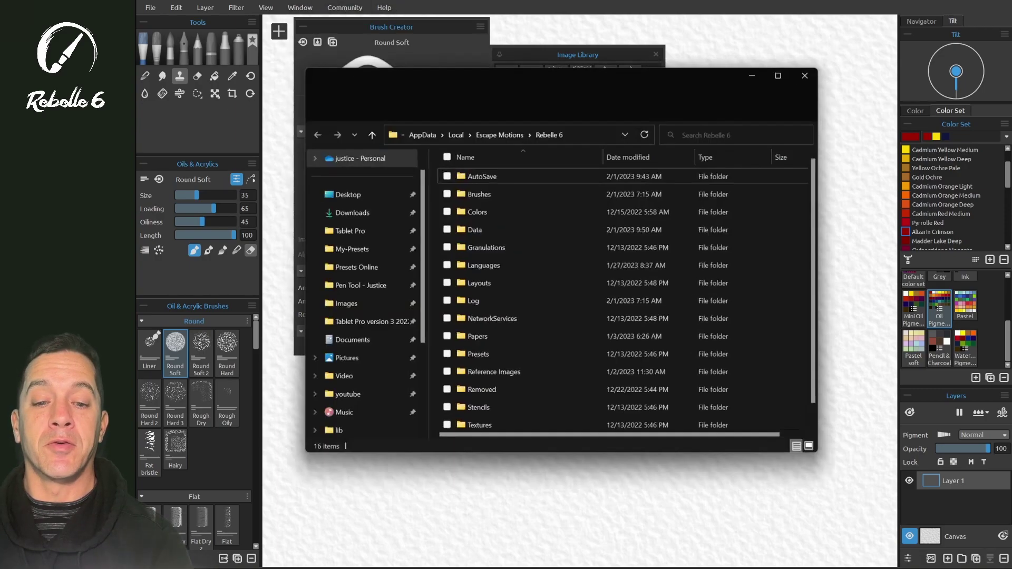
double_click(510, 194)
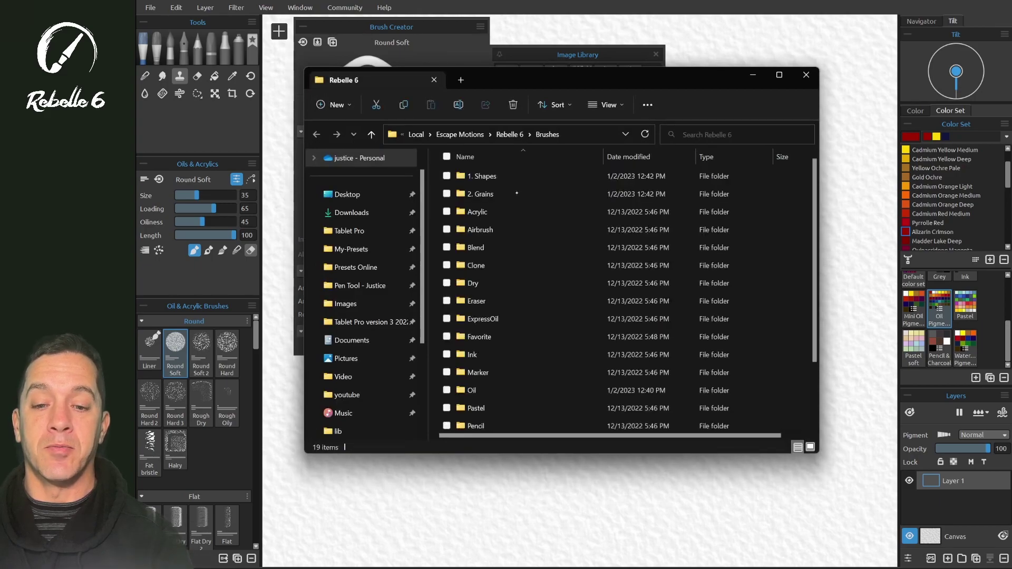
double_click(498, 180)
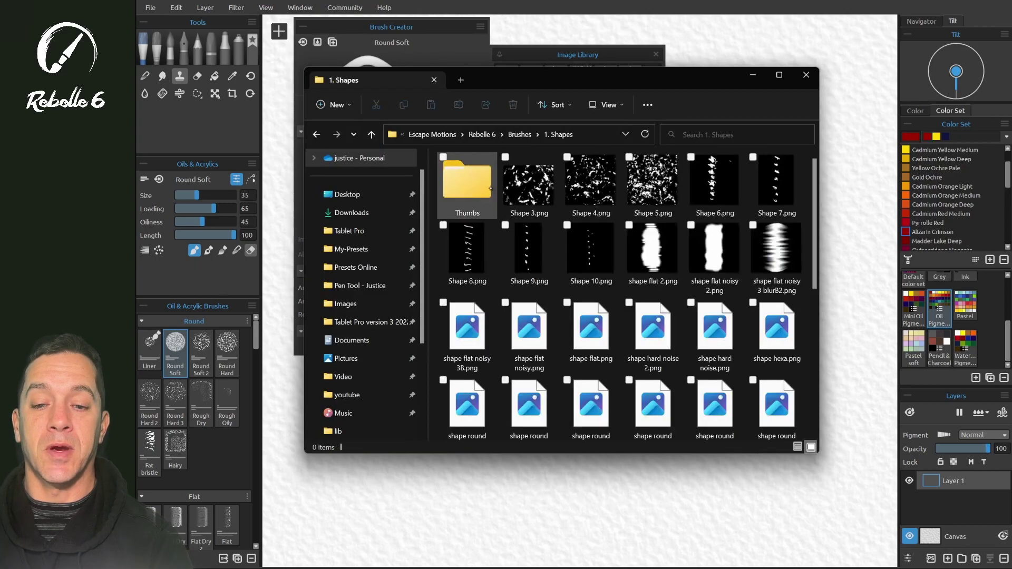
Step: Paint a ring of red dabs on the canvas
click(807, 75)
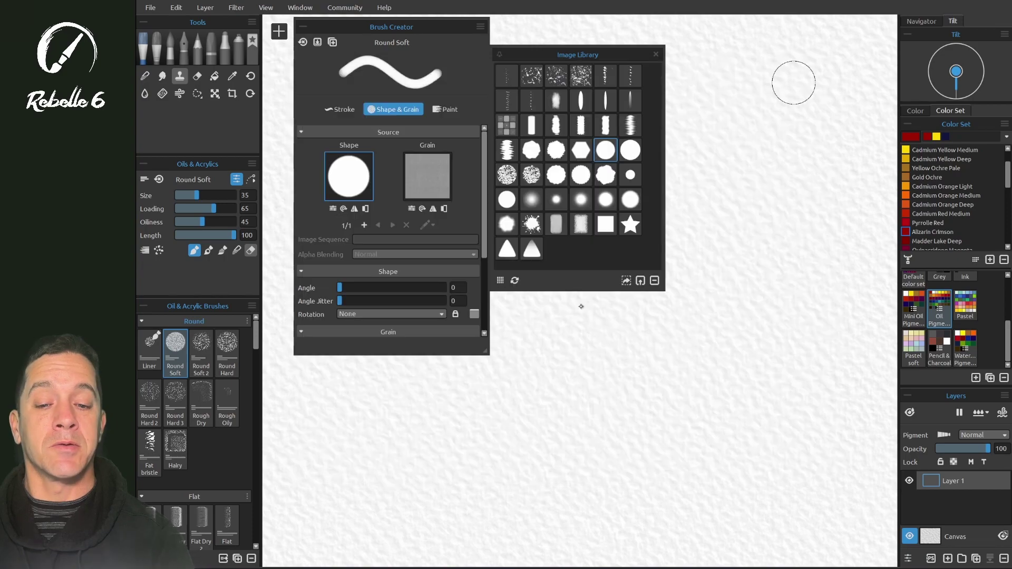
click(577, 424)
click(578, 378)
click(594, 344)
click(643, 343)
click(663, 385)
click(649, 427)
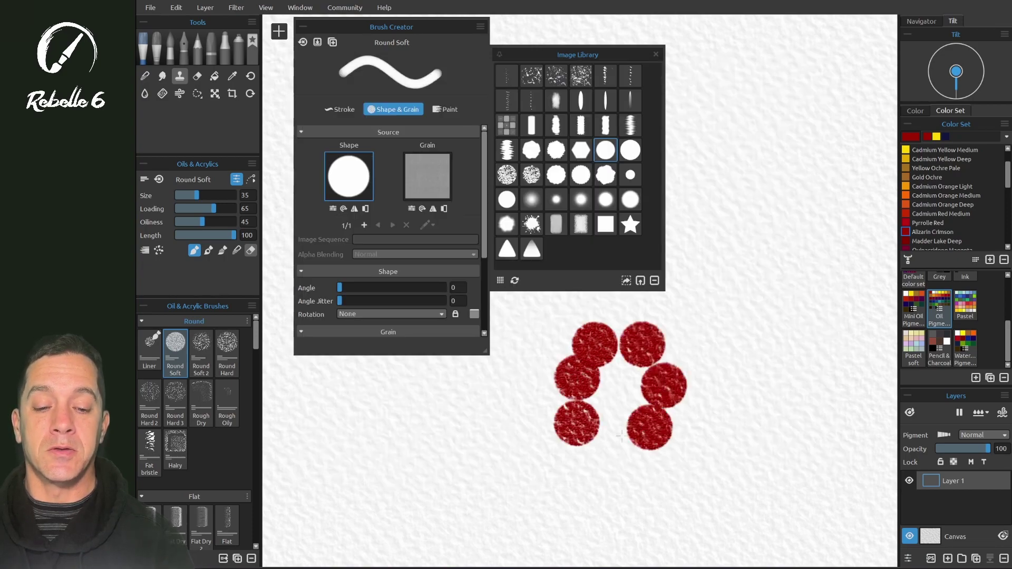
click(601, 437)
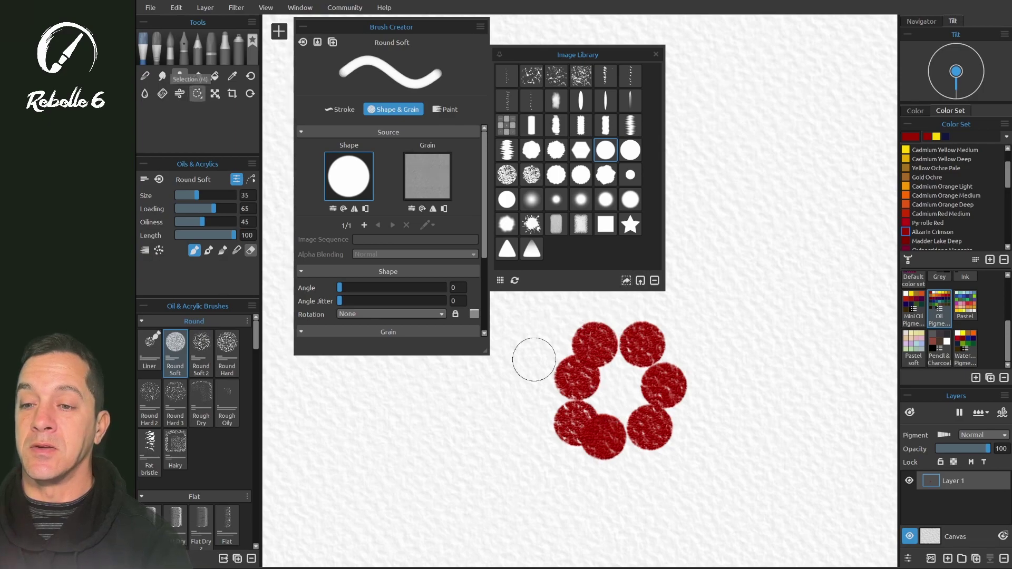
Step: Lasso-select the red ring and add the selection as the brush shape
key(s)
drag(539, 451, 542, 342)
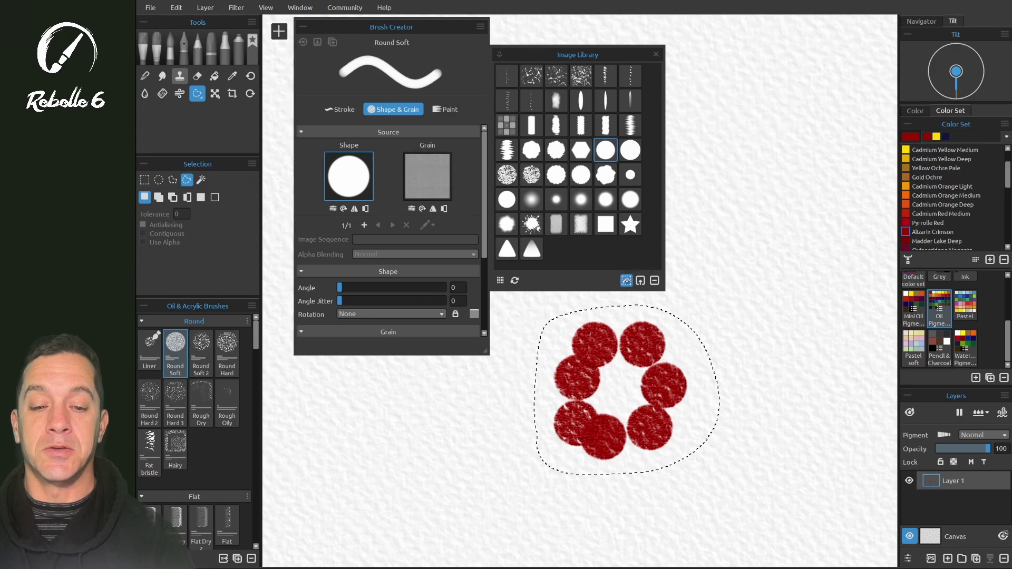
click(625, 280)
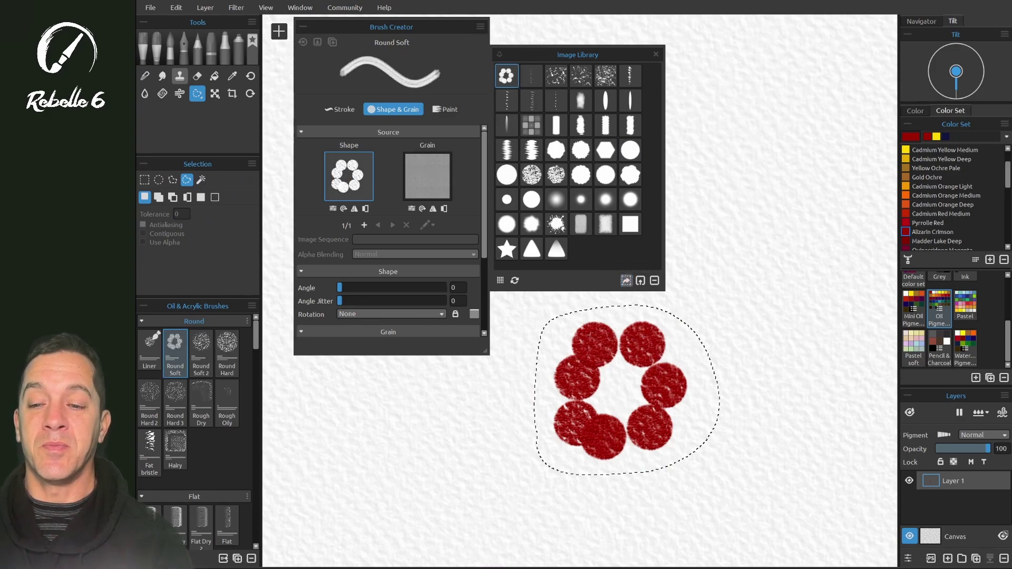
Step: Stamp test dabs with the new ring shape, then clear the canvas
key(ctrl+d)
click(723, 230)
click(800, 223)
click(817, 268)
click(805, 312)
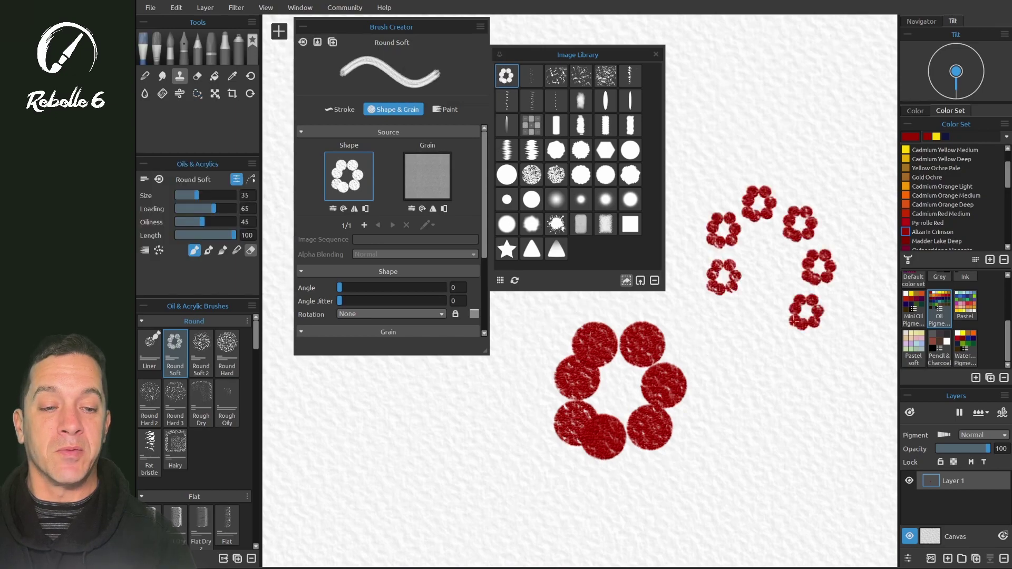
click(762, 328)
click(717, 316)
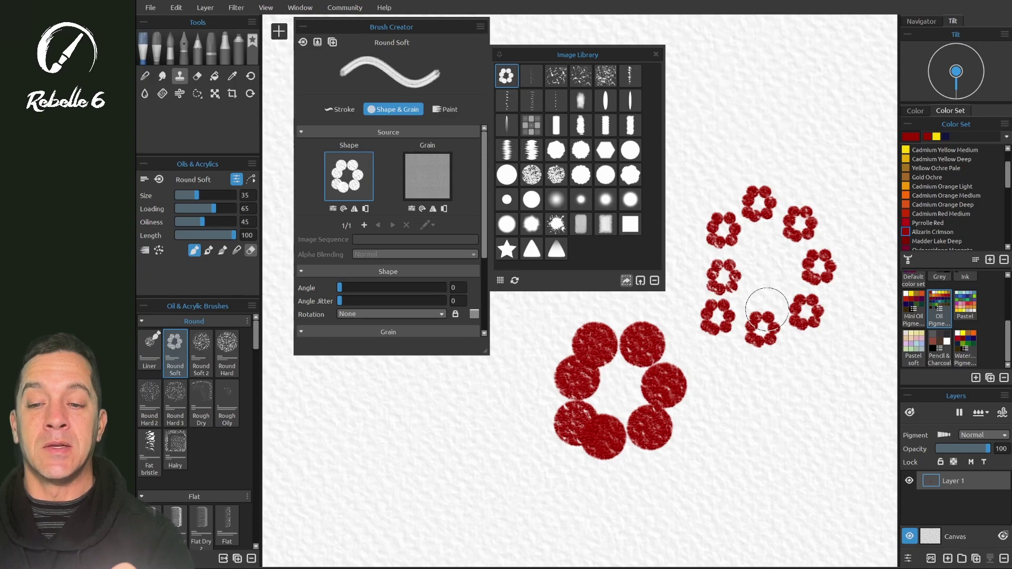
key(Delete)
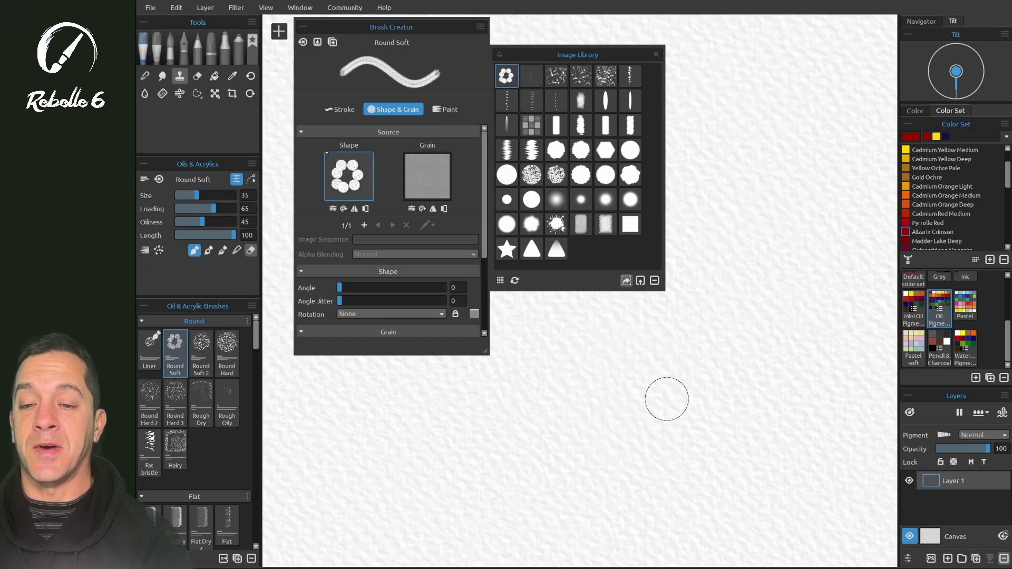
Step: Stamp a row of eight red flower dabs with the Stroke settings showing
click(340, 110)
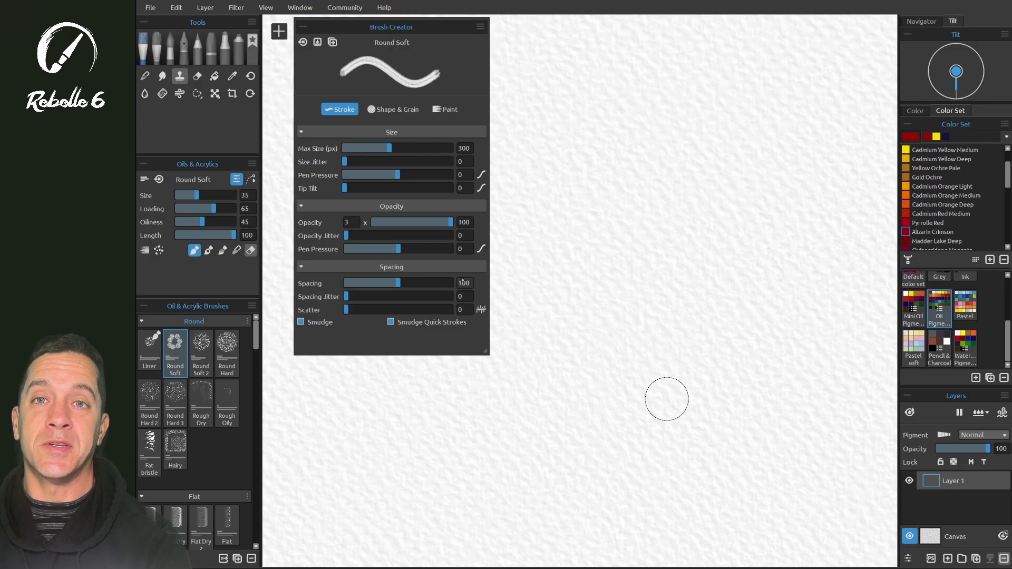
click(441, 416)
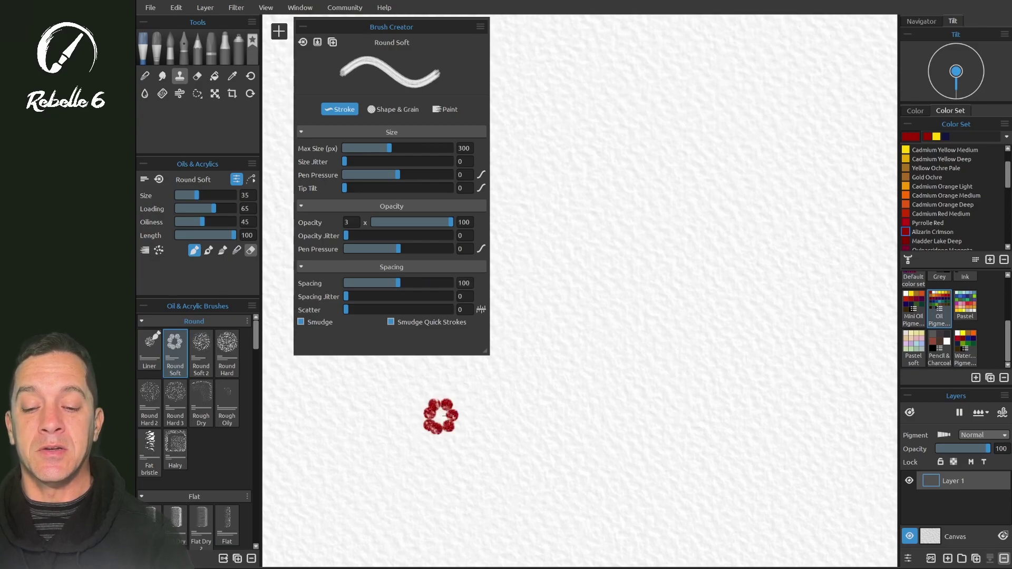
click(488, 416)
click(536, 416)
click(583, 416)
click(631, 416)
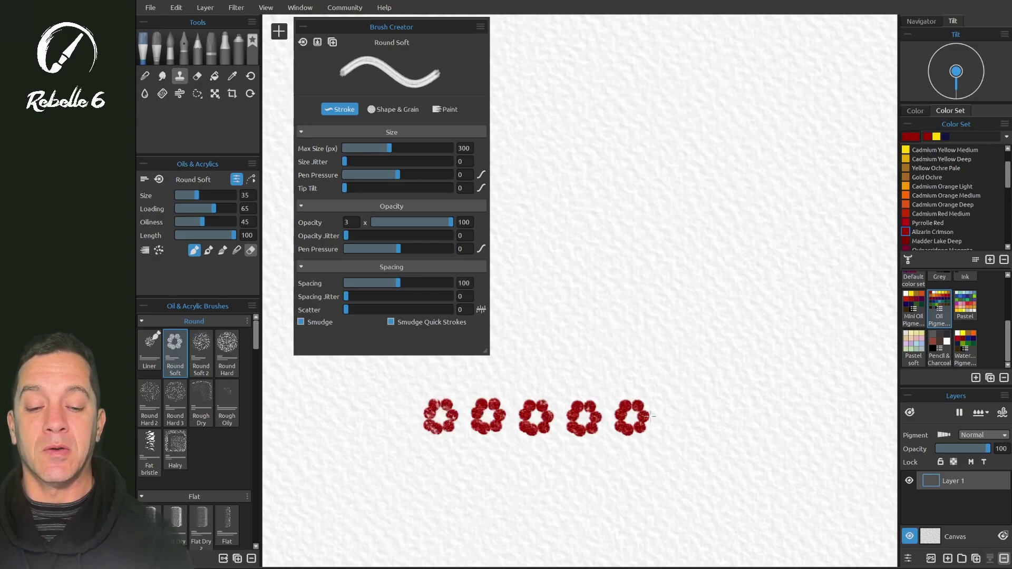
click(679, 416)
click(726, 416)
click(776, 413)
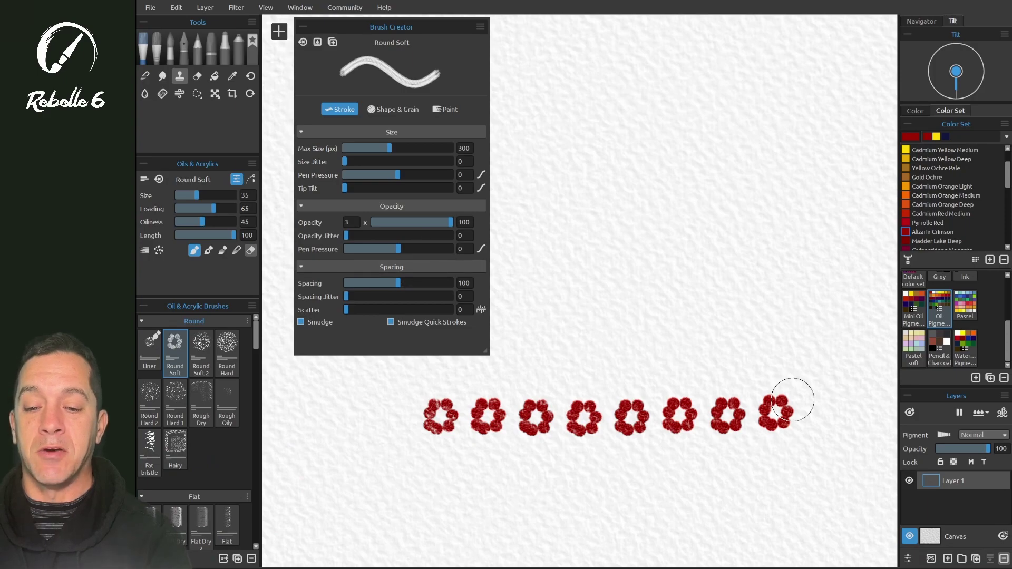
Step: Paint three rows of flower dabs at differing spacings
drag(531, 252, 800, 253)
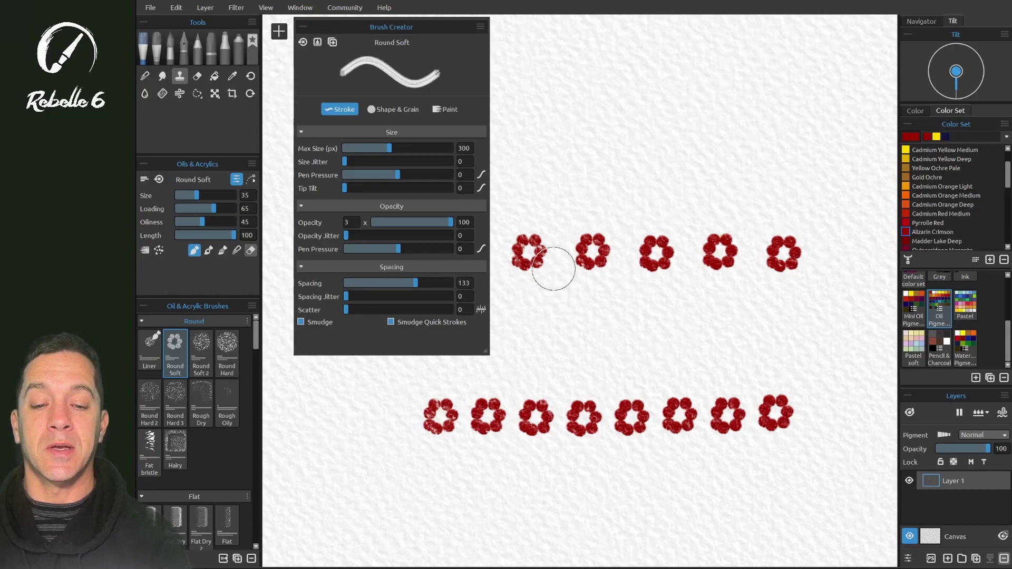
drag(520, 306, 713, 304)
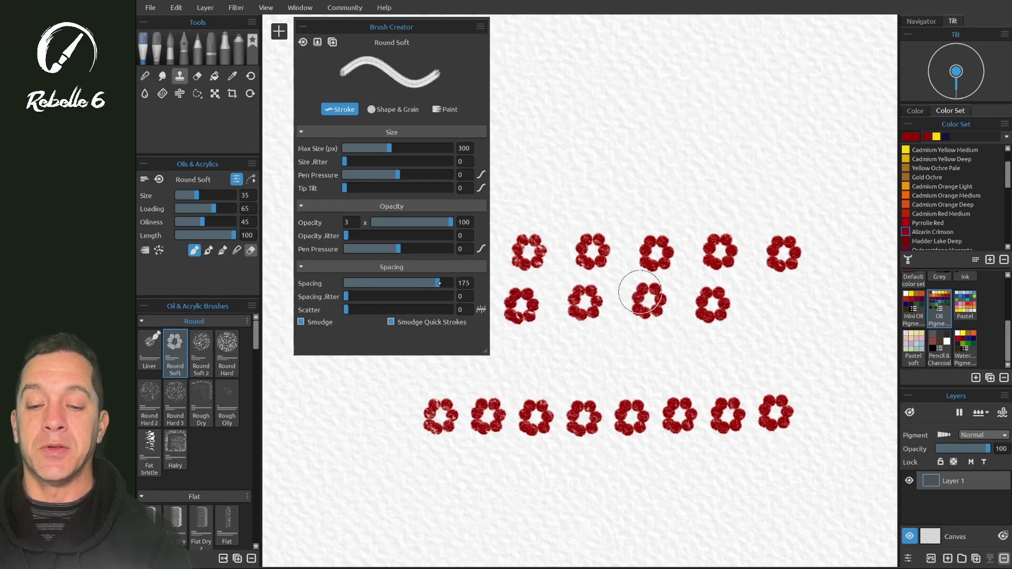
drag(507, 360, 799, 360)
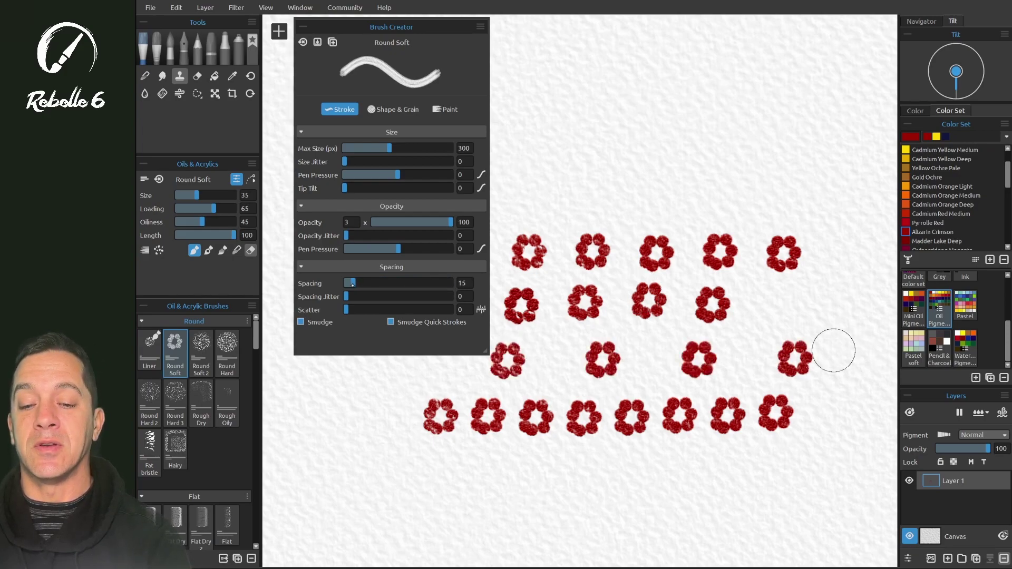
Step: Paint a dense solid stroke at low spacing, then a flower chain at spacing 44
drag(351, 283, 349, 283)
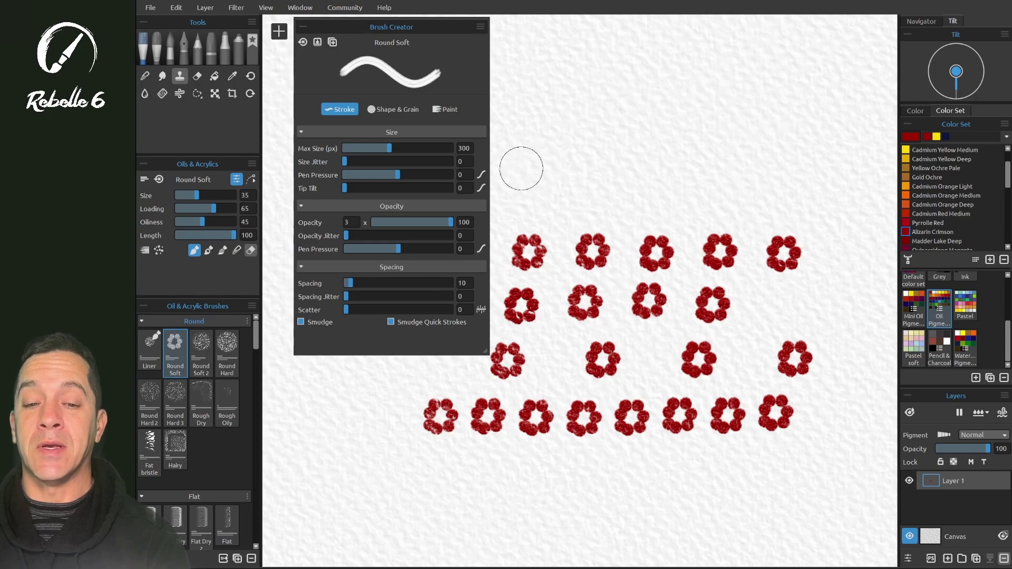
mouse_move(506, 171)
mouse_down()
mouse_move(680, 167)
mouse_move(771, 146)
mouse_move(830, 190)
mouse_move(817, 184)
mouse_up()
drag(348, 283, 369, 283)
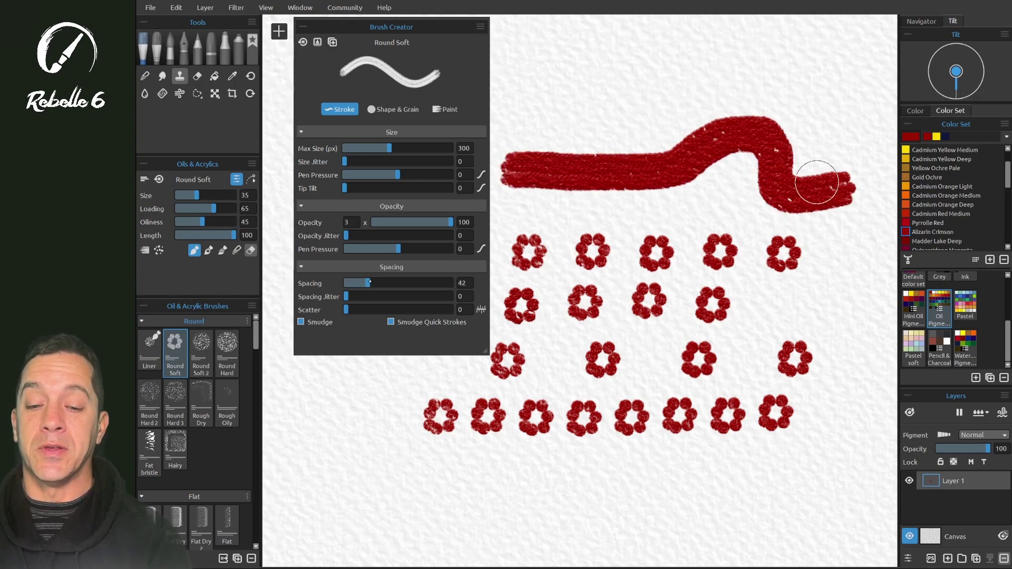
mouse_move(513, 84)
mouse_down()
mouse_move(661, 65)
mouse_move(771, 75)
mouse_move(809, 97)
mouse_move(821, 221)
mouse_up()
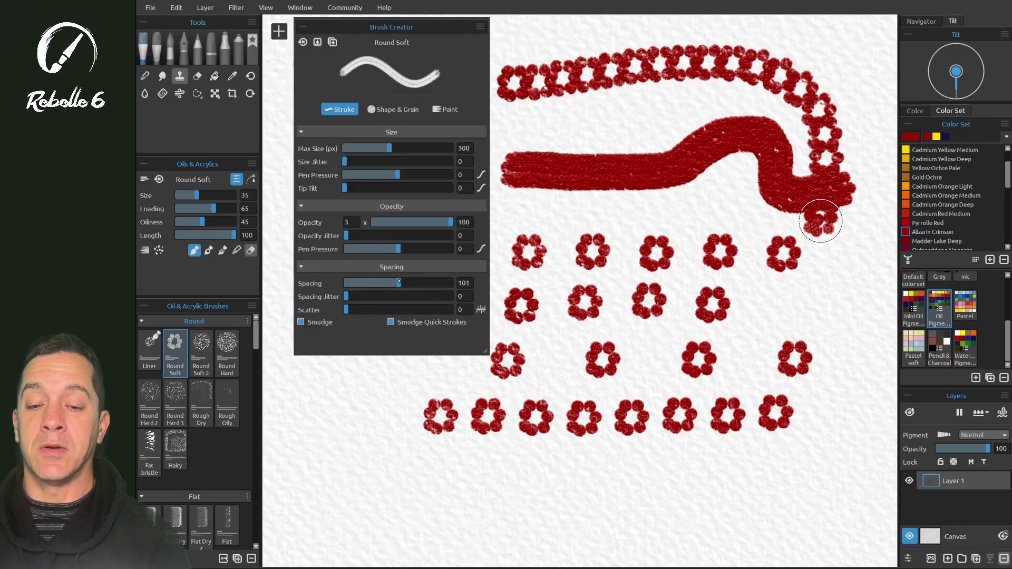
click(393, 109)
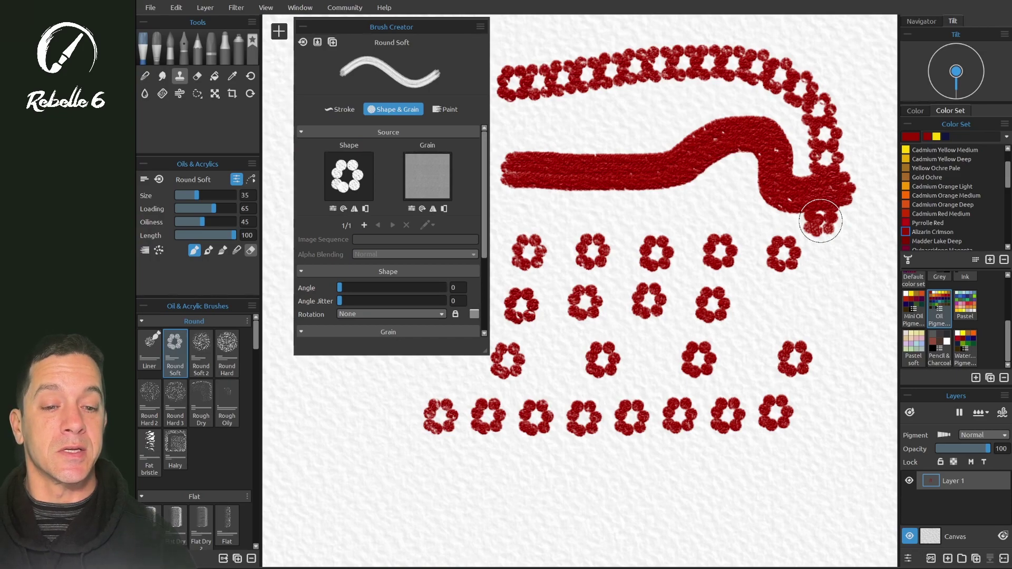
Step: Clear the canvas, make the star the brush shape, and paint a row of stars
key(Delete)
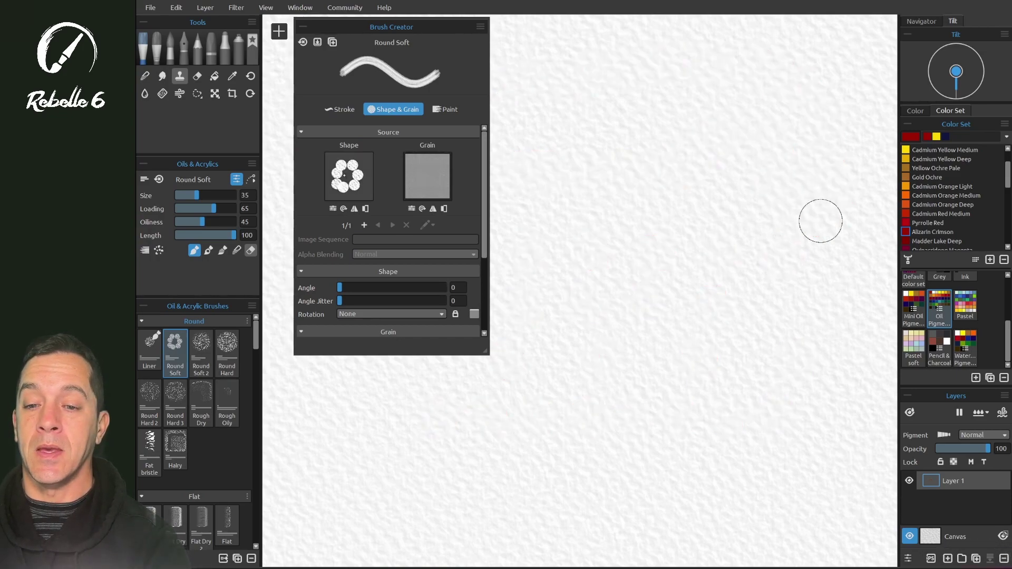
click(348, 175)
click(506, 249)
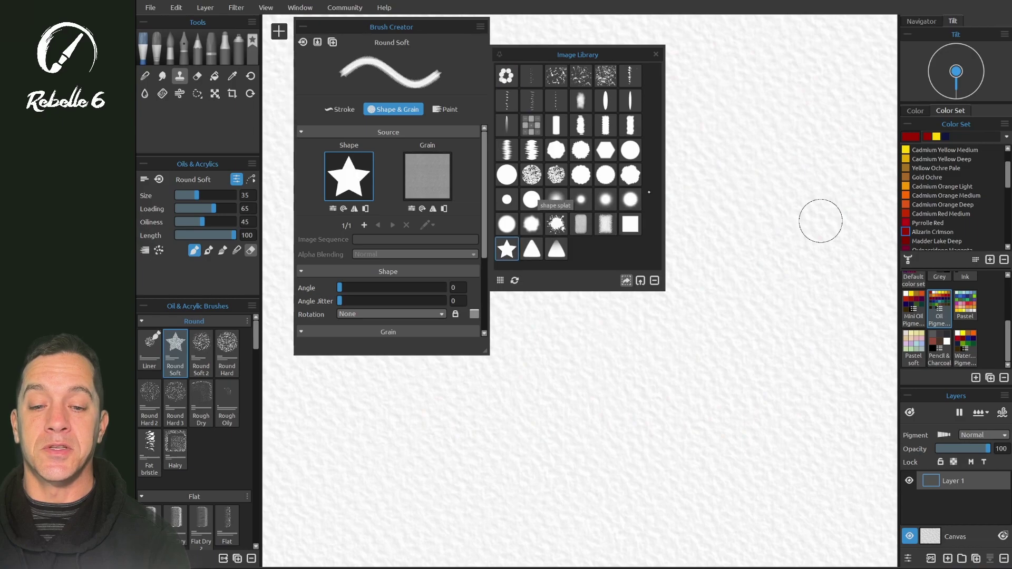
click(668, 73)
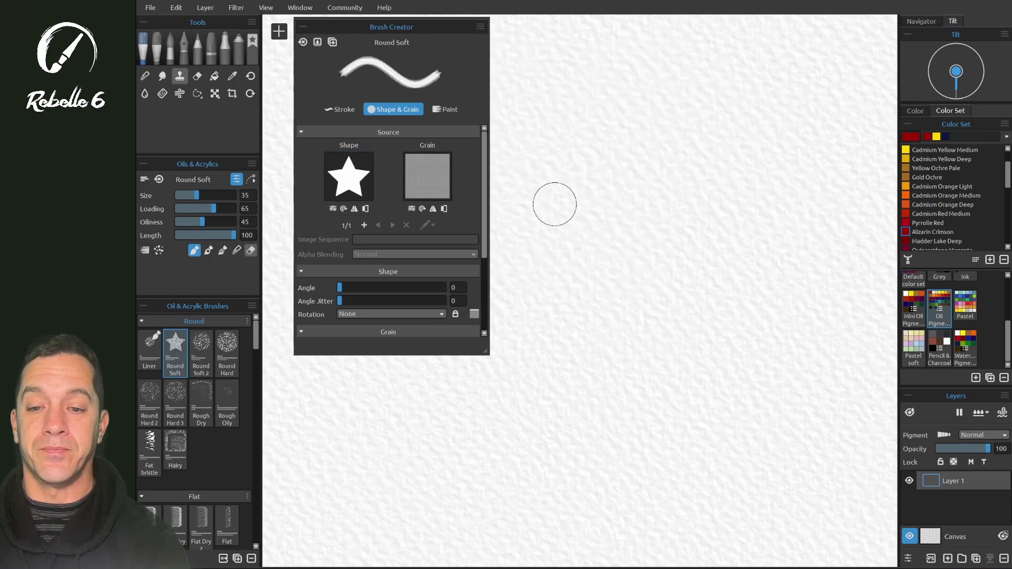
drag(536, 205, 830, 203)
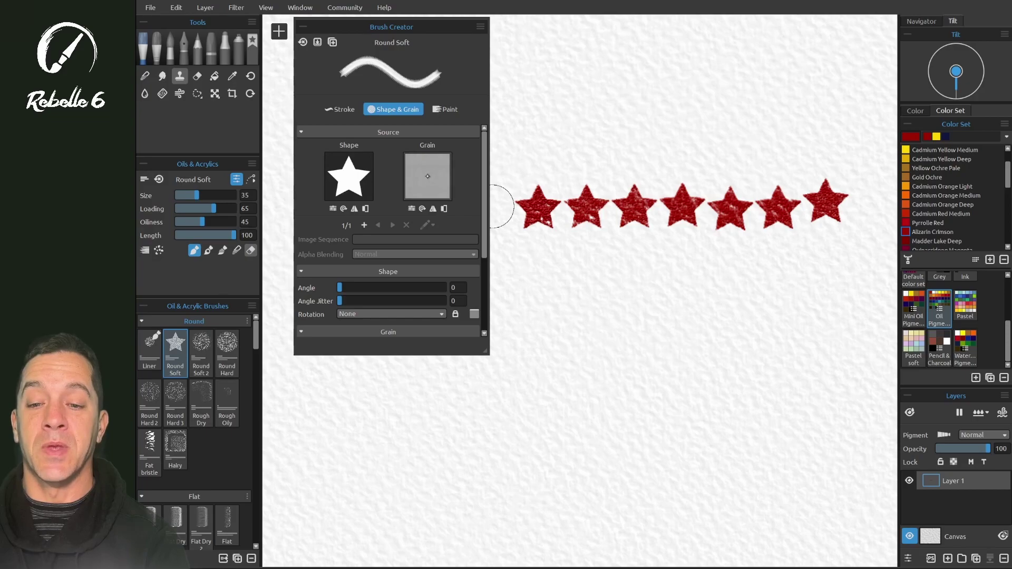
Step: Paint one star row with the plain white grain and one with a grey grain
click(427, 176)
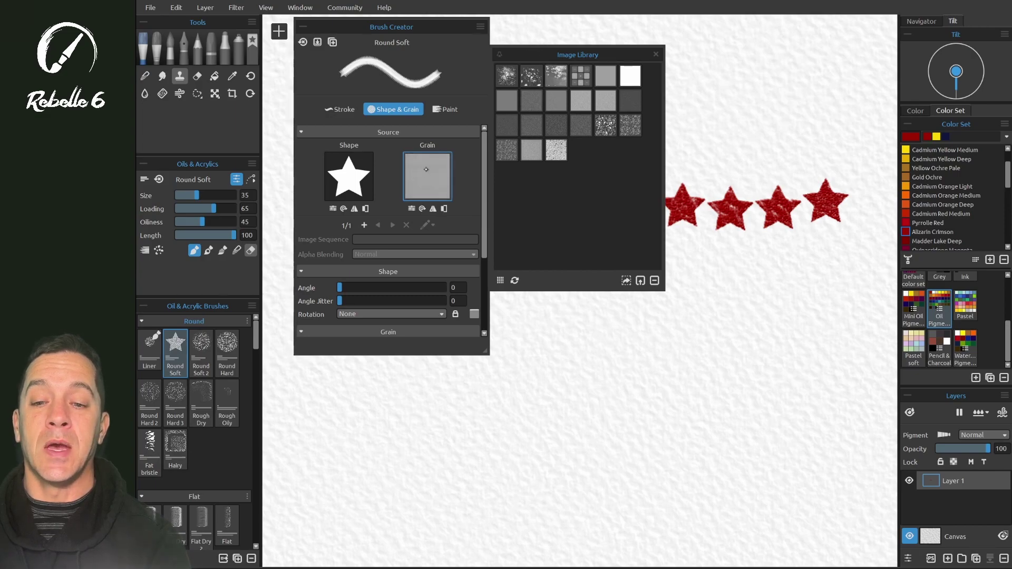
click(630, 76)
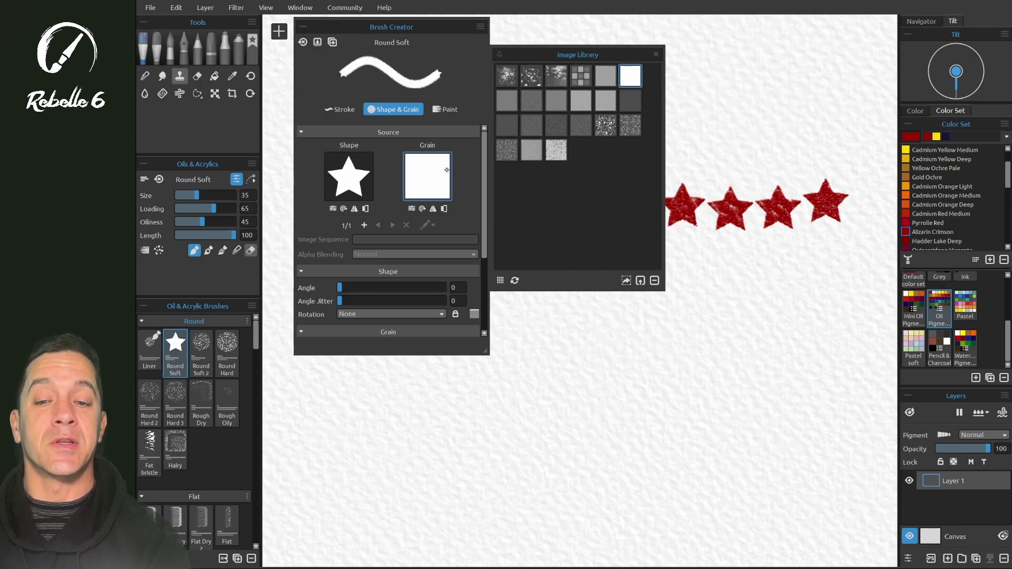
drag(570, 349, 725, 349)
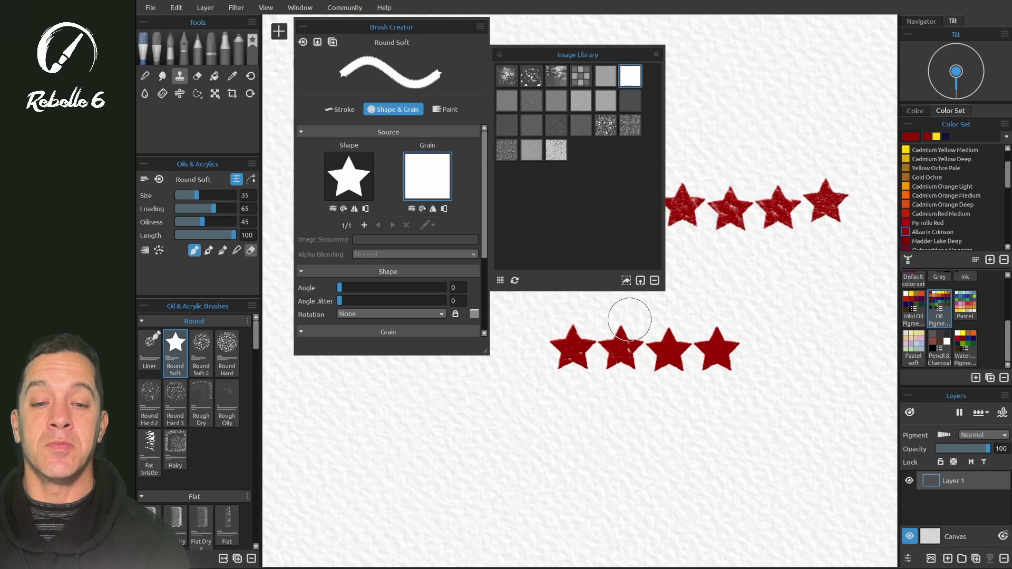
click(629, 103)
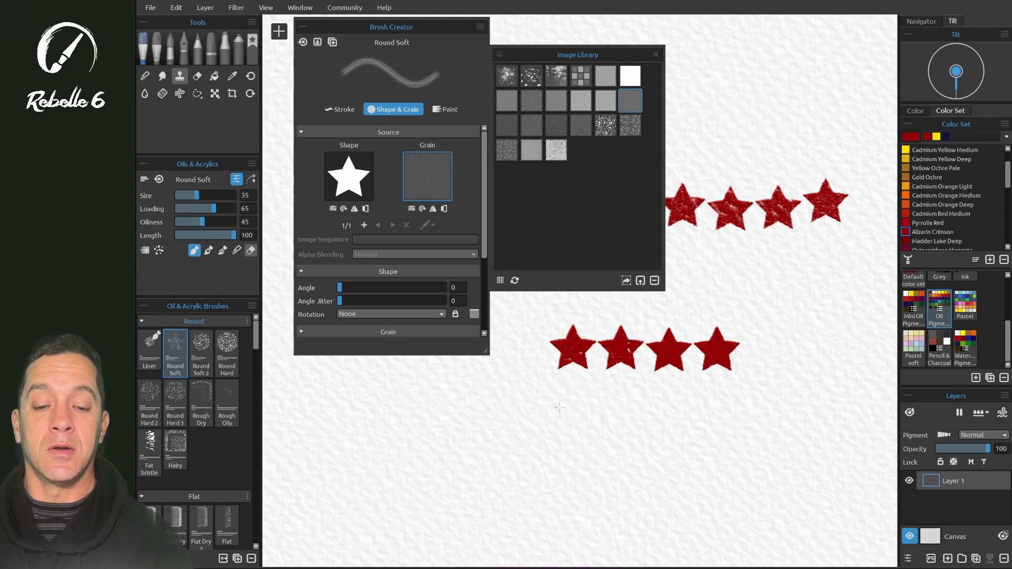
drag(558, 407, 725, 405)
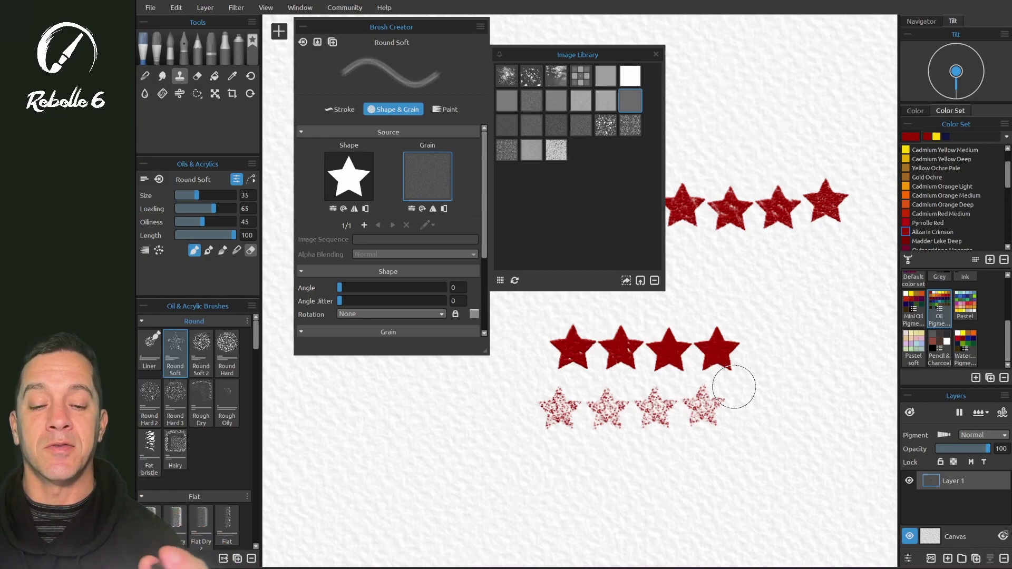
Step: Stamp two splattered stars using the speckled grain
click(605, 125)
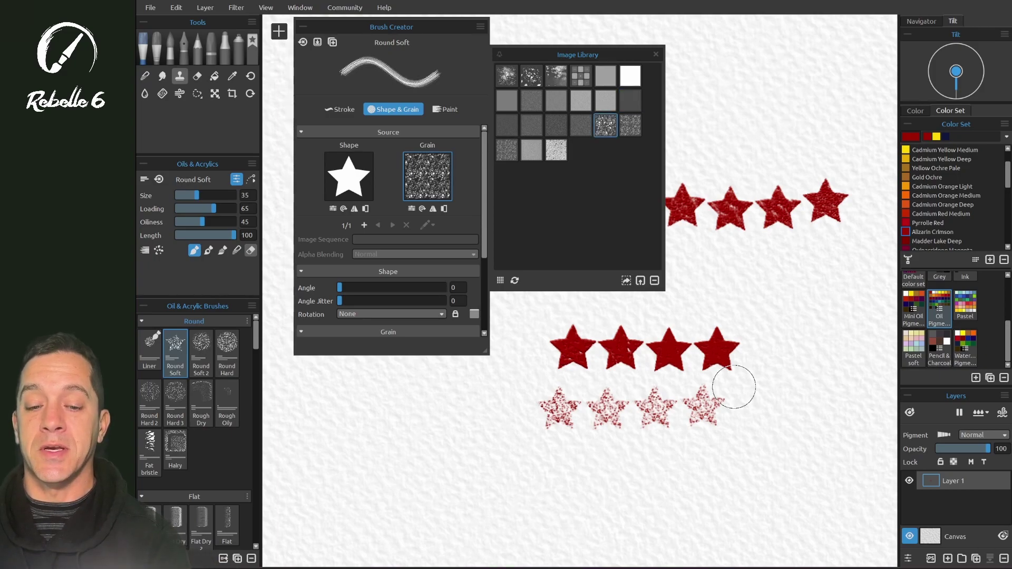
click(550, 462)
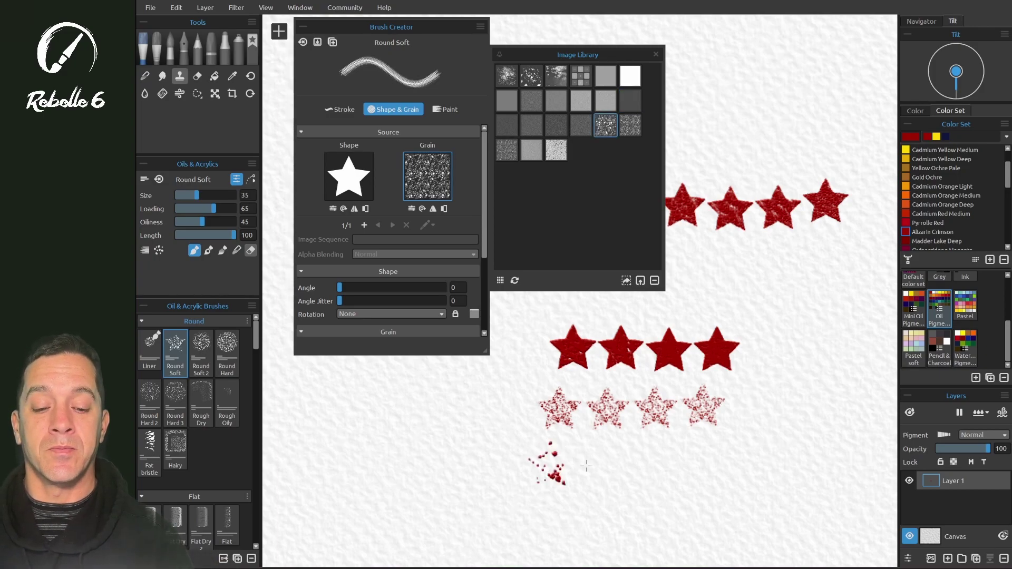
click(742, 471)
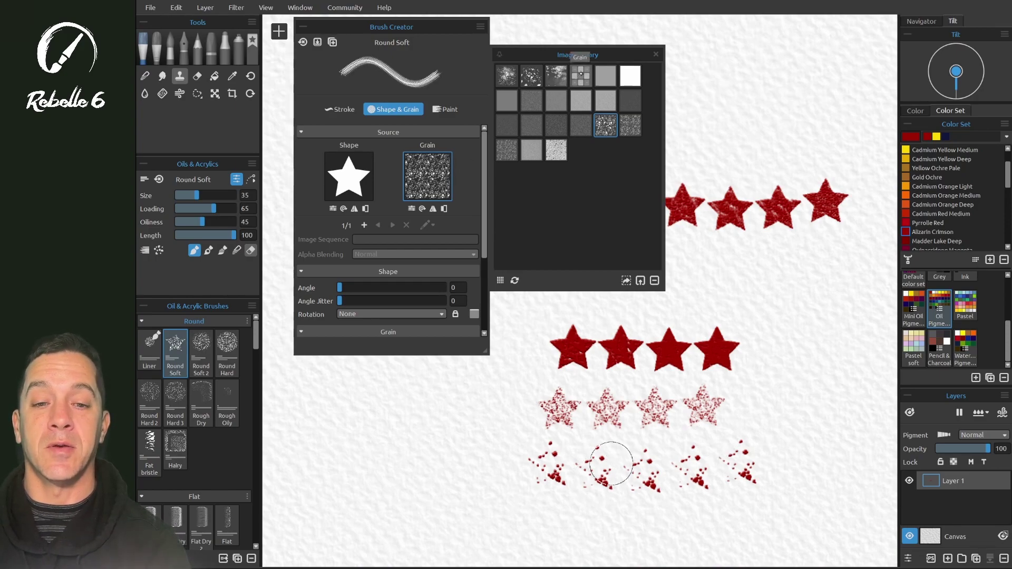
Step: Stamp grid-grain stars along the top right, then choose another photo grain
click(581, 75)
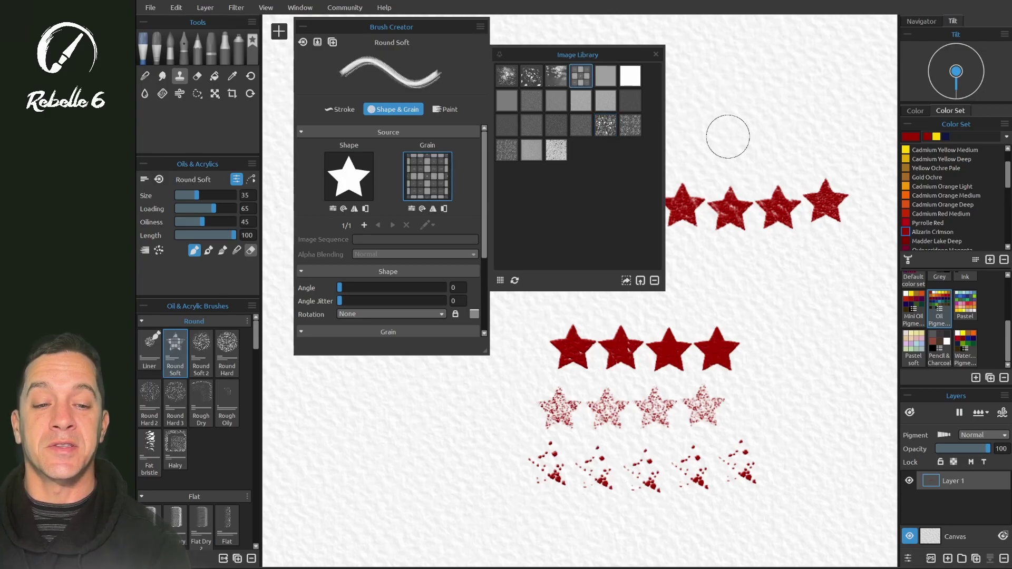
click(696, 142)
click(745, 138)
click(795, 135)
click(842, 135)
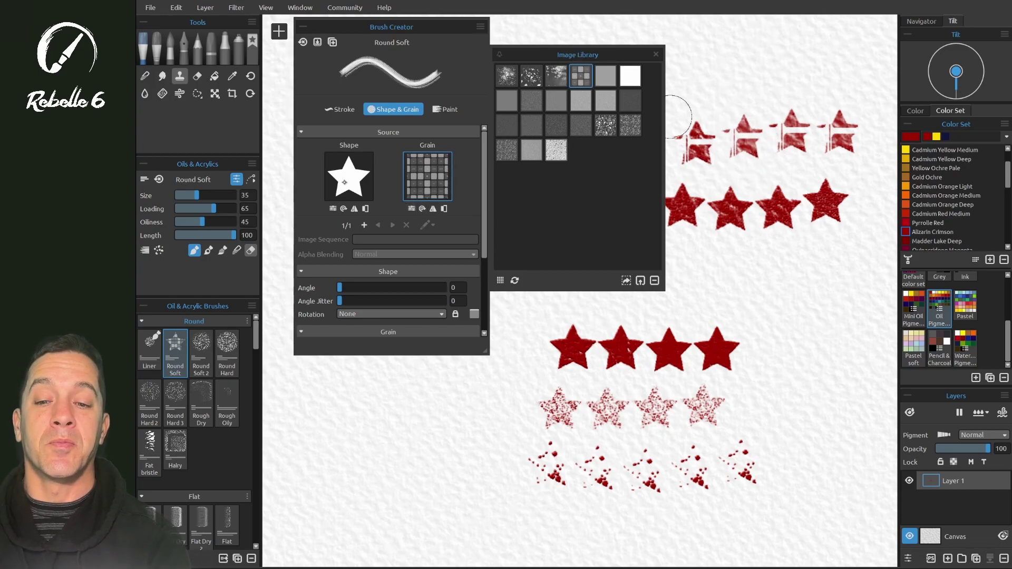
click(556, 75)
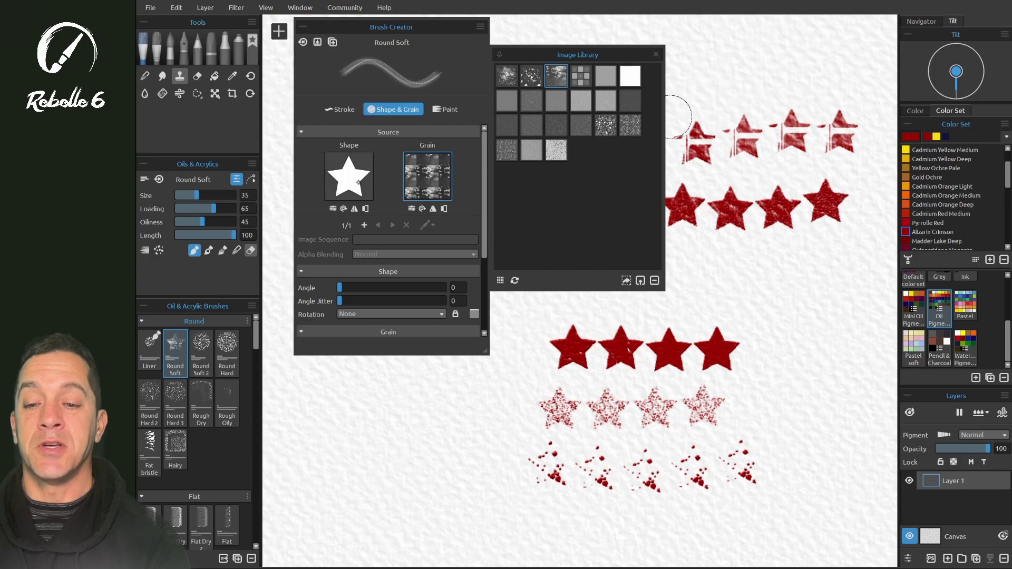
Step: Stamp square marks at shape scale 220, then a small star at scale 53
click(332, 208)
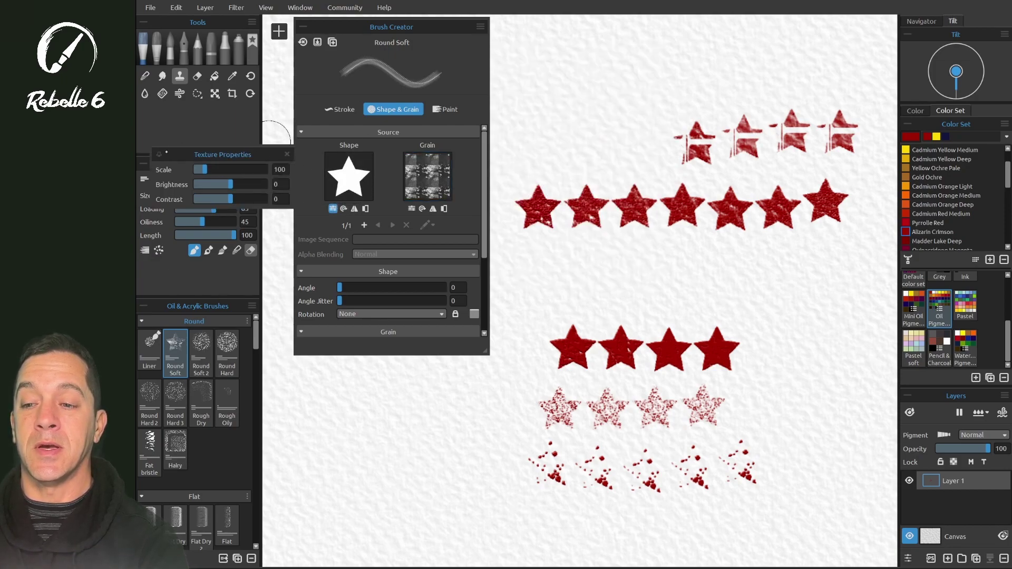
drag(223, 154, 575, 59)
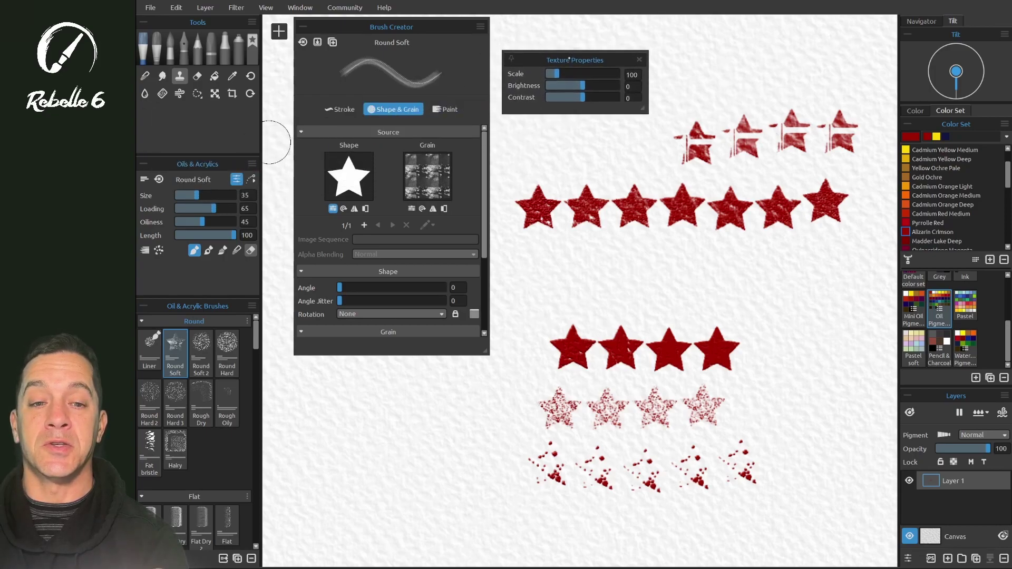
drag(558, 73, 568, 73)
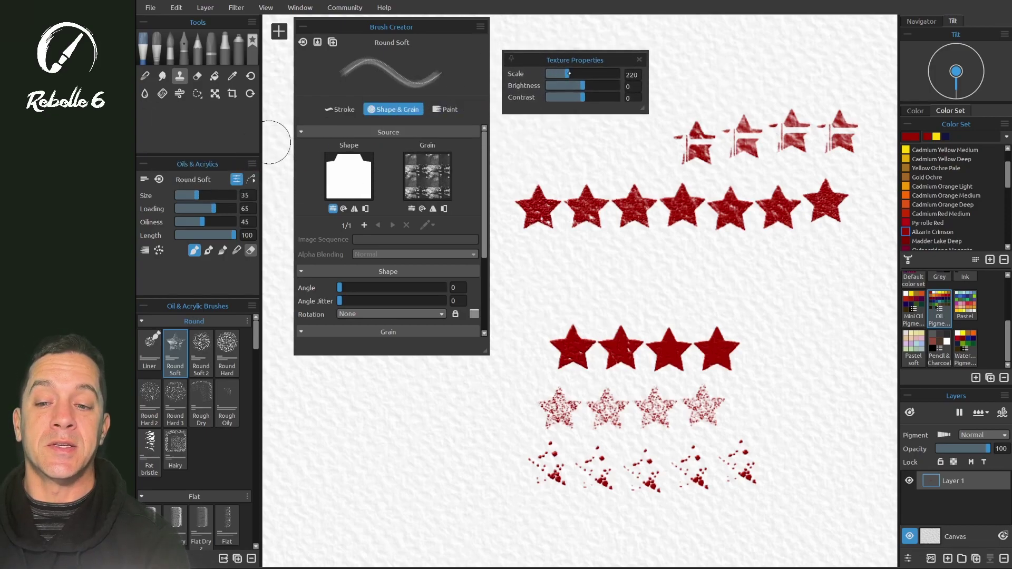
click(543, 161)
click(587, 153)
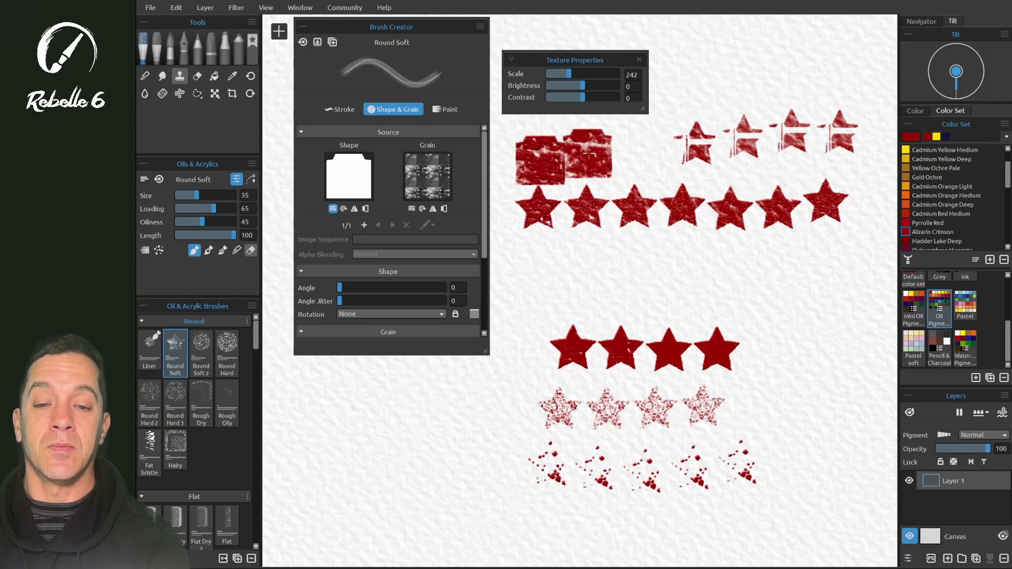
drag(557, 72, 552, 73)
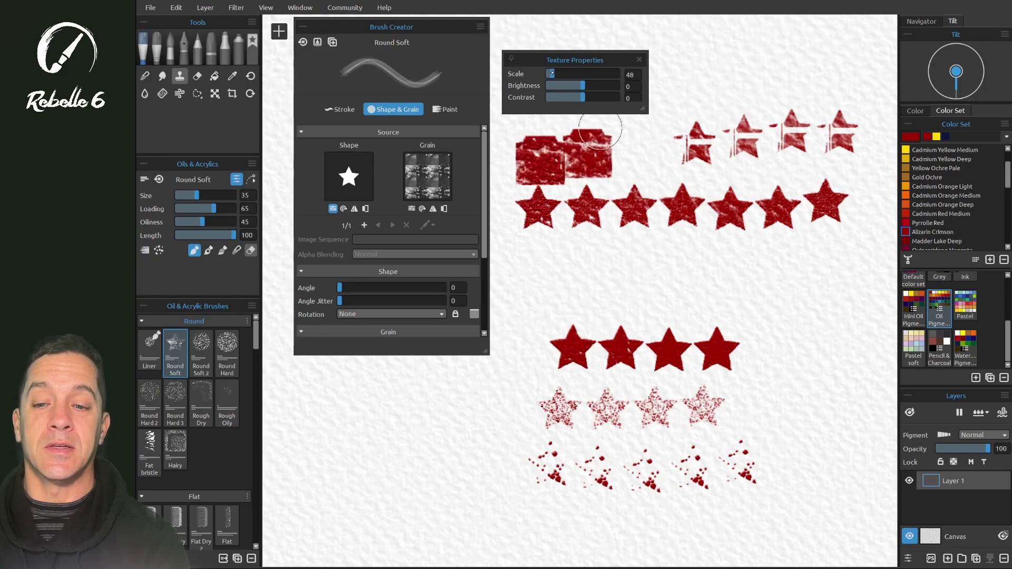
click(525, 263)
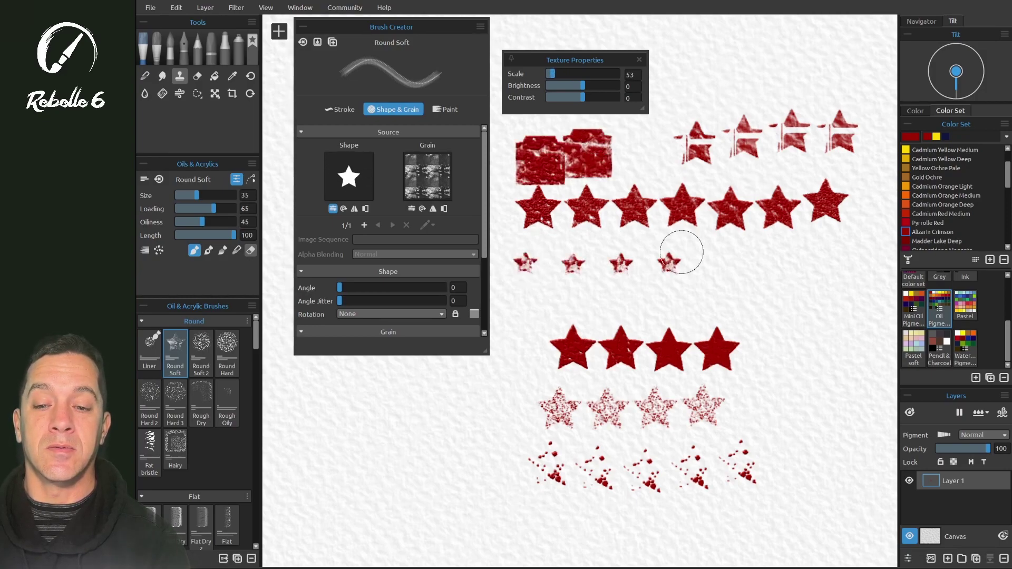
Step: Return the grain to plain white, paint small solid stars, and raise the scale
click(427, 176)
click(630, 76)
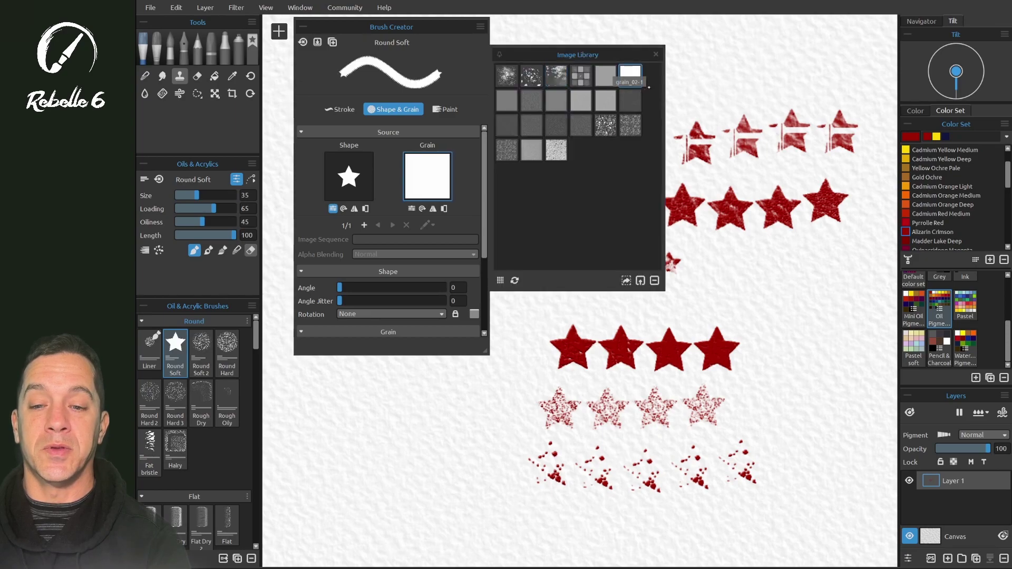
click(656, 55)
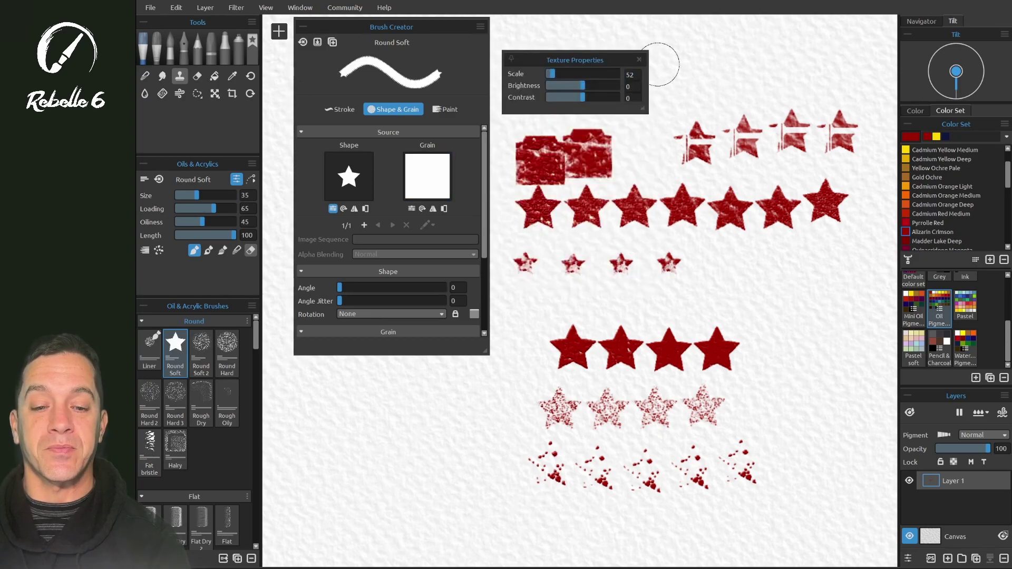
drag(528, 304, 641, 302)
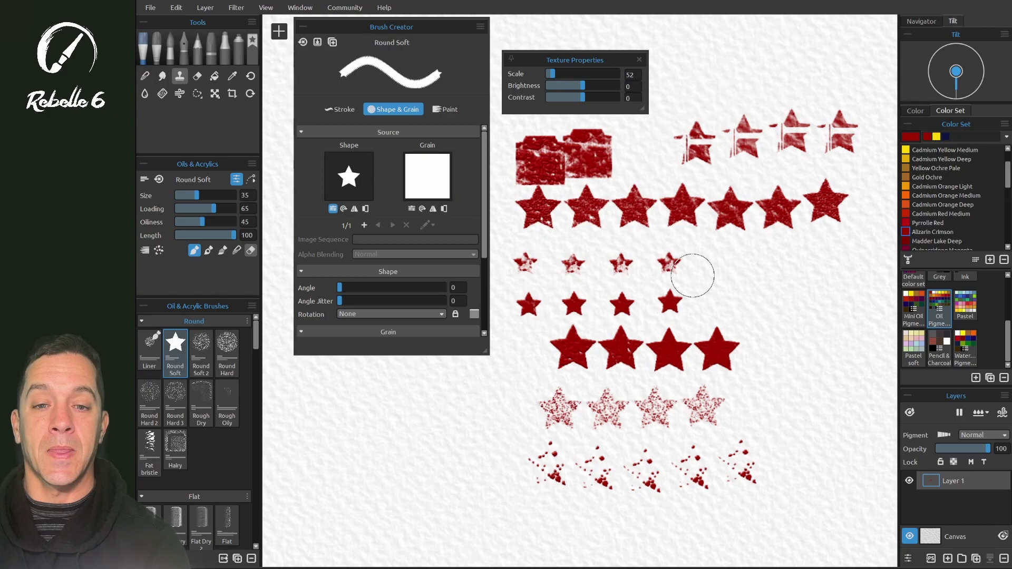
drag(551, 73, 556, 73)
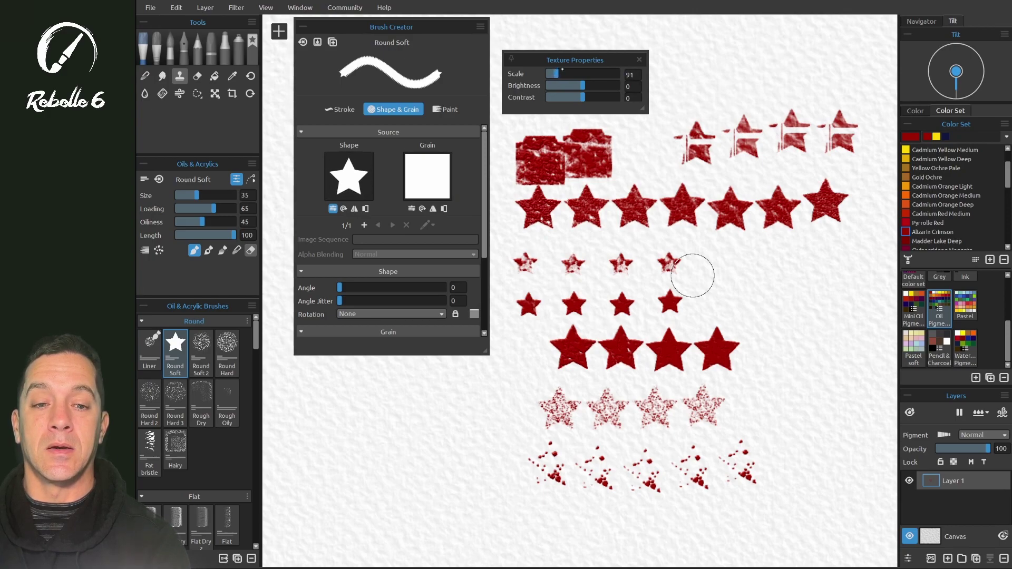
text(100)
Step: At scale 100, paint stars with shape brightness raised, then at -65 and -85
key(Return)
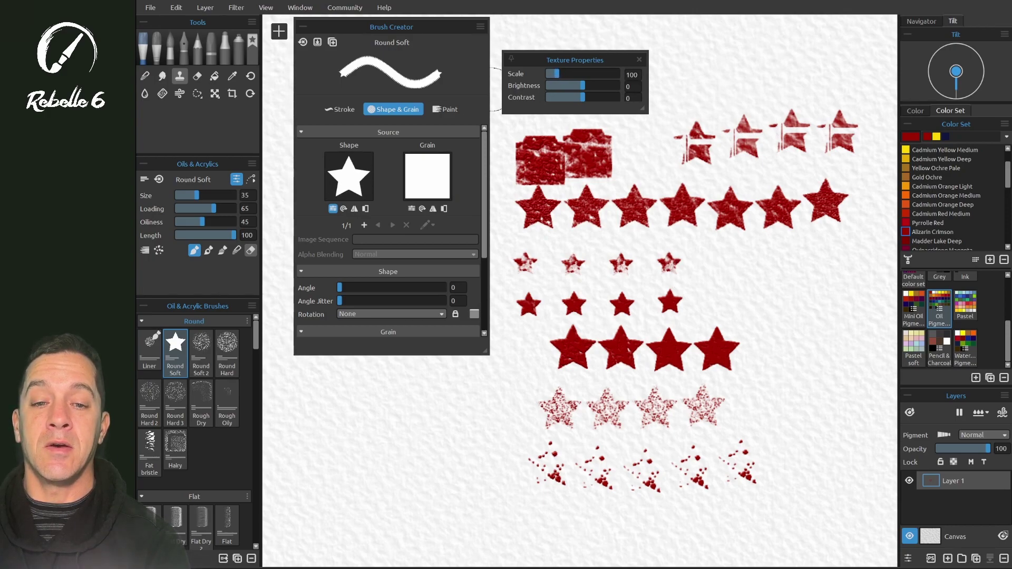
drag(583, 85, 599, 86)
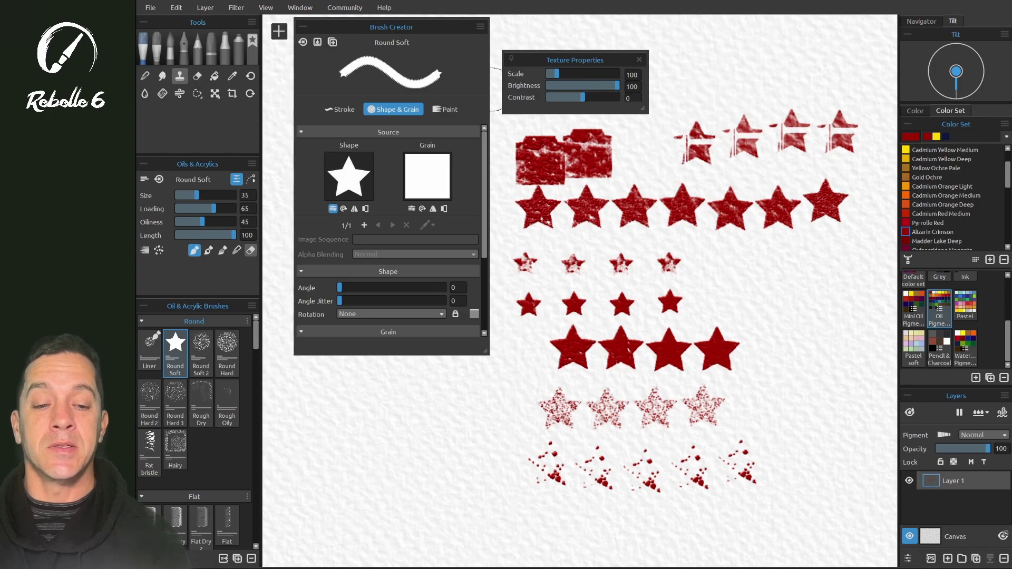
drag(681, 269, 819, 273)
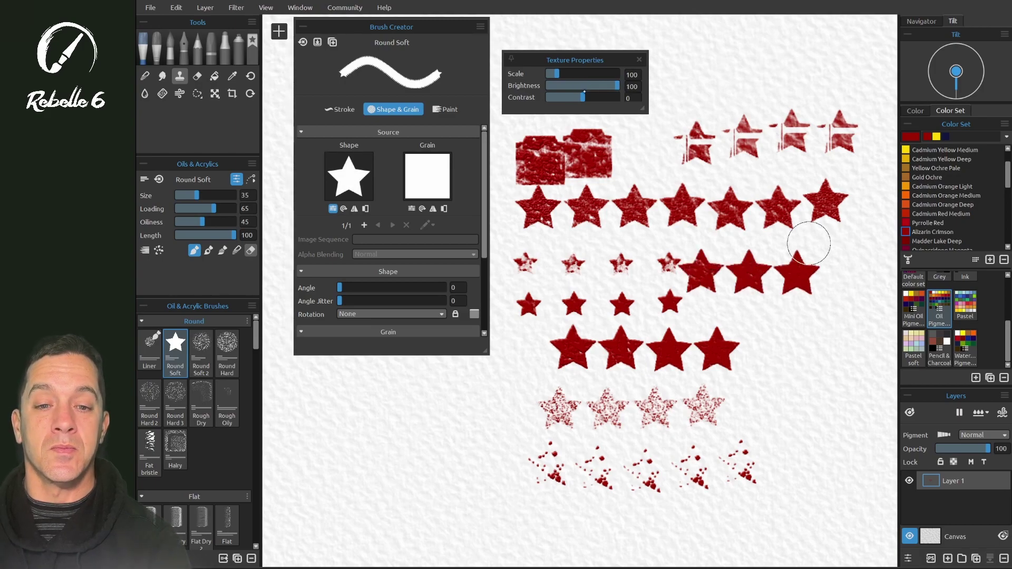
drag(579, 85, 559, 85)
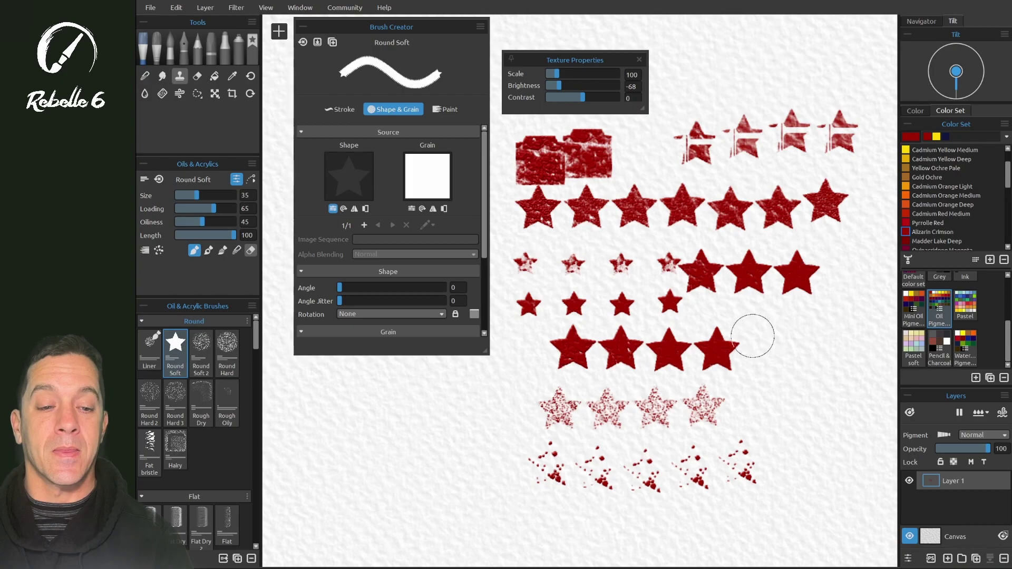
drag(752, 336, 847, 335)
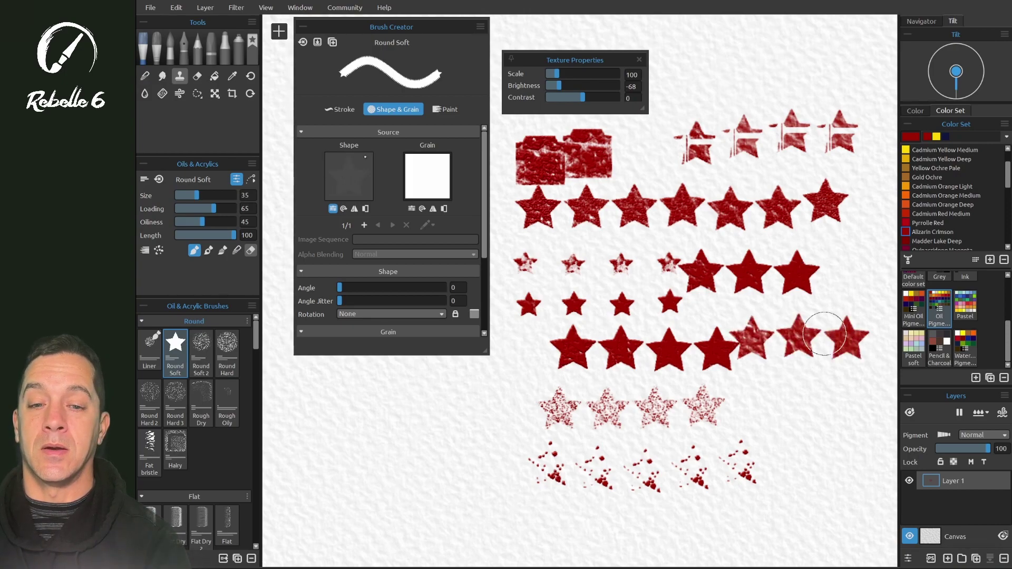
drag(557, 85, 552, 85)
drag(746, 395, 771, 459)
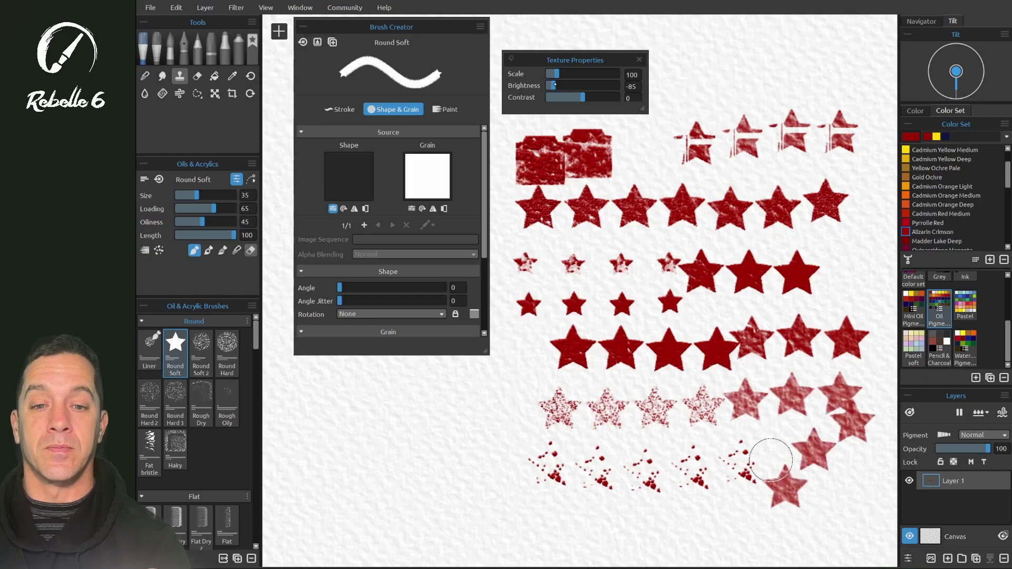
Step: Reset brightness, test stars with lowered contrast, then reset contrast to zero
drag(551, 86, 586, 85)
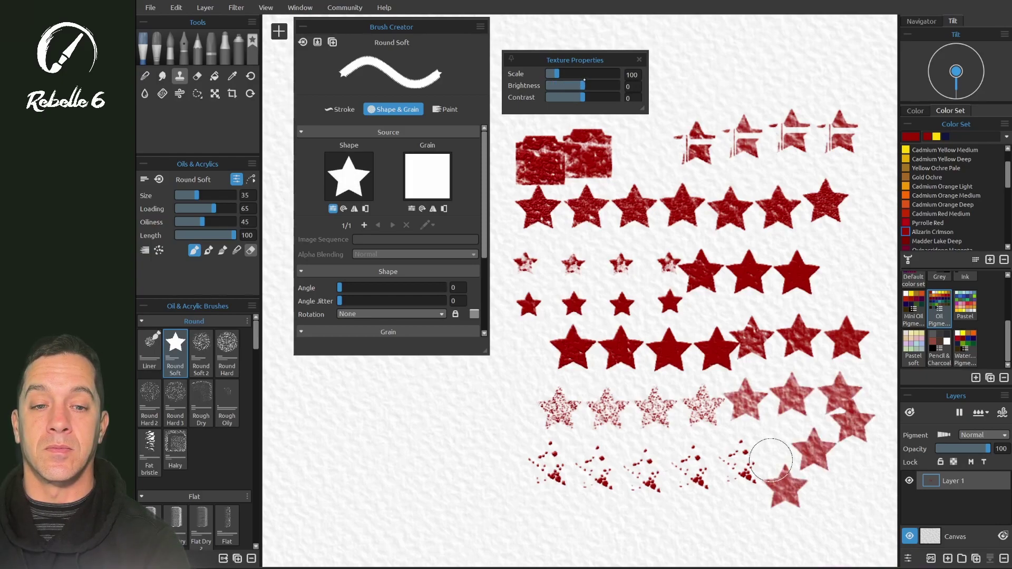
drag(388, 451, 516, 447)
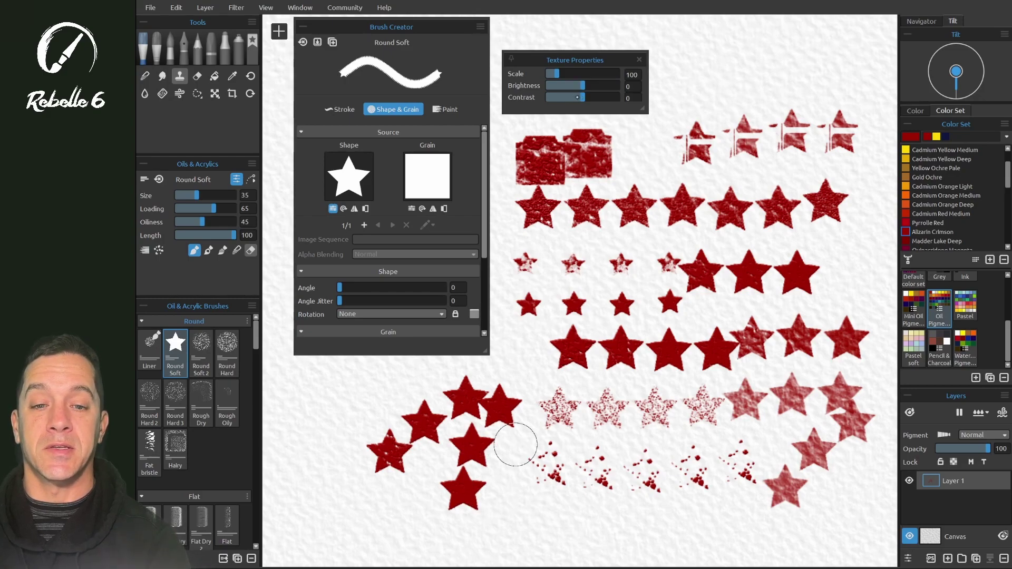
drag(575, 97, 558, 98)
mouse_move(678, 56)
mouse_down()
mouse_move(779, 59)
mouse_move(660, 103)
mouse_up()
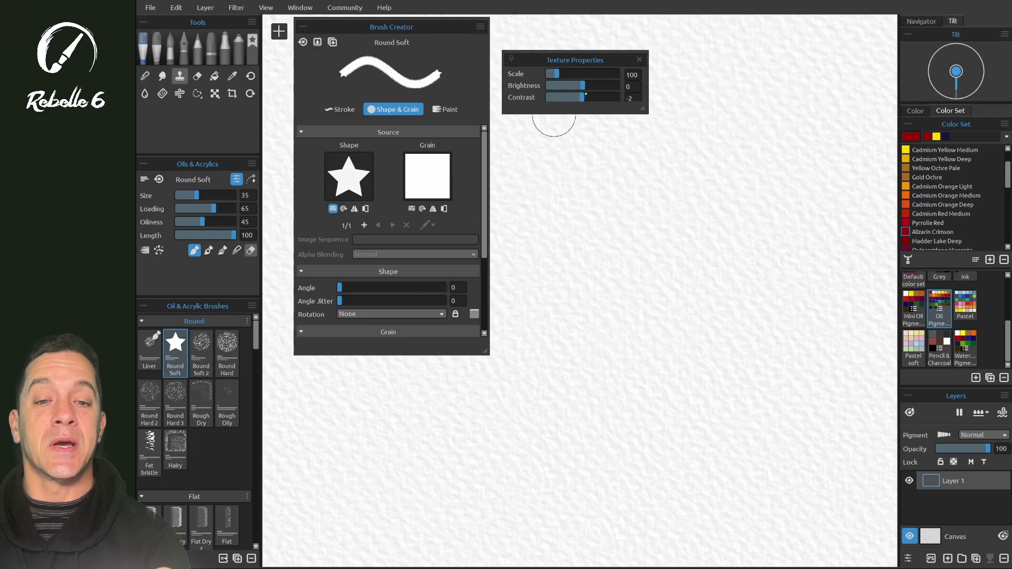
drag(585, 95, 587, 95)
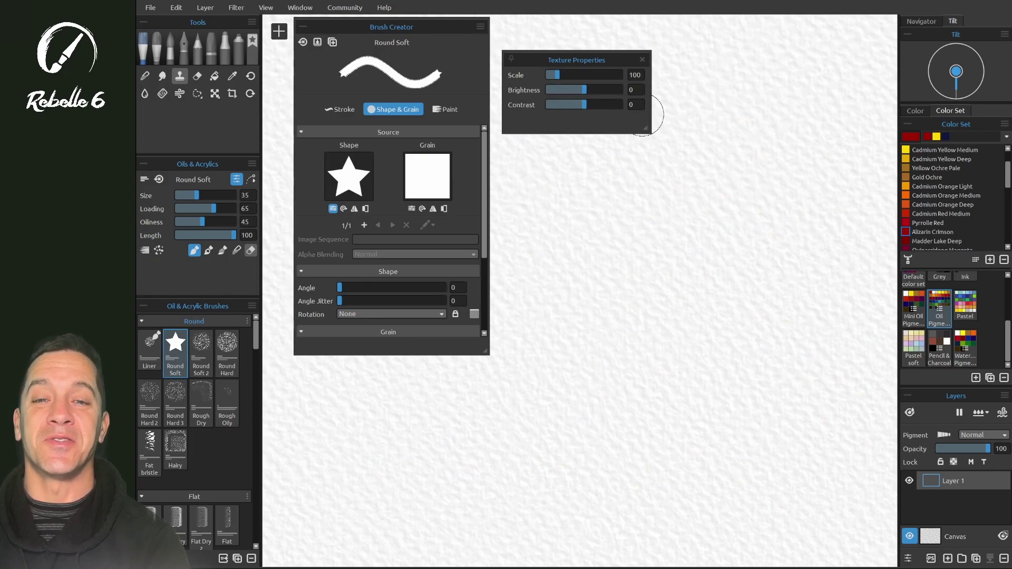
Step: Close Texture Properties, rotate the star shape back upright, and reopen the shape library
drag(645, 130, 642, 110)
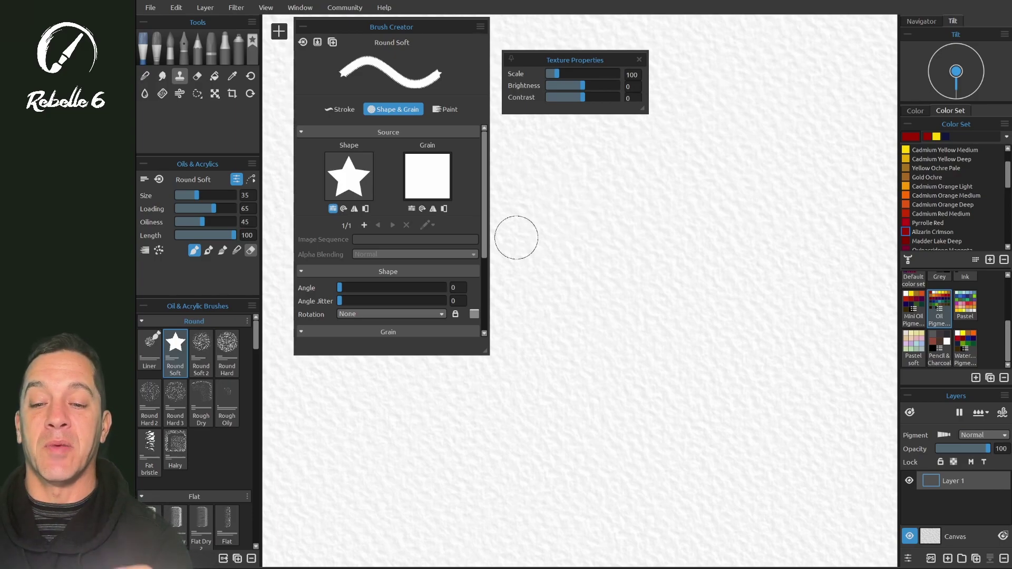
click(639, 59)
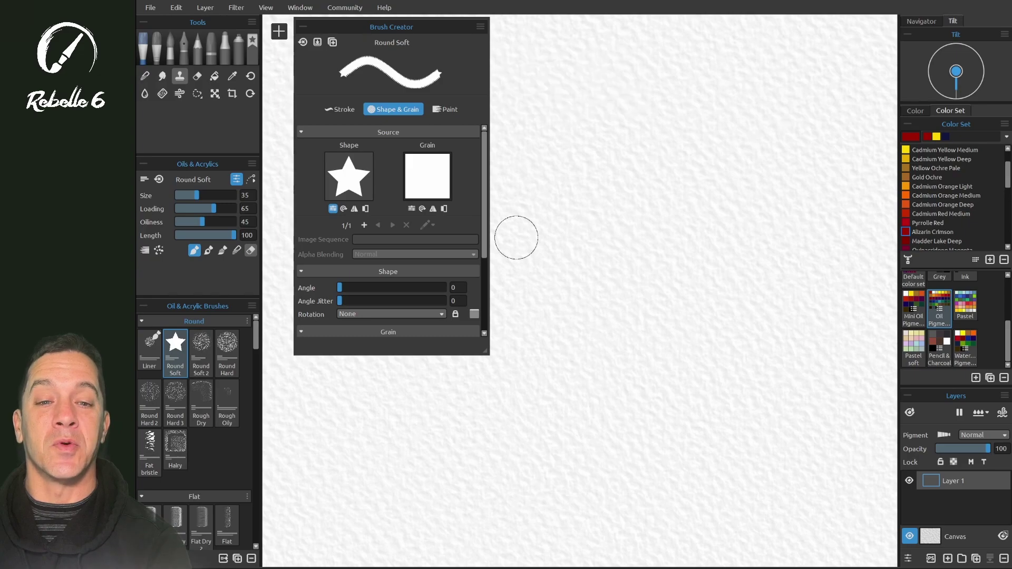
click(343, 208)
click(344, 208)
click(343, 208)
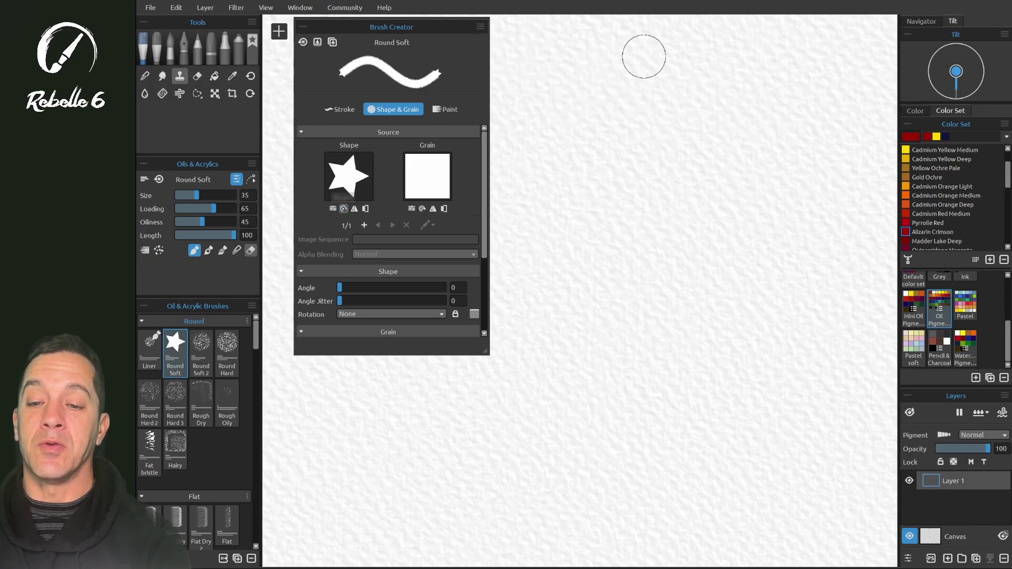
click(343, 208)
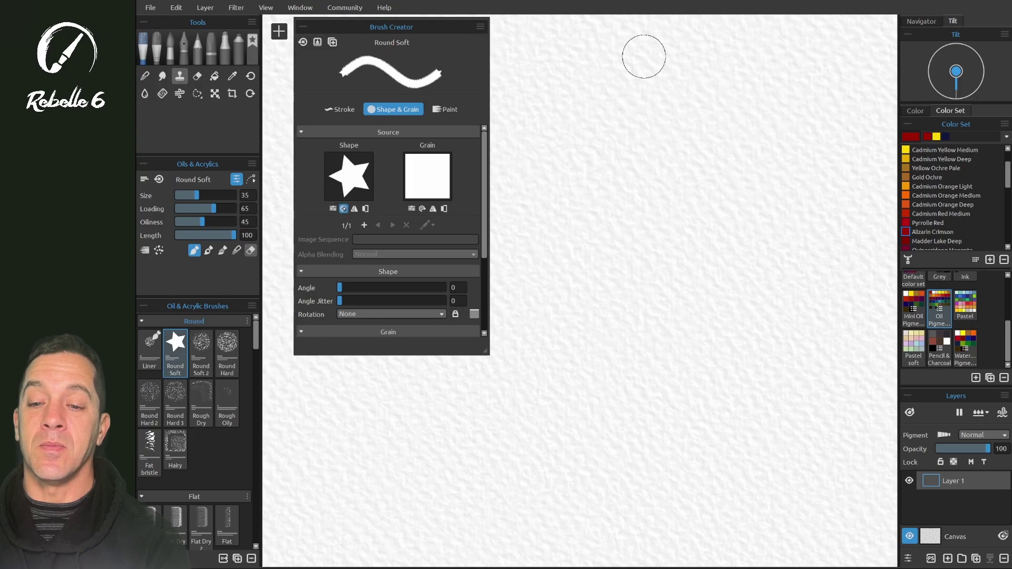
click(344, 208)
click(349, 176)
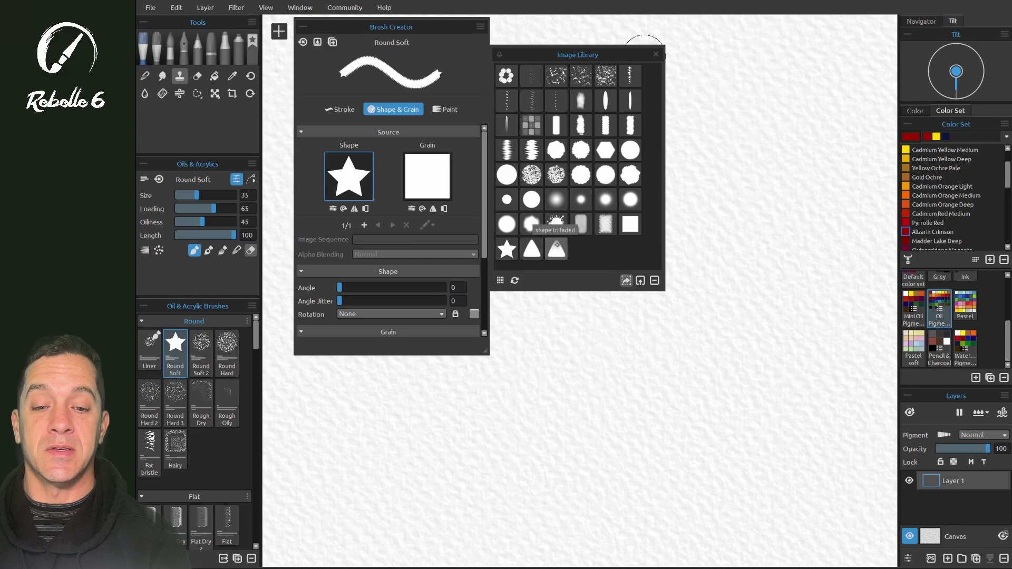
Step: Make the brush shape a splat and try flipping and rotating it
click(556, 224)
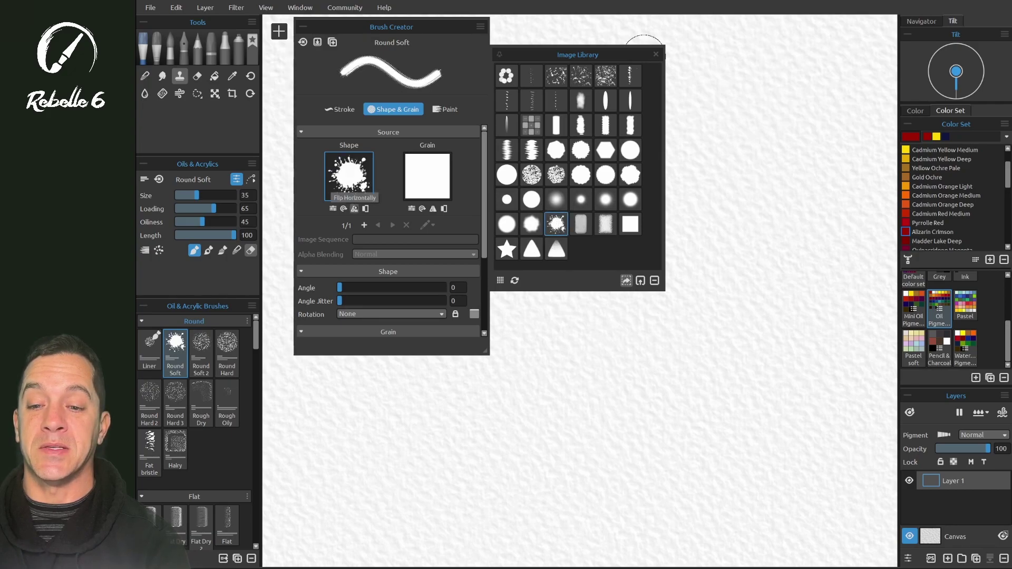
click(656, 55)
click(354, 209)
click(354, 208)
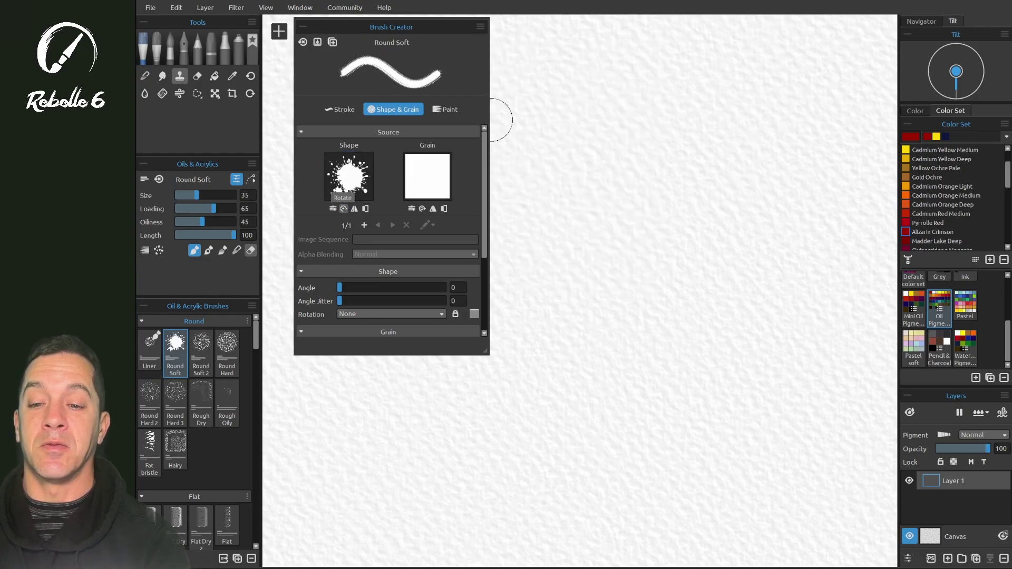
click(353, 207)
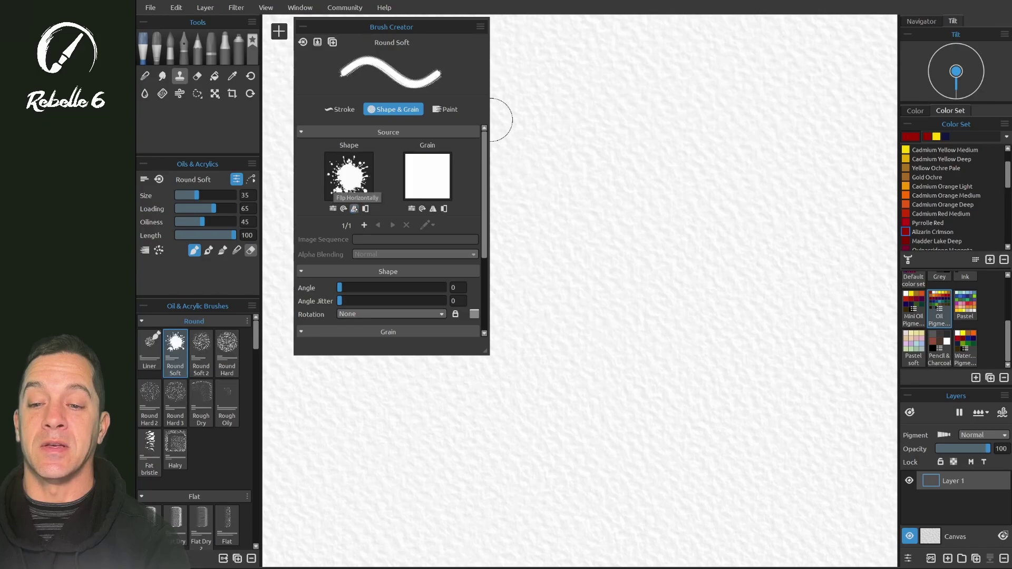
click(354, 208)
click(344, 208)
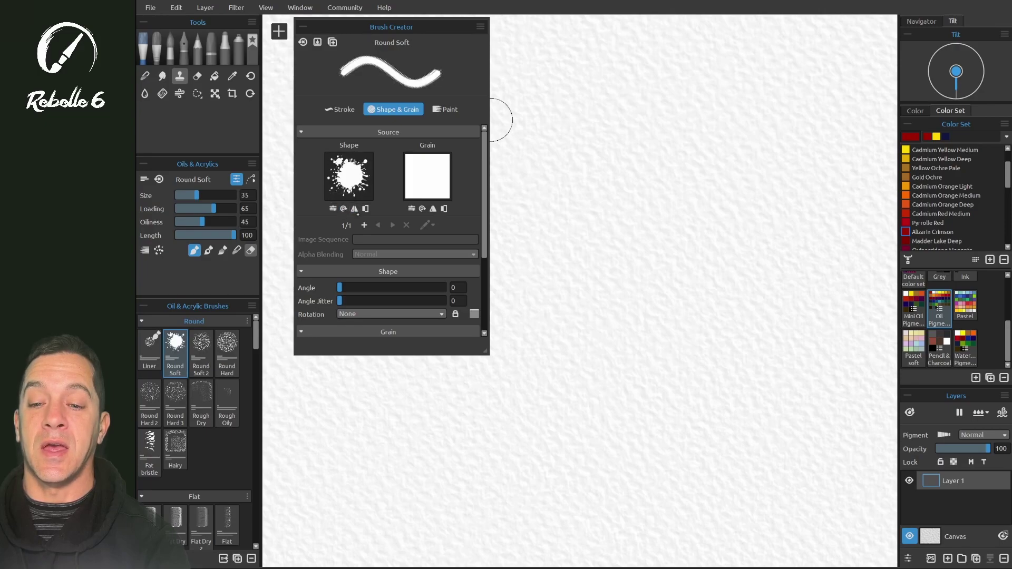
click(353, 207)
Step: Paint a stroke with the splat inverted, then a row of normal splatter stamps
click(364, 209)
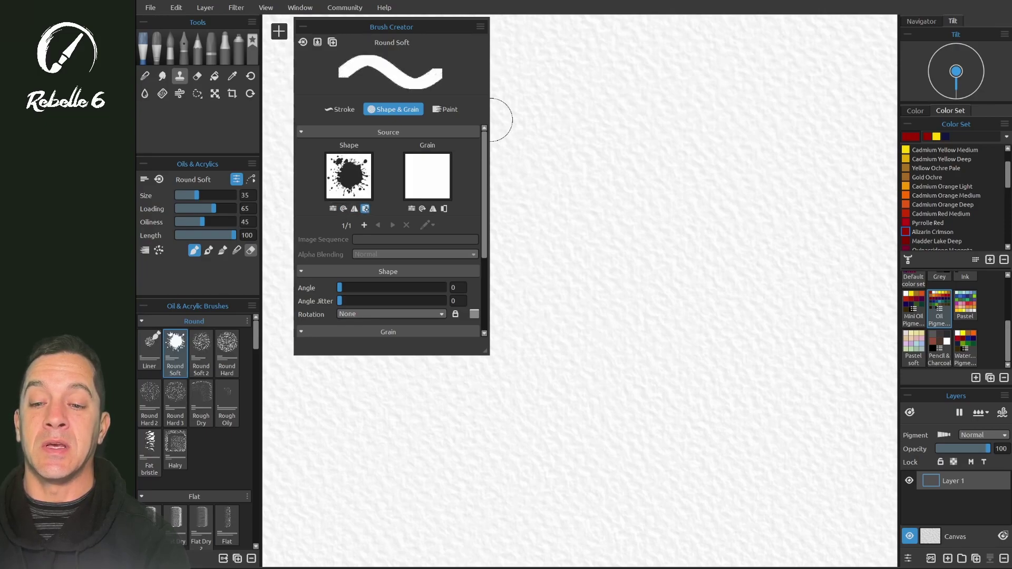
mouse_move(547, 208)
mouse_down()
mouse_move(632, 277)
mouse_move(519, 302)
mouse_up()
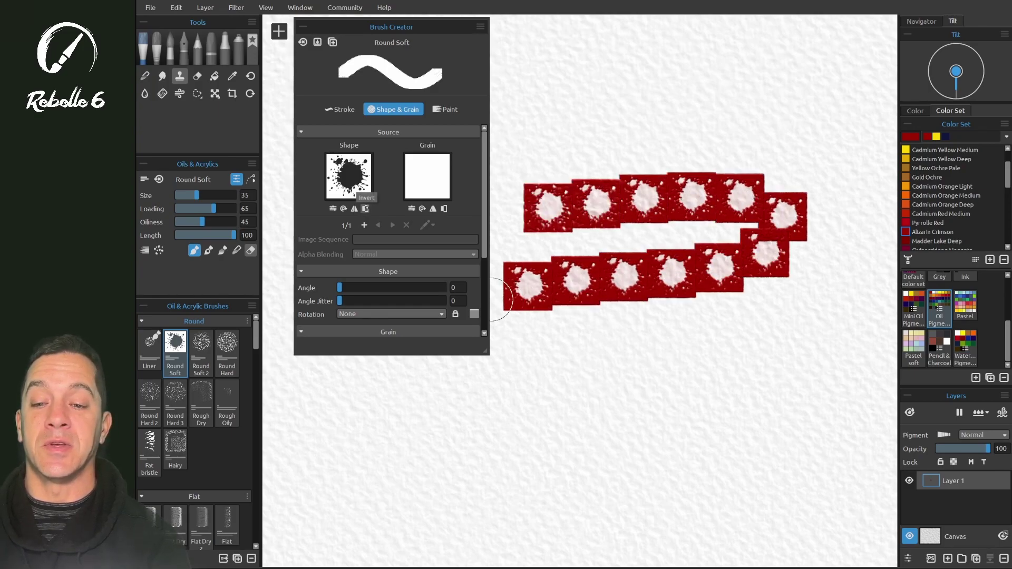
click(365, 209)
mouse_move(534, 341)
mouse_down()
mouse_move(765, 348)
mouse_move(529, 424)
mouse_up()
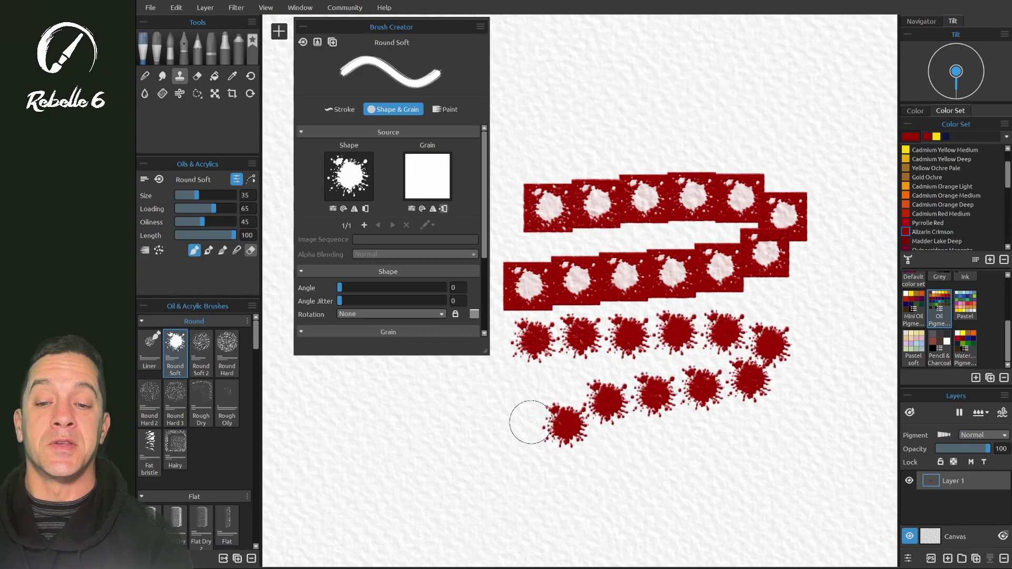
Step: Apply the third grain texture and paint a curved splatter trail
click(432, 176)
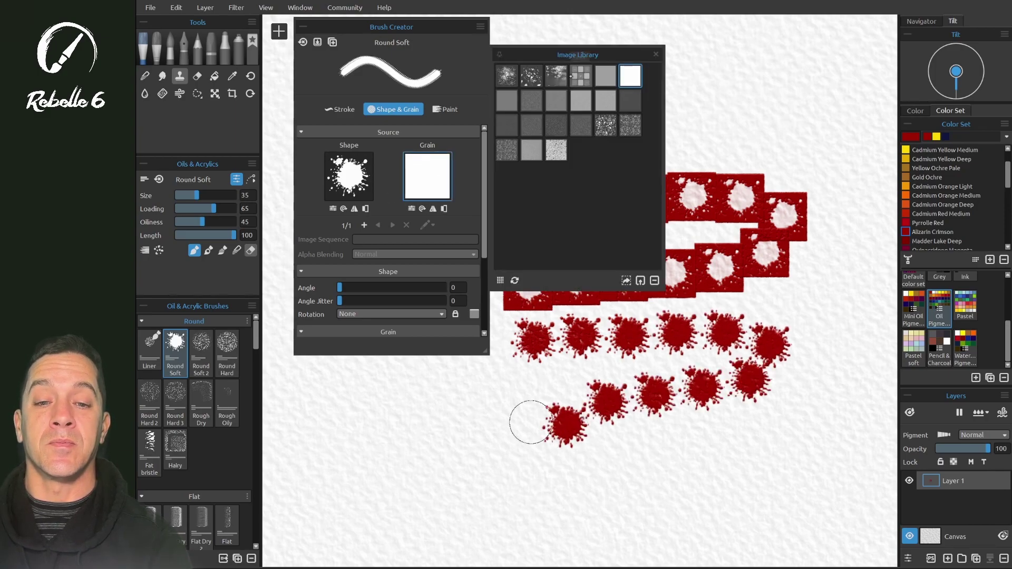
click(556, 75)
drag(696, 111, 782, 387)
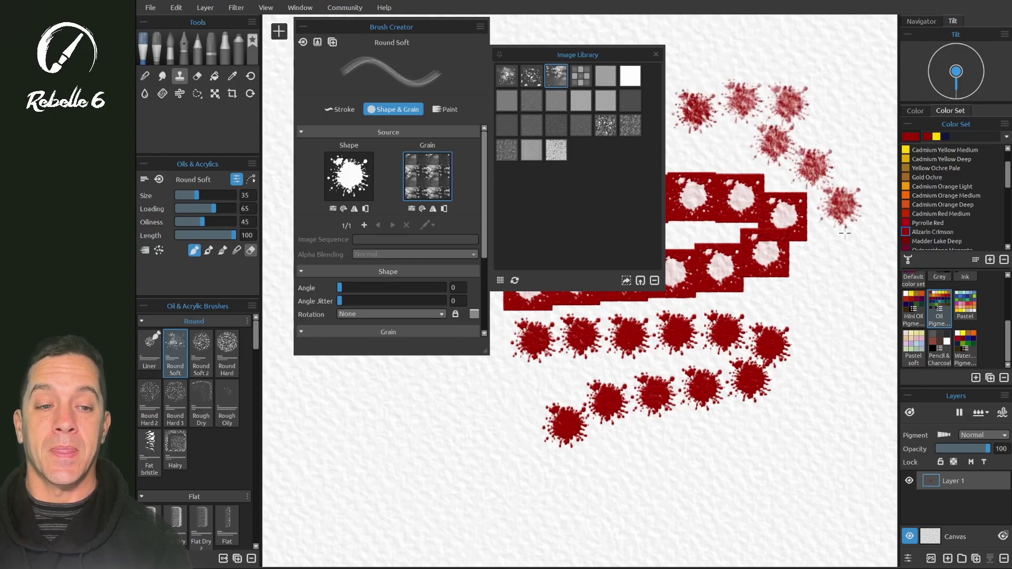
Step: Enlarge the grain scale to 121 and paint two more textured splatter strokes
click(411, 208)
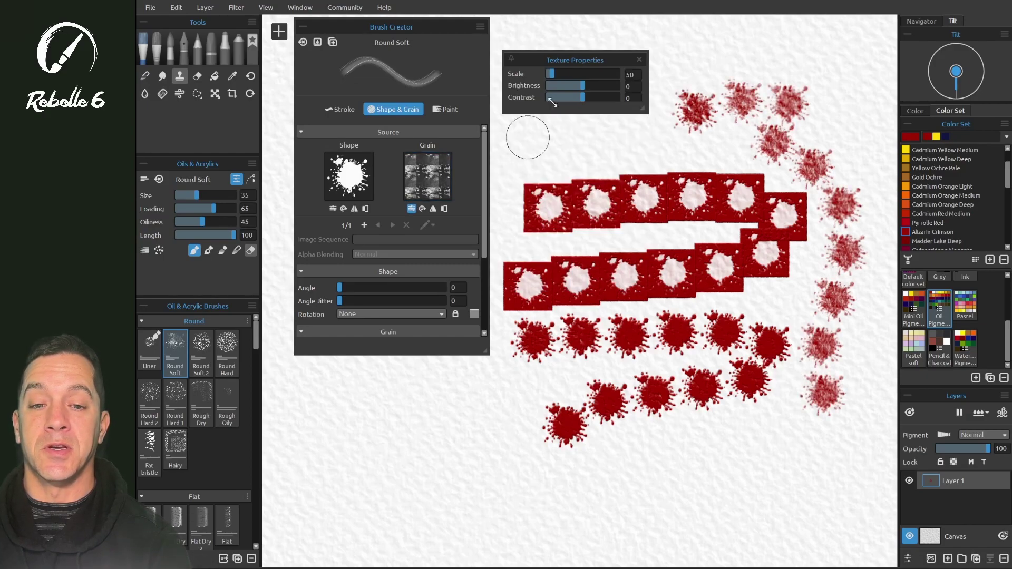
drag(552, 74, 558, 74)
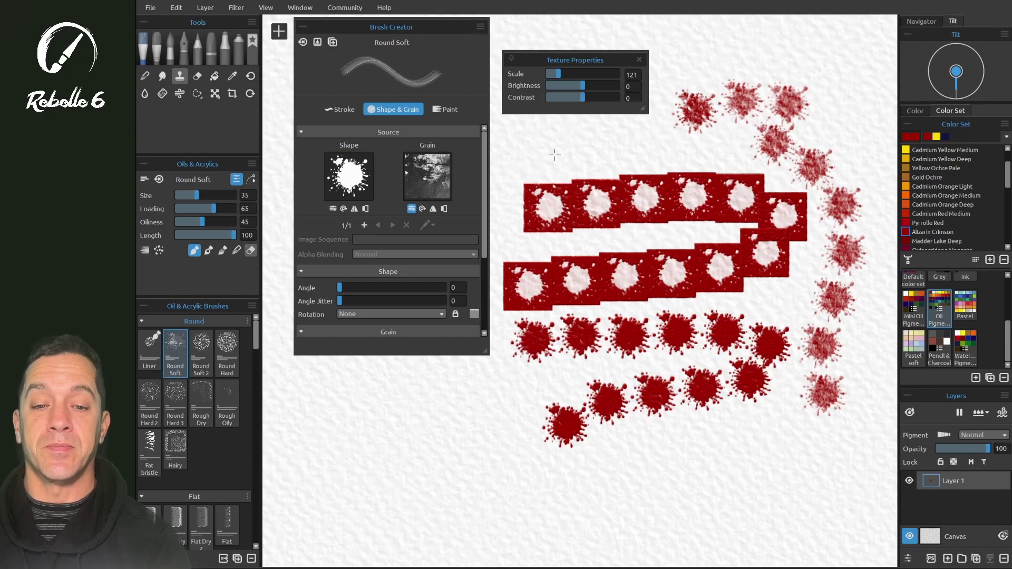
drag(554, 154, 637, 150)
mouse_move(508, 412)
mouse_down()
mouse_move(609, 443)
mouse_move(779, 466)
mouse_move(466, 475)
mouse_move(319, 501)
mouse_up()
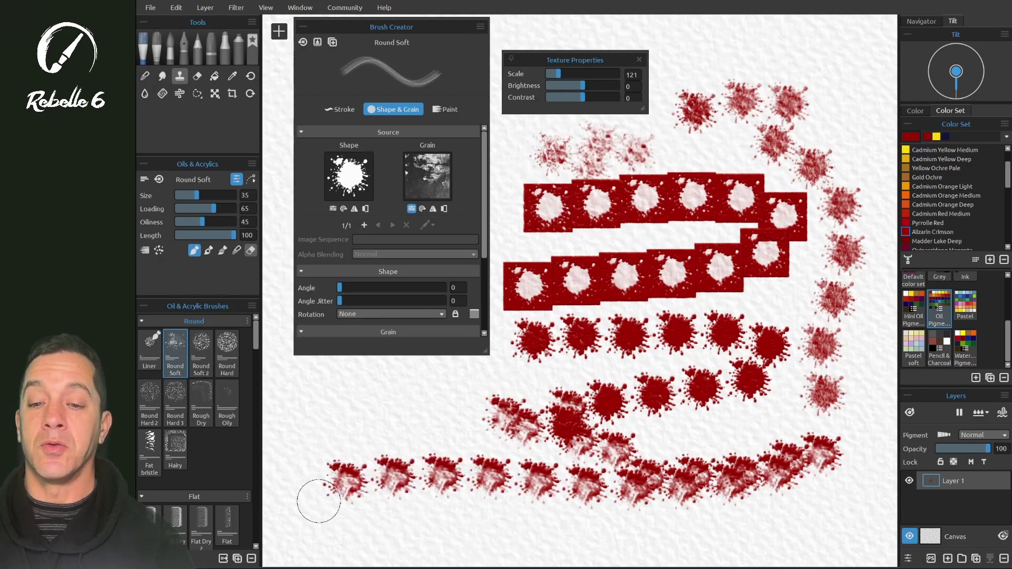
click(340, 110)
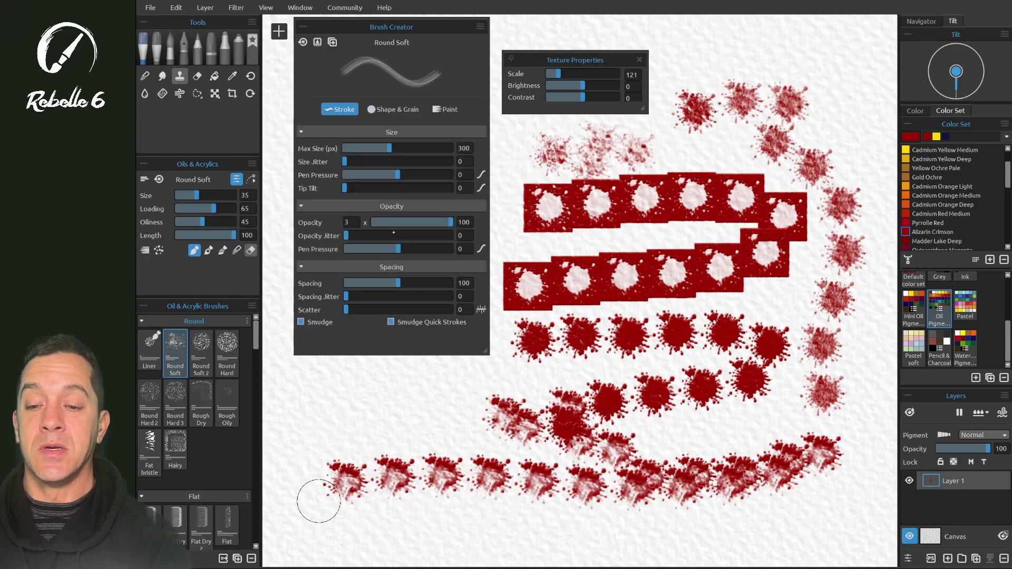
Step: Lower brush spacing to 20 and test it with a curved stroke, clearing the canvas around it
drag(358, 283, 355, 283)
key(Delete)
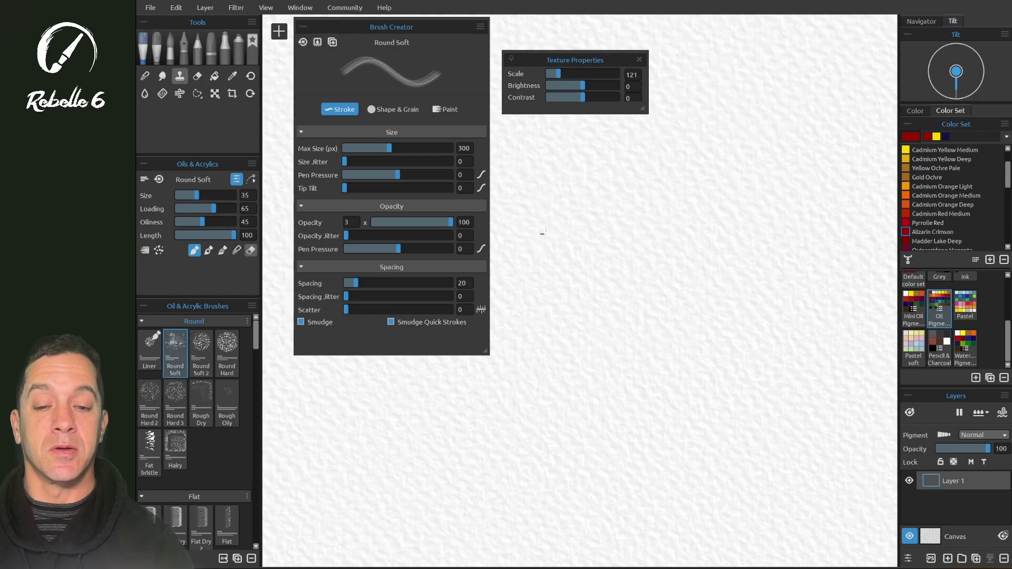
mouse_move(527, 233)
mouse_down()
mouse_move(711, 147)
mouse_move(699, 307)
mouse_move(530, 364)
mouse_move(676, 415)
mouse_move(743, 419)
mouse_move(816, 468)
mouse_move(518, 484)
mouse_move(471, 477)
mouse_up()
click(393, 109)
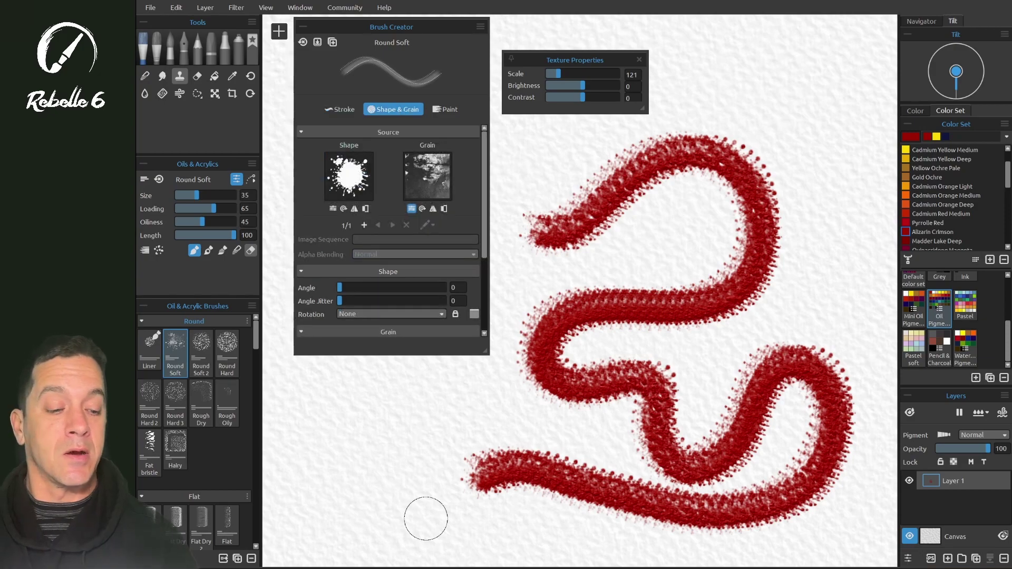
key(Delete)
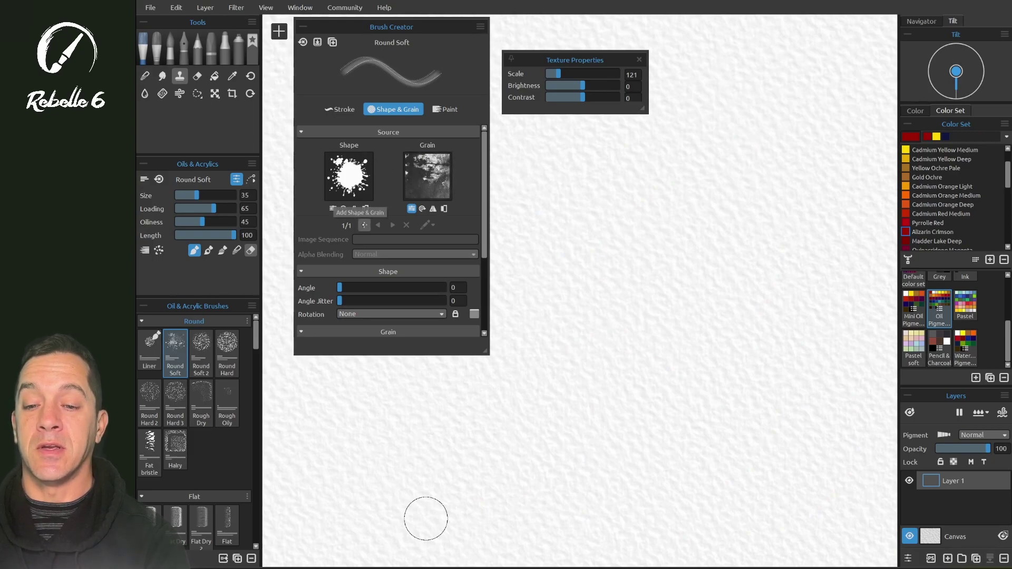
Step: Add a second shape slot and set image ordering to Sequence after trying other modes
click(365, 224)
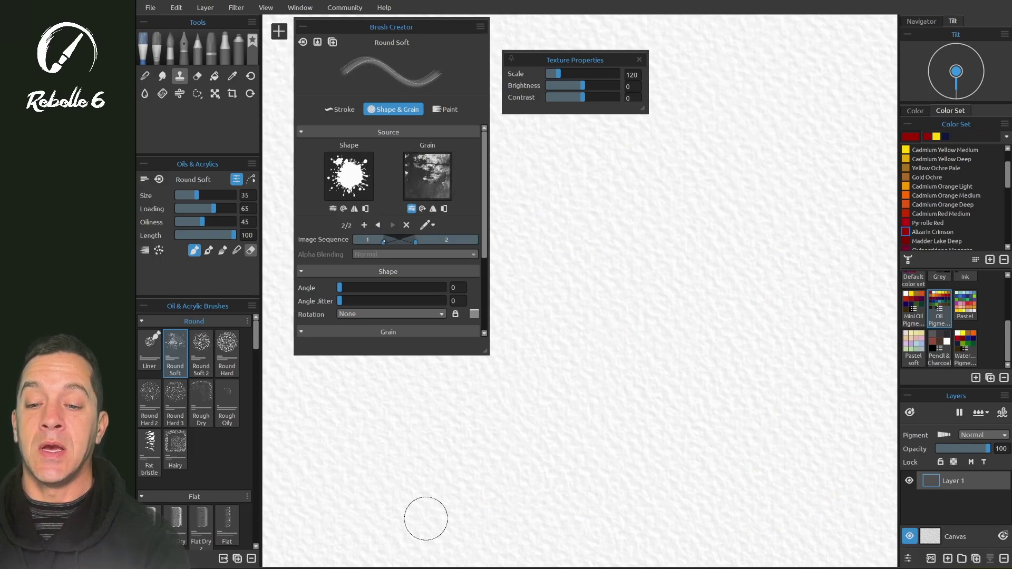
click(426, 224)
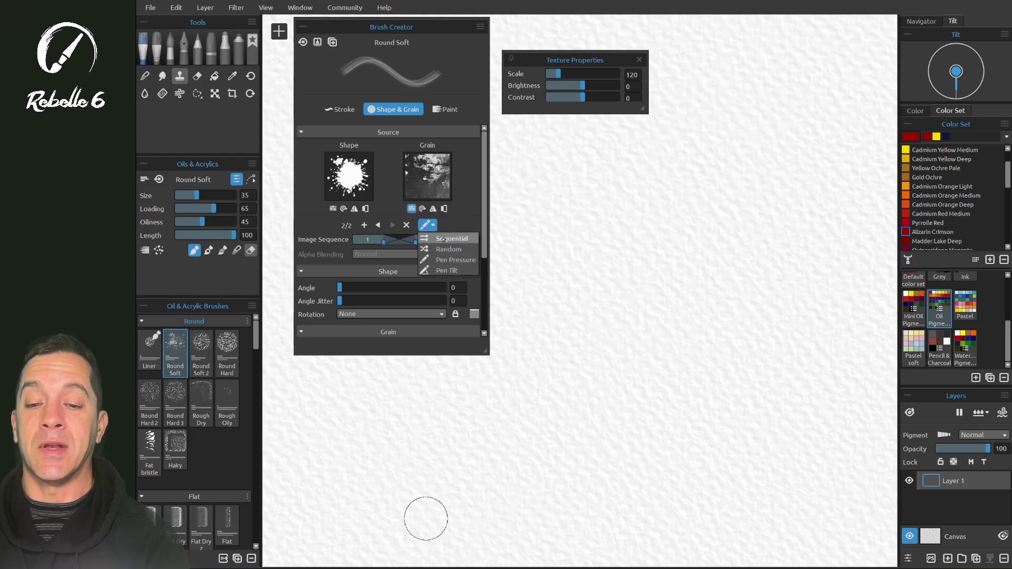
click(452, 241)
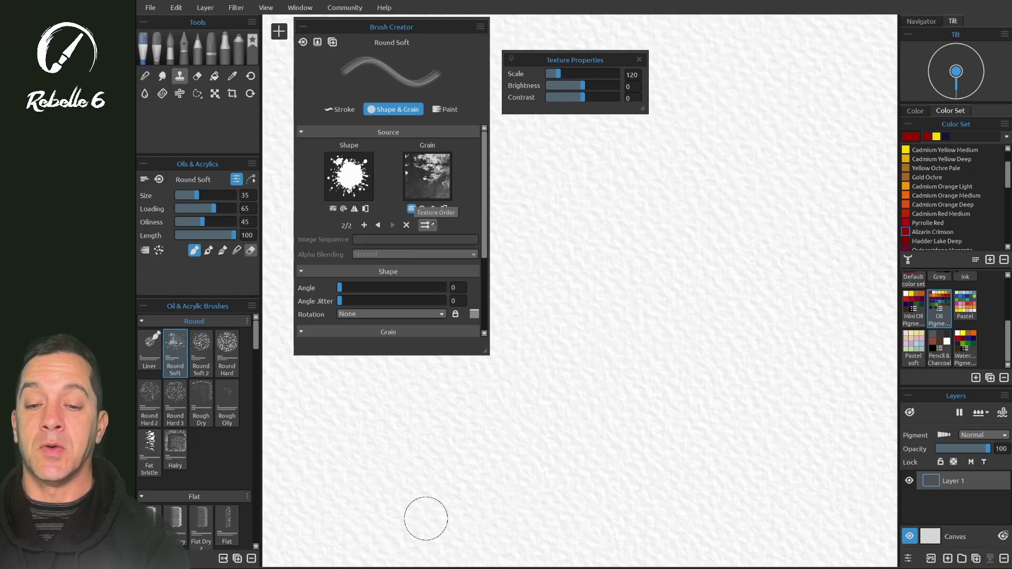
click(425, 225)
click(453, 249)
click(426, 225)
click(455, 259)
click(426, 224)
click(454, 260)
click(426, 225)
click(453, 238)
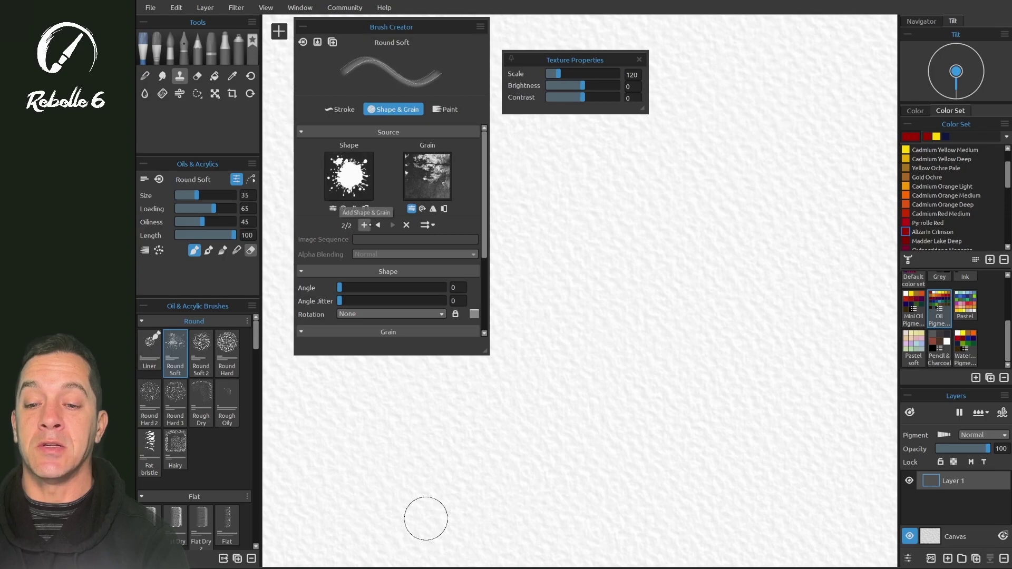
Step: Make the second shape a star and add a flower cluster as the third
click(393, 225)
click(349, 175)
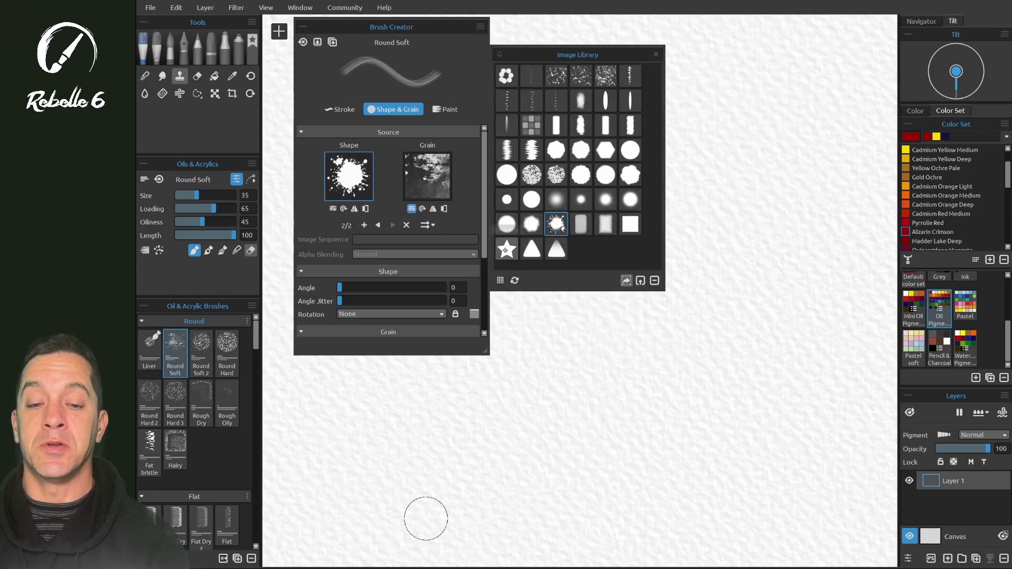
click(506, 250)
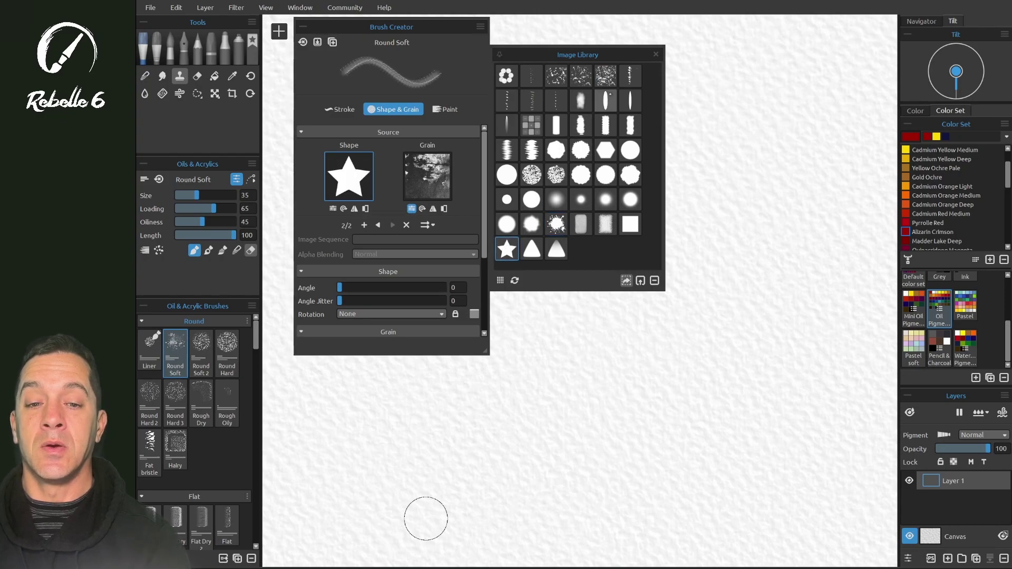
click(364, 224)
click(506, 75)
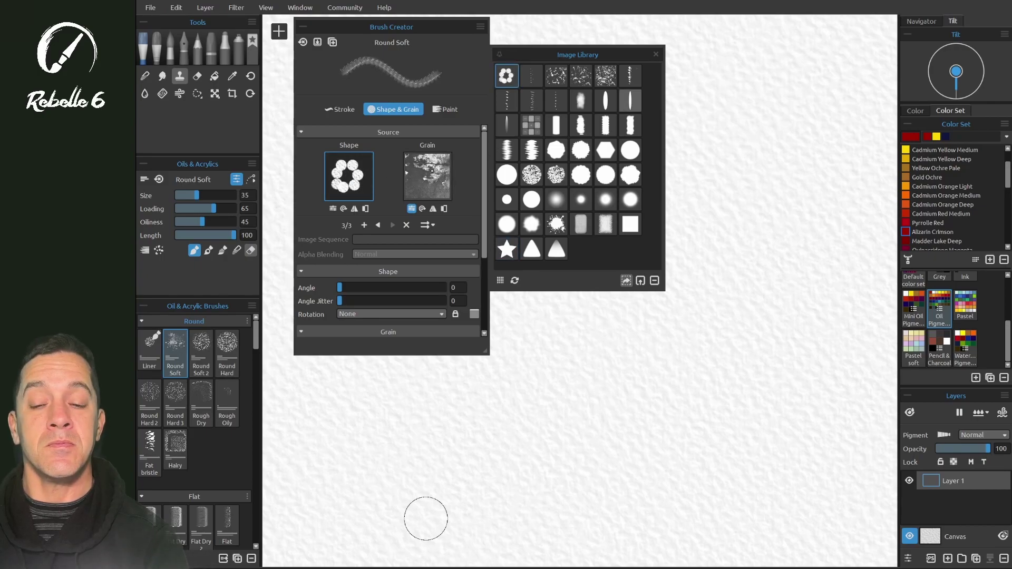
Step: Switch the grain to plain white, return to the splatter shape, and open texture properties
click(427, 176)
click(630, 75)
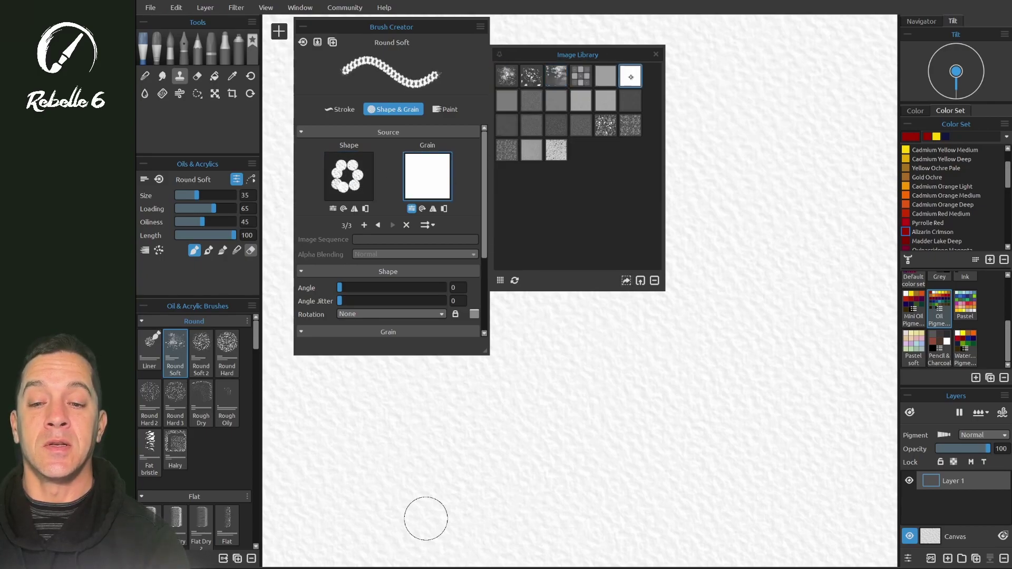
click(378, 224)
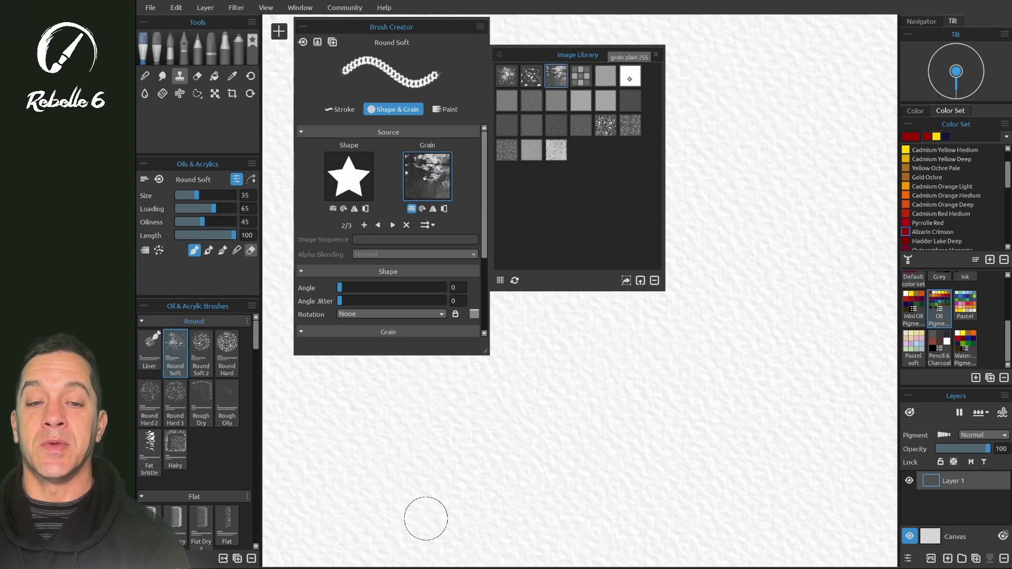
click(378, 225)
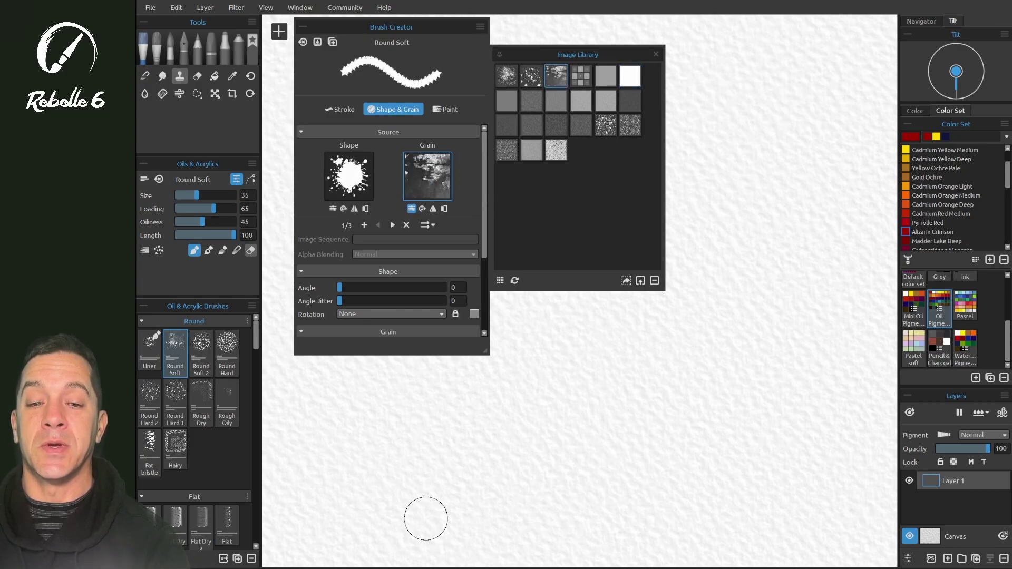
click(630, 75)
double_click(631, 76)
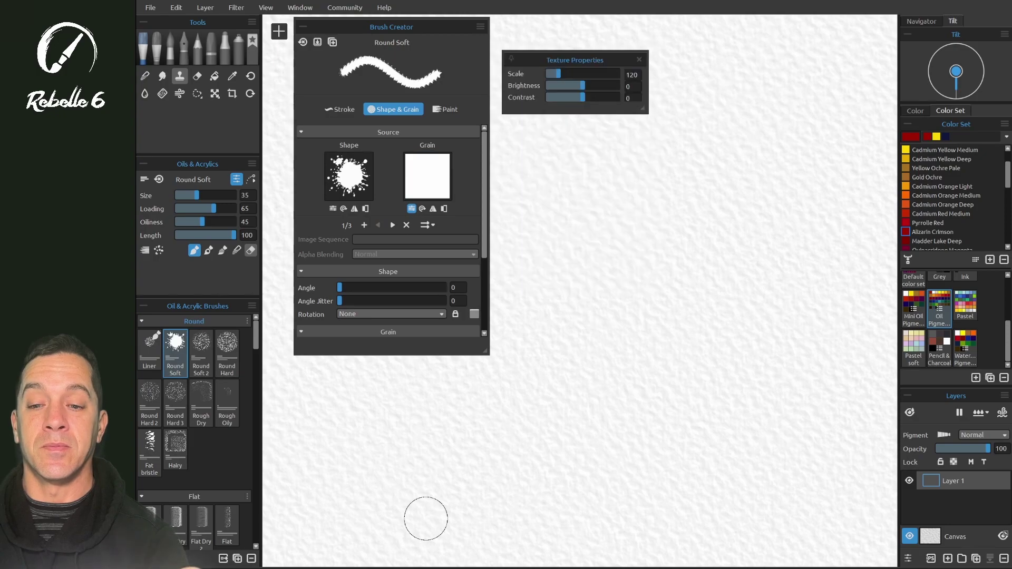
Step: Paint a horizontal test stroke and a row of cycling splat, star and flower stamps
click(529, 200)
drag(528, 200, 653, 200)
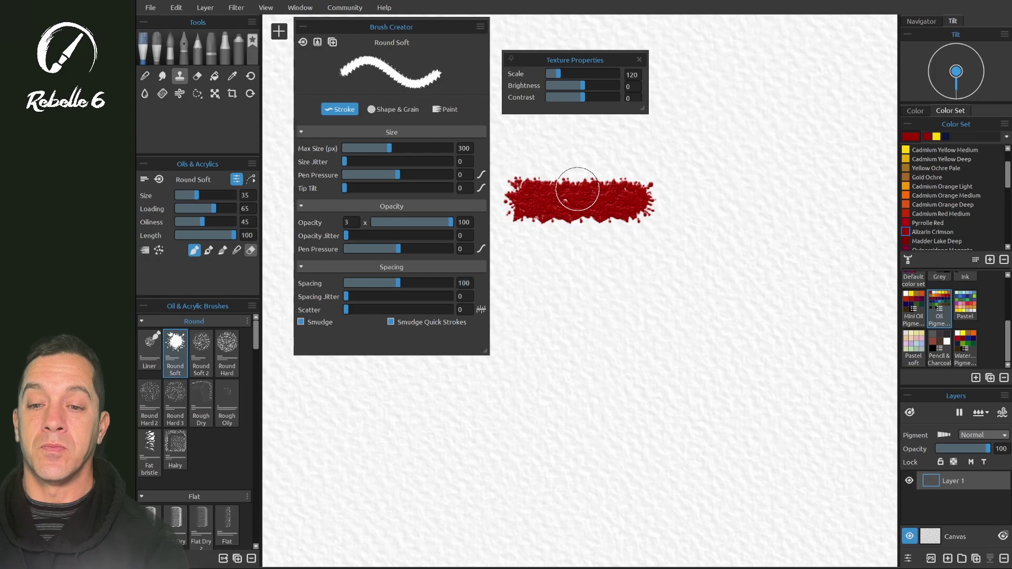
click(530, 272)
drag(563, 273, 799, 251)
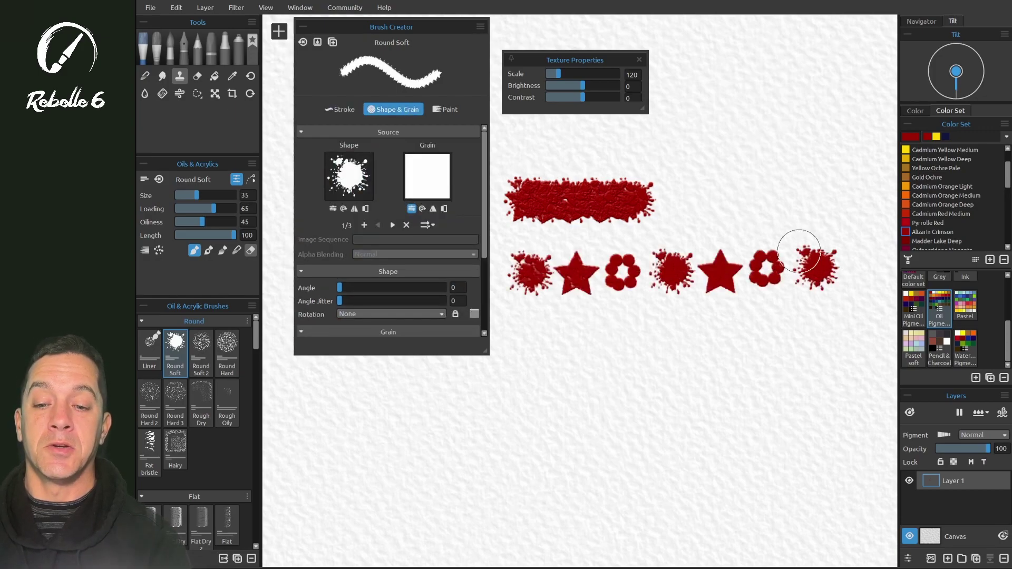
click(427, 224)
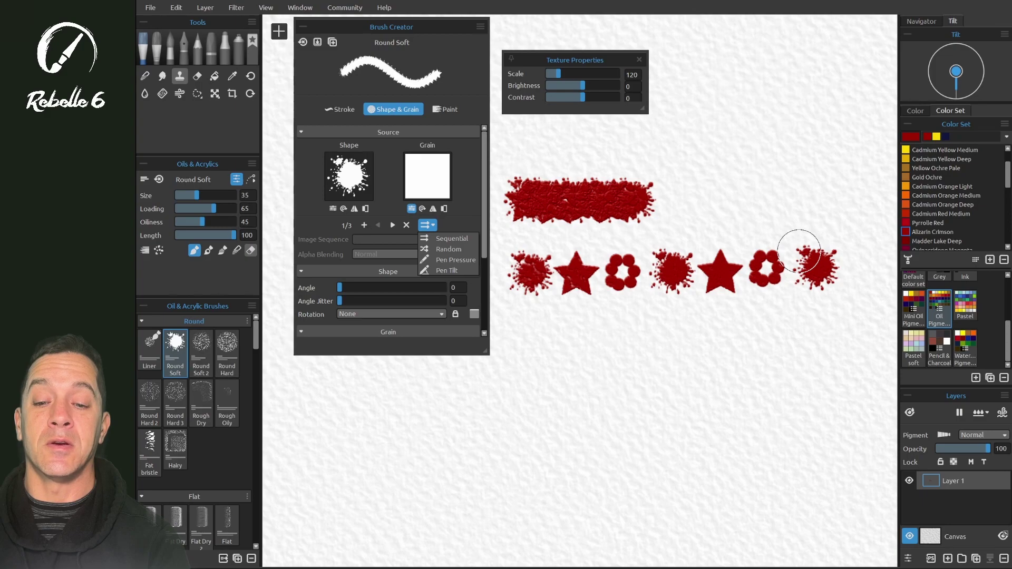
Step: Set shape order to Random, paint two rows of random stamps, then clear them
click(451, 250)
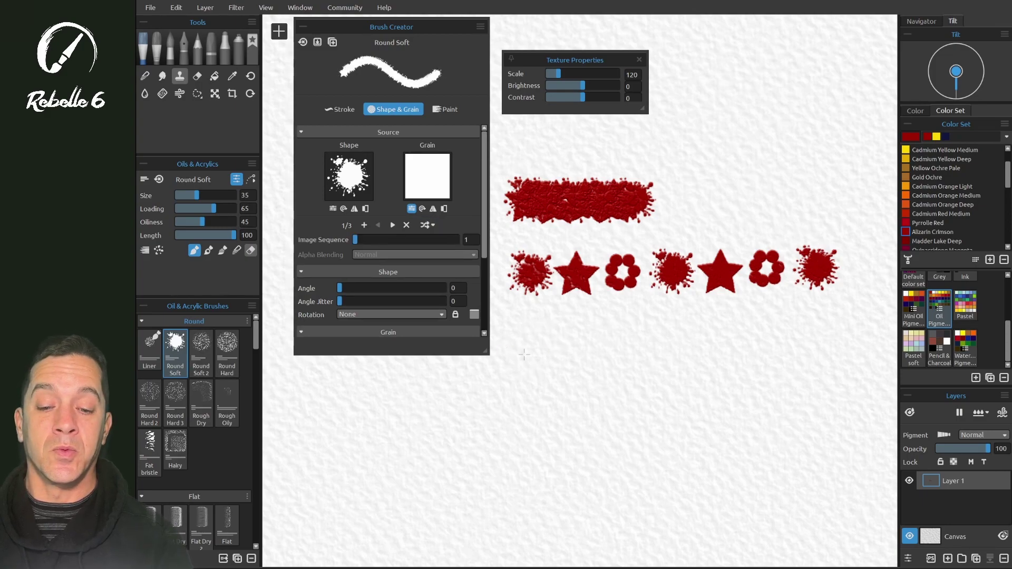
drag(525, 355, 858, 342)
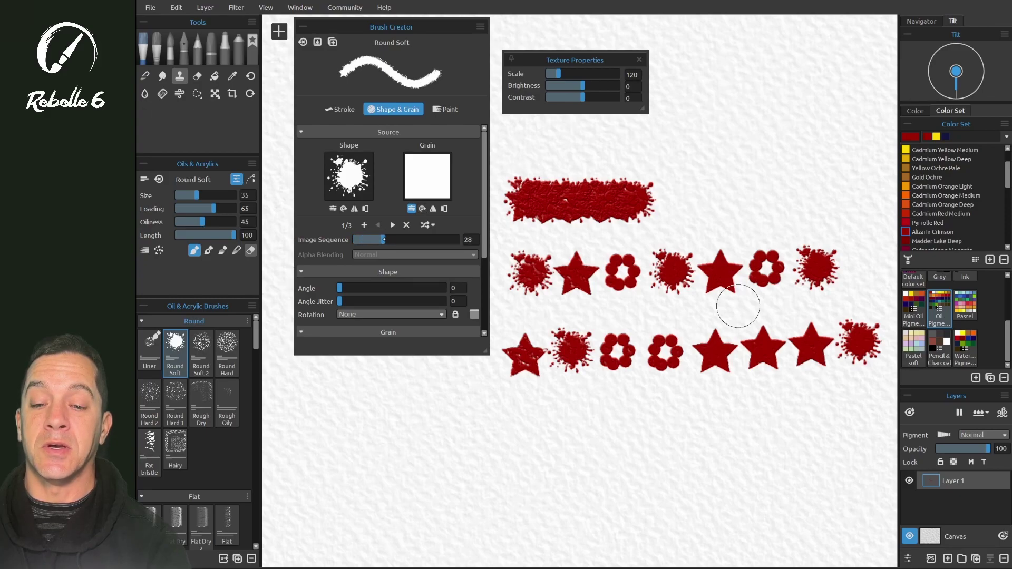
mouse_move(467, 418)
mouse_down()
mouse_move(807, 460)
mouse_move(360, 529)
mouse_move(874, 468)
mouse_up()
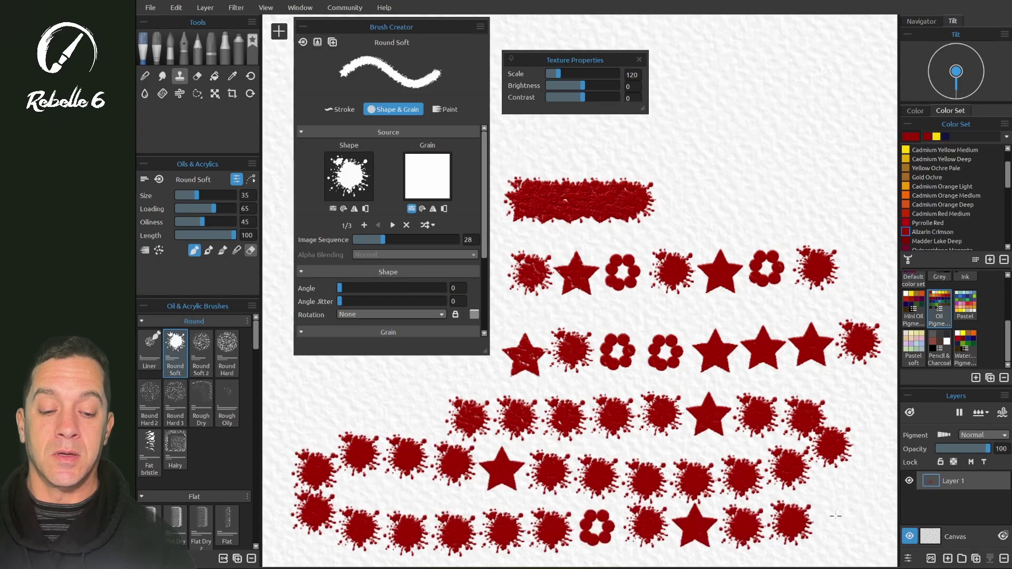
key(Delete)
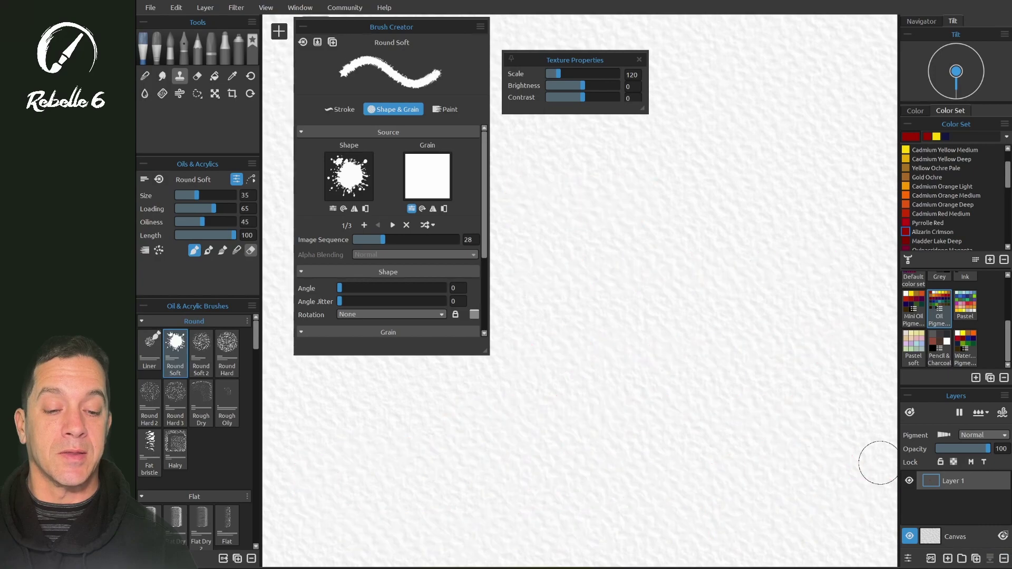
Step: Increase the Image Sequence value, test it with a long random stroke, then clear it
drag(383, 240, 448, 240)
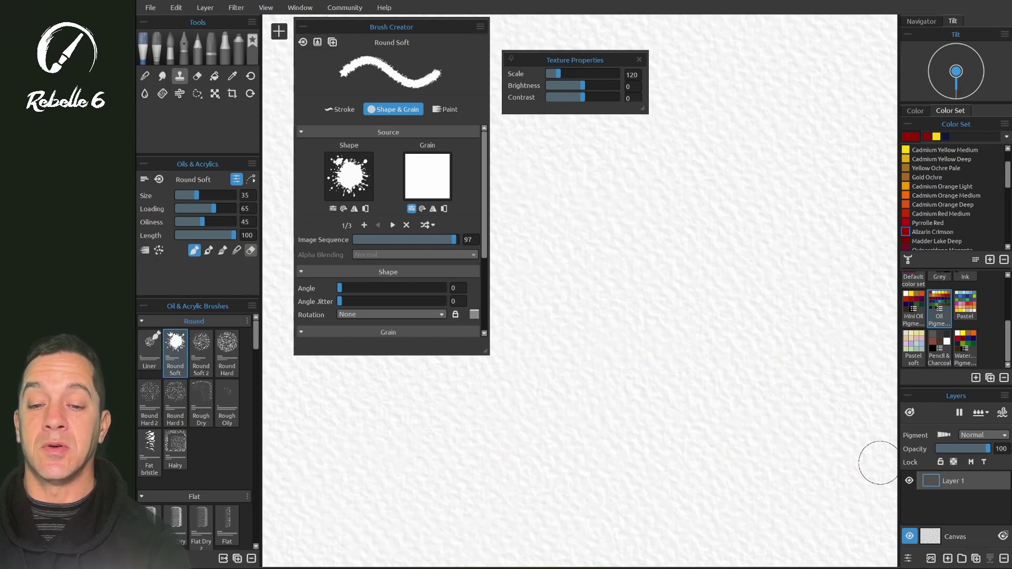
drag(537, 208, 630, 483)
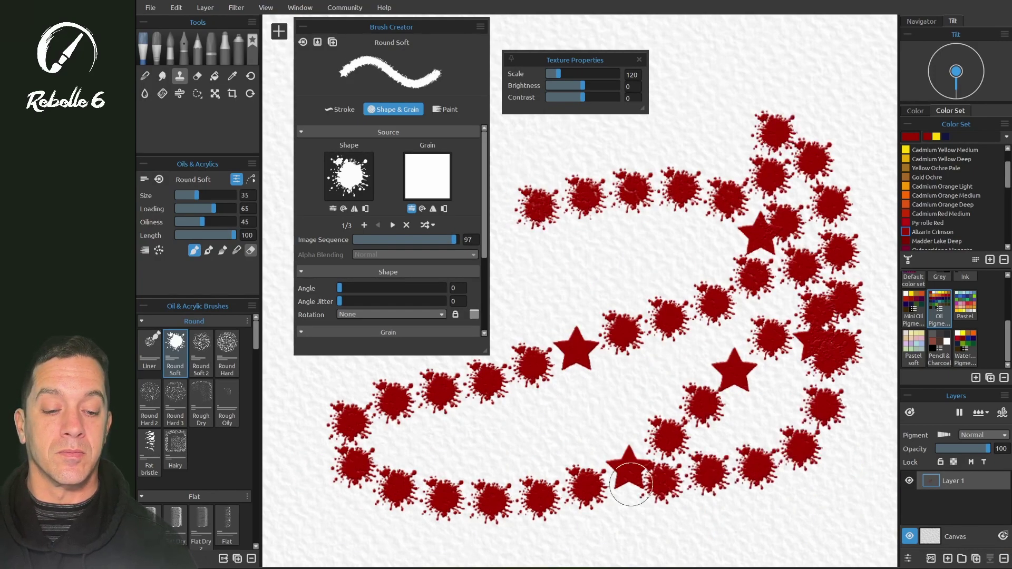
key(Delete)
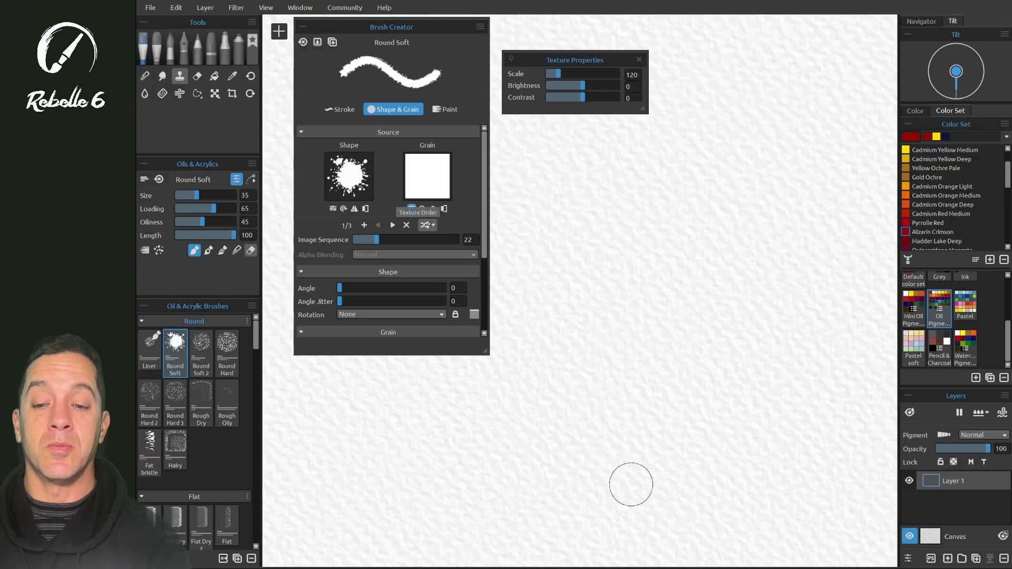
Step: Set shape order to Pen Pressure and paint a light splat trail rising into stars
click(425, 224)
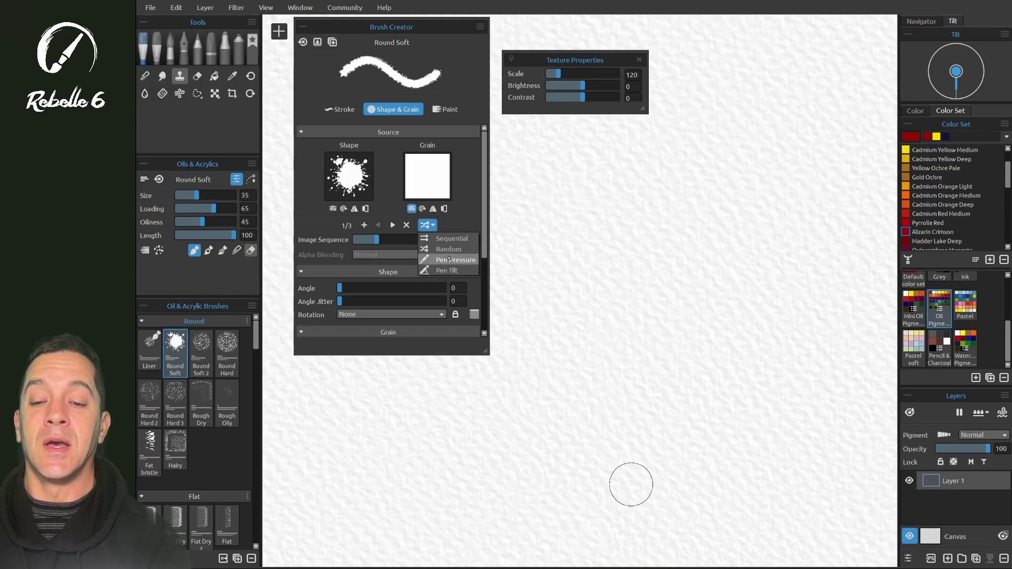
click(450, 257)
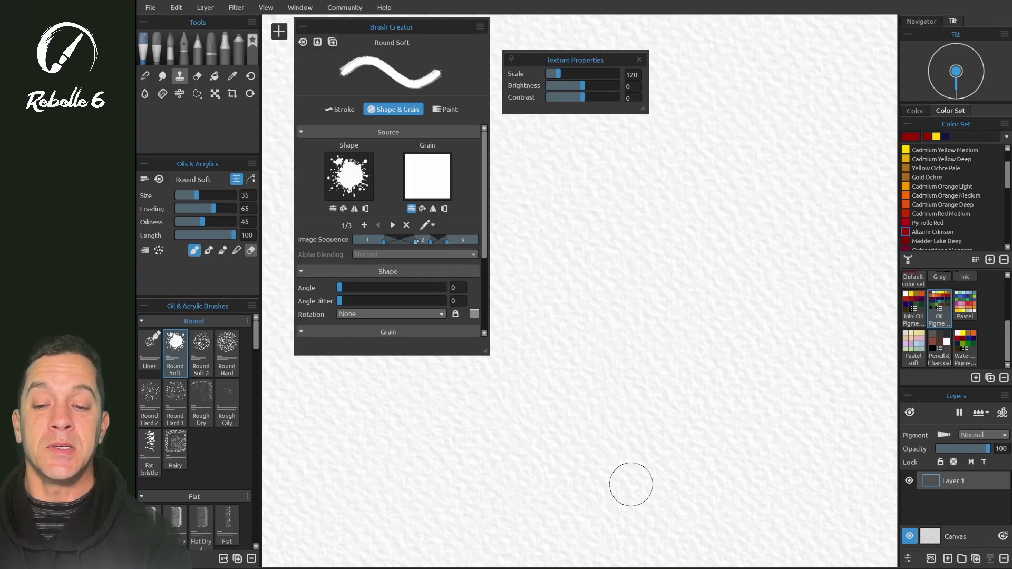
mouse_move(519, 219)
mouse_down()
mouse_move(542, 302)
mouse_move(542, 407)
mouse_move(704, 330)
mouse_up()
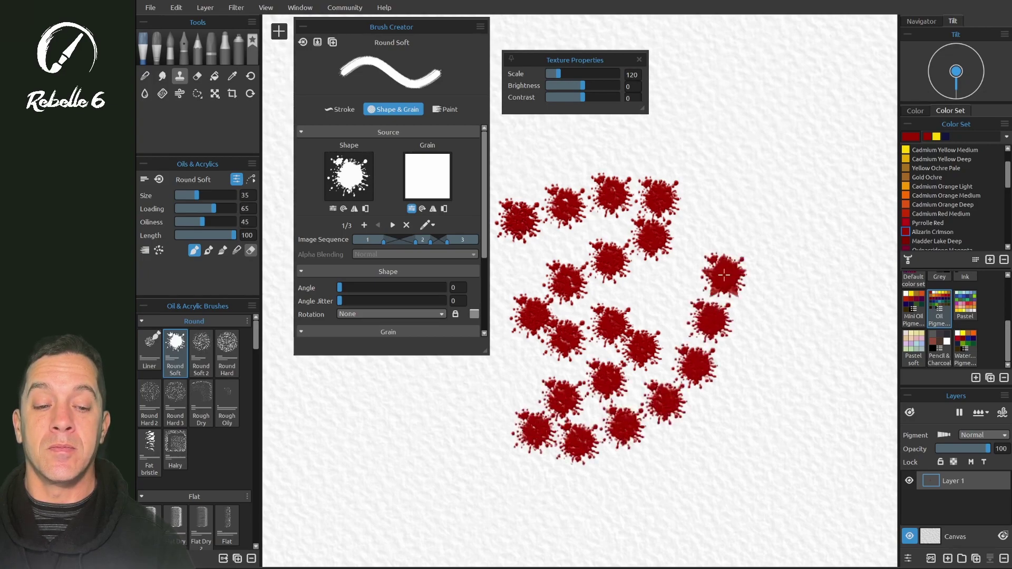
drag(708, 330, 745, 180)
Step: Continue the trail through stars into flower dabs, then preview the star and flower shapes
drag(744, 139, 825, 176)
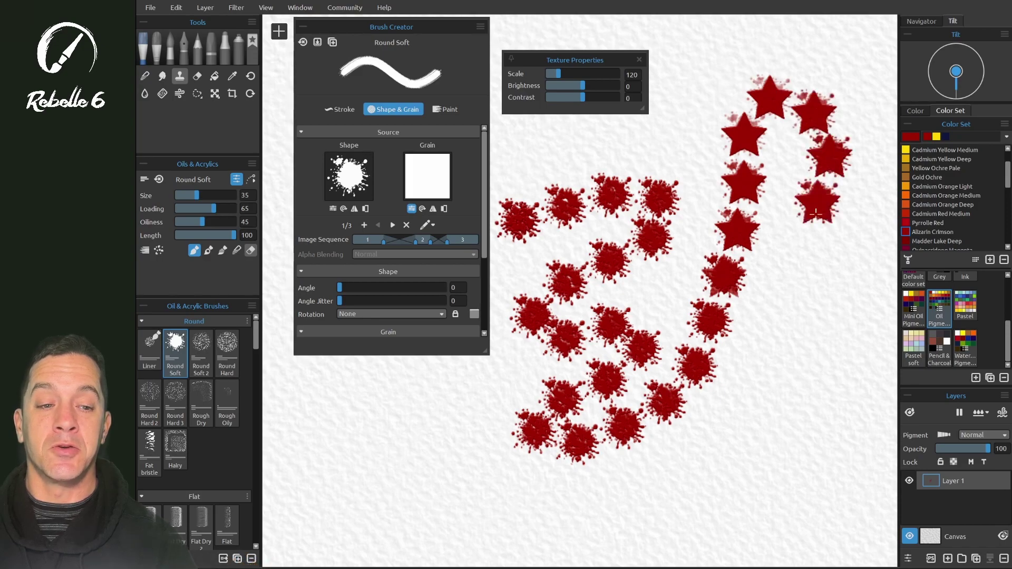
mouse_move(824, 177)
mouse_down()
mouse_move(786, 419)
mouse_move(525, 496)
mouse_move(409, 458)
mouse_up()
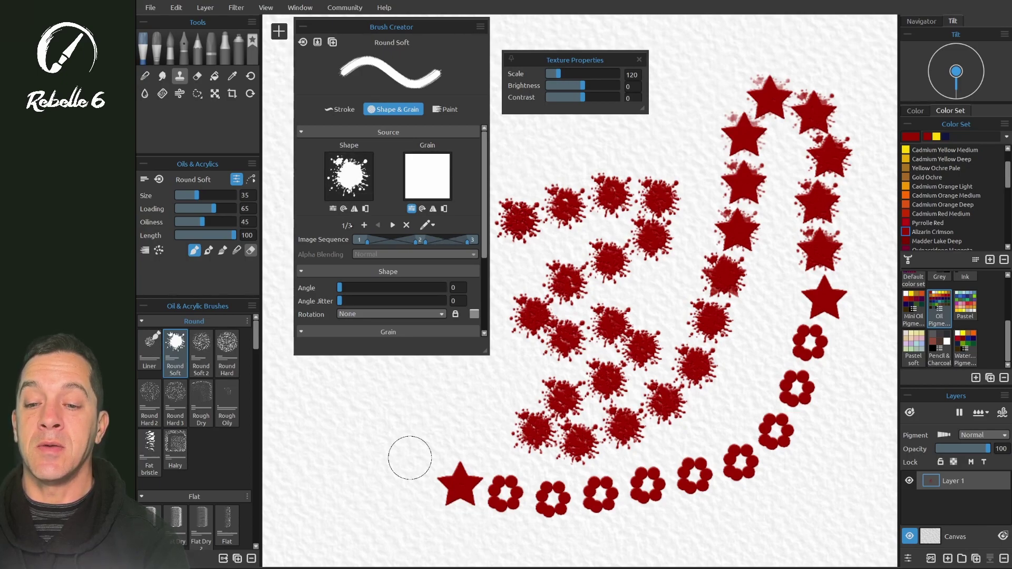
click(392, 224)
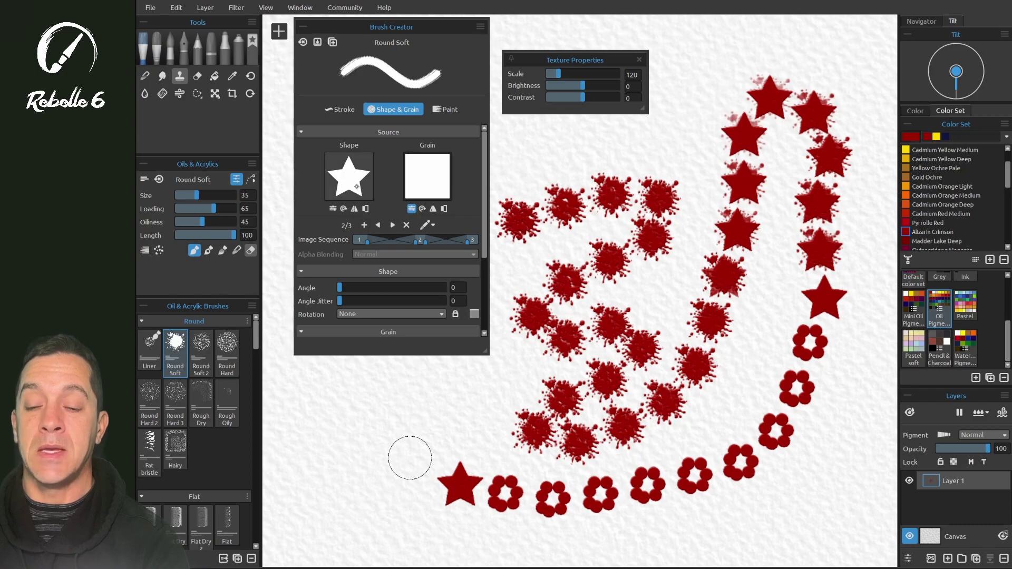
click(392, 225)
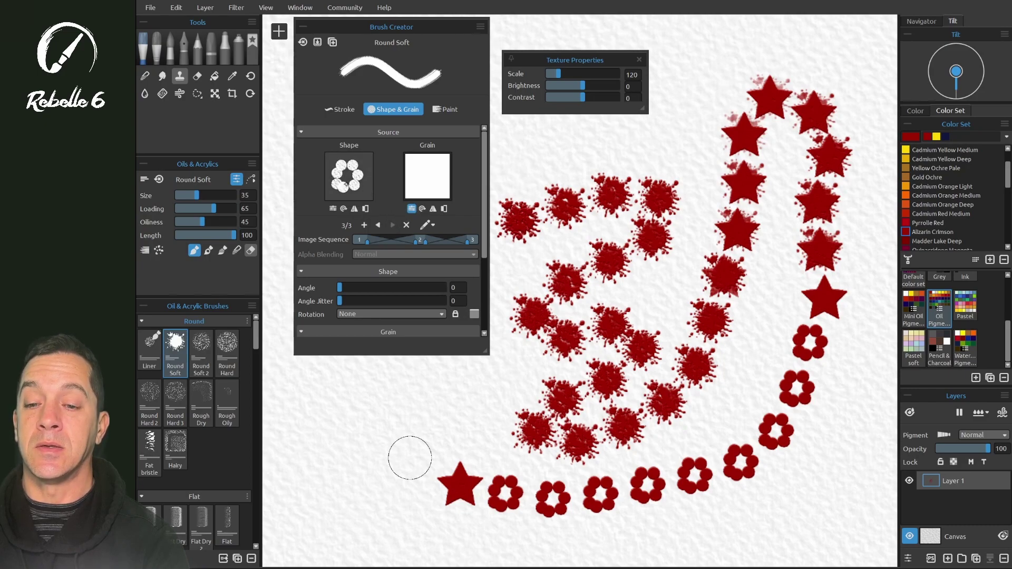
Step: Clear the canvas and paint two long pressure-varied trails of splats, stars and flowers
key(Delete)
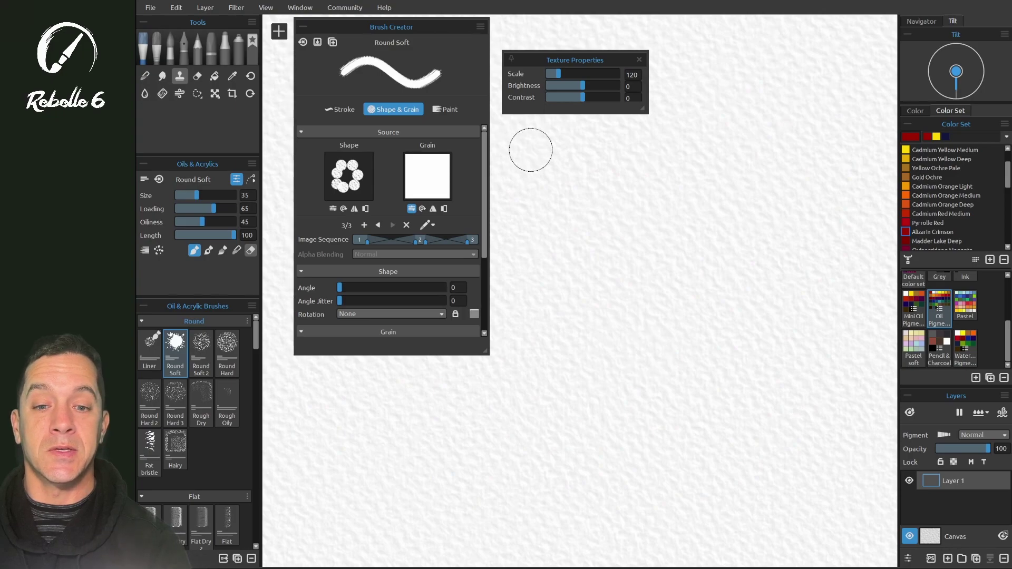
mouse_move(532, 151)
mouse_down()
mouse_move(783, 206)
mouse_move(552, 260)
mouse_move(740, 318)
mouse_move(774, 352)
mouse_move(755, 394)
mouse_move(685, 415)
mouse_move(524, 424)
mouse_move(325, 467)
mouse_up()
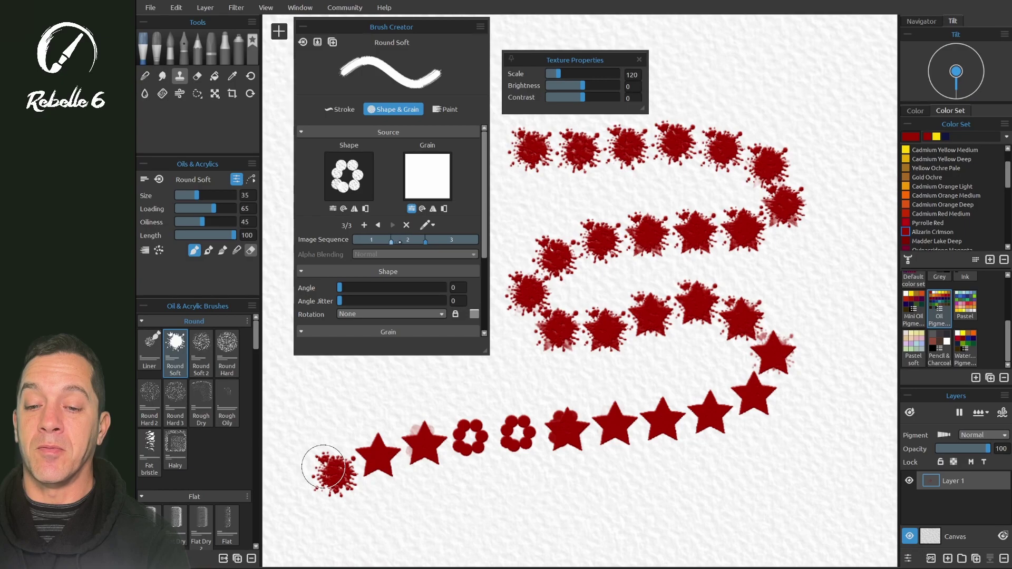
mouse_move(481, 499)
mouse_down()
mouse_move(799, 447)
mouse_move(837, 395)
mouse_move(855, 253)
mouse_move(845, 139)
mouse_move(799, 82)
mouse_move(754, 67)
mouse_move(663, 87)
mouse_up()
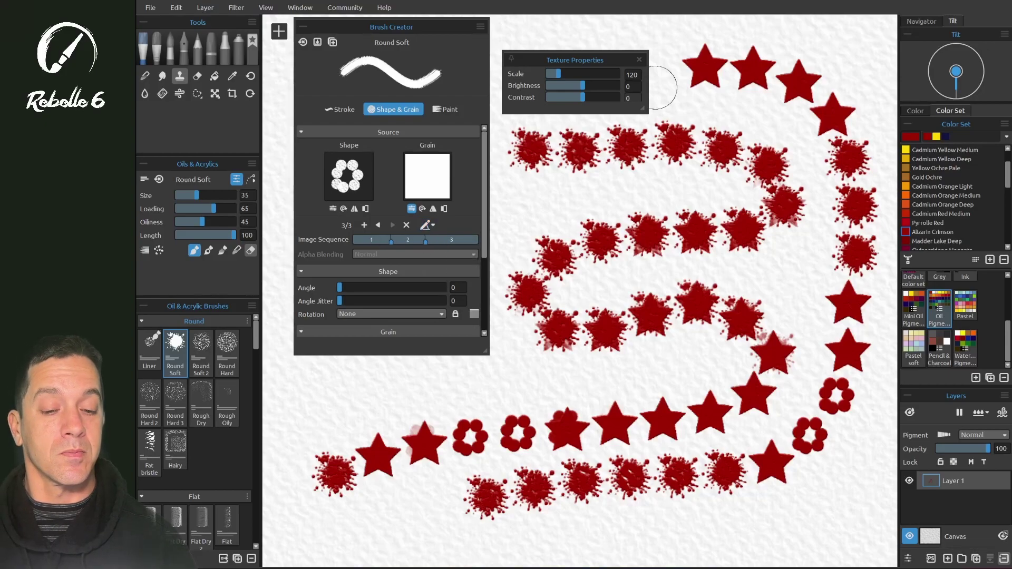
Step: On a cleared canvas, paint star and flower stamp strokes, redo one, and remove the extra shapes
key(Delete)
mouse_move(536, 212)
mouse_down()
mouse_move(636, 207)
mouse_move(582, 273)
mouse_up()
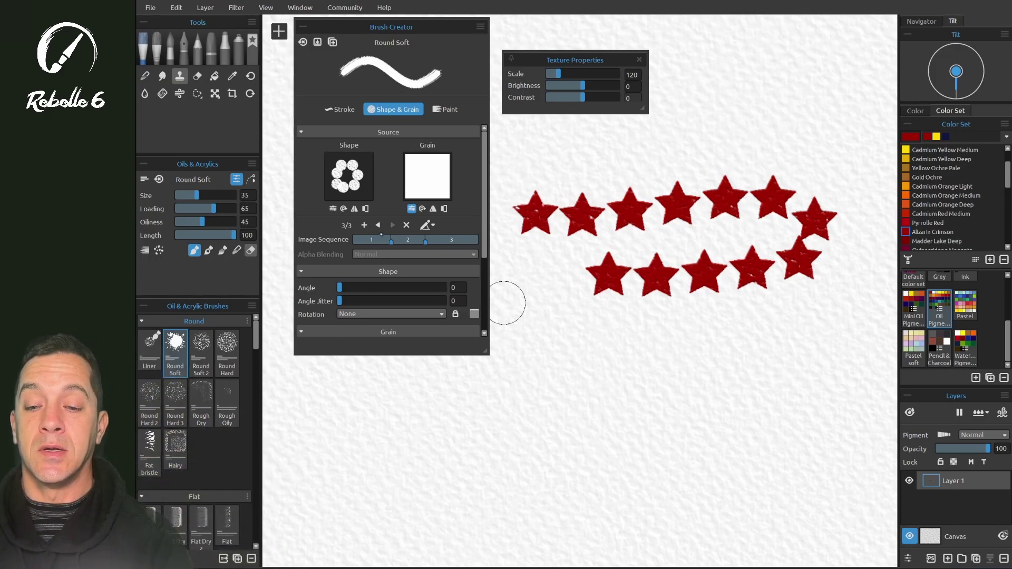
drag(536, 353, 643, 345)
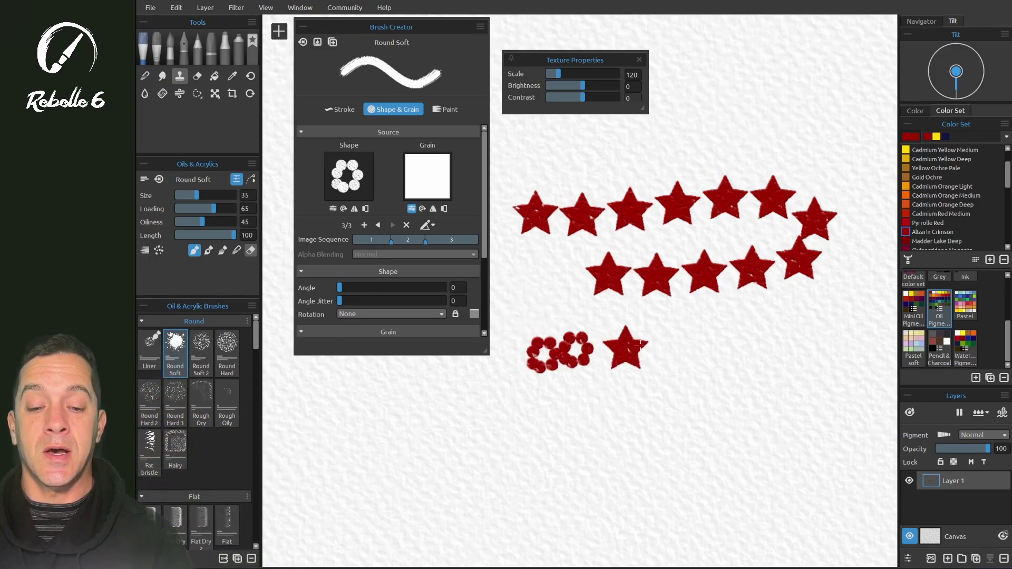
key(ctrl+z)
mouse_move(527, 346)
mouse_down()
mouse_move(745, 361)
mouse_move(518, 445)
mouse_move(789, 491)
mouse_up()
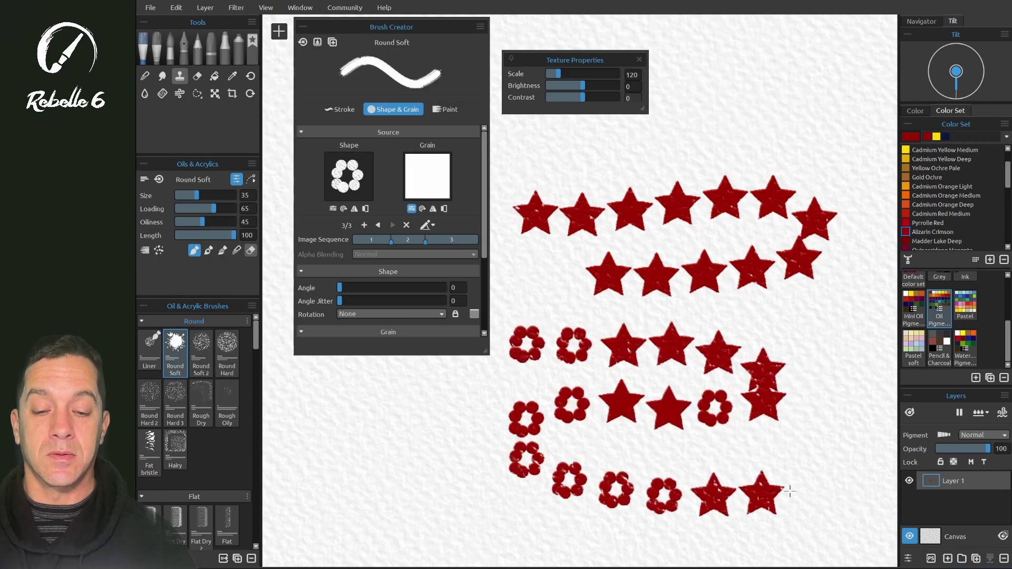
click(412, 208)
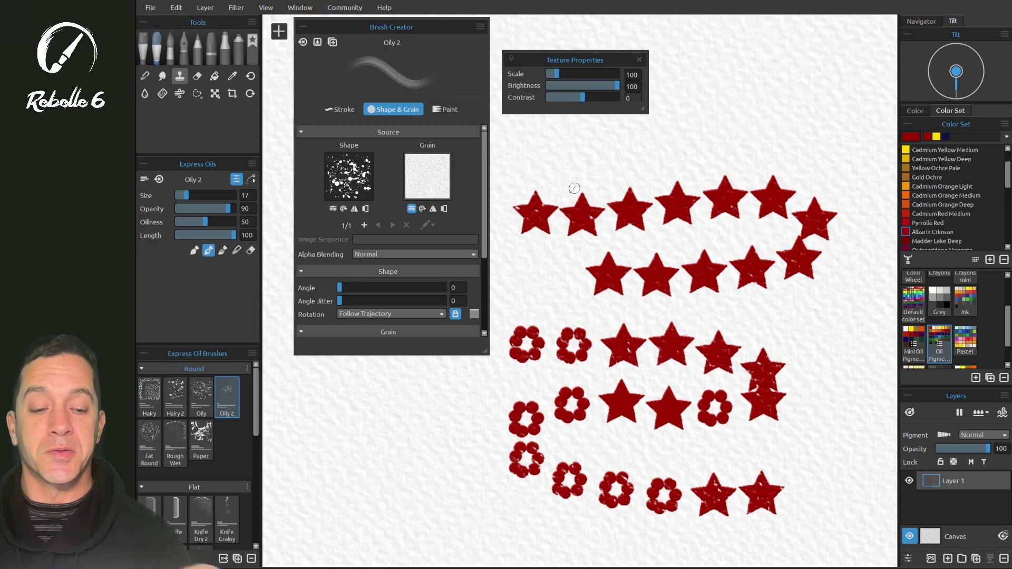
Step: Clear the canvas and set shape alpha blending to Normal
key(Delete)
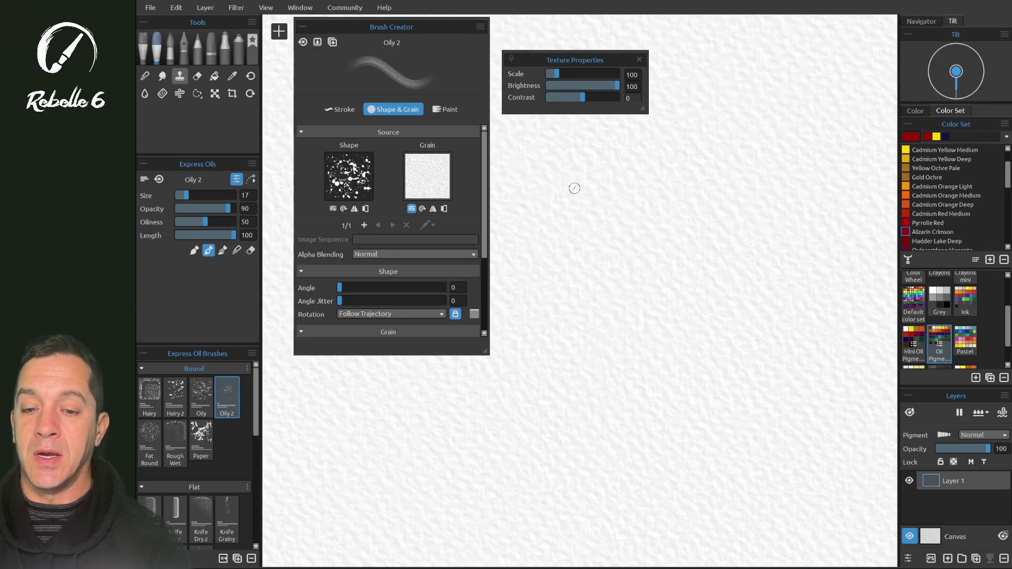
click(440, 254)
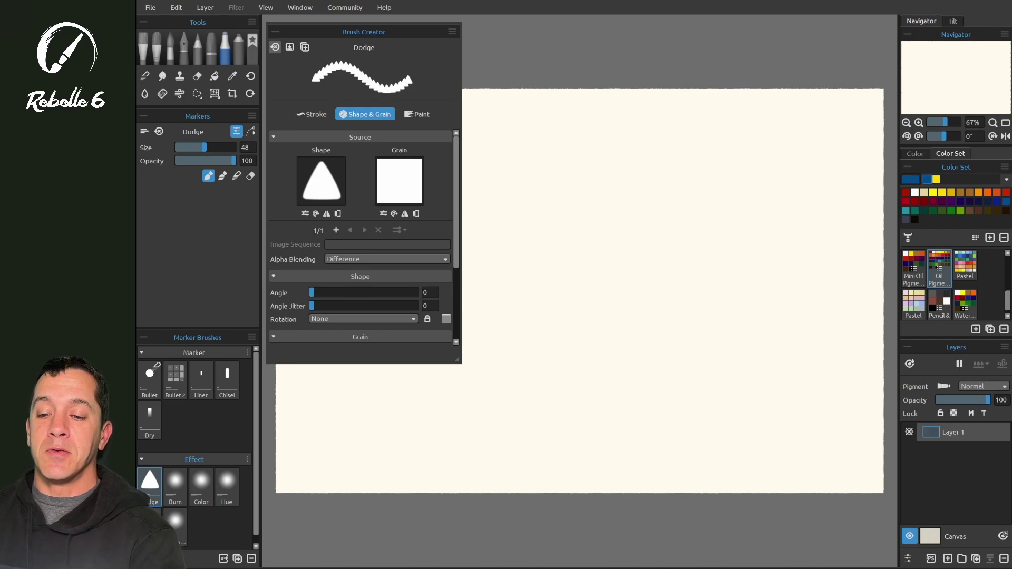
click(434, 261)
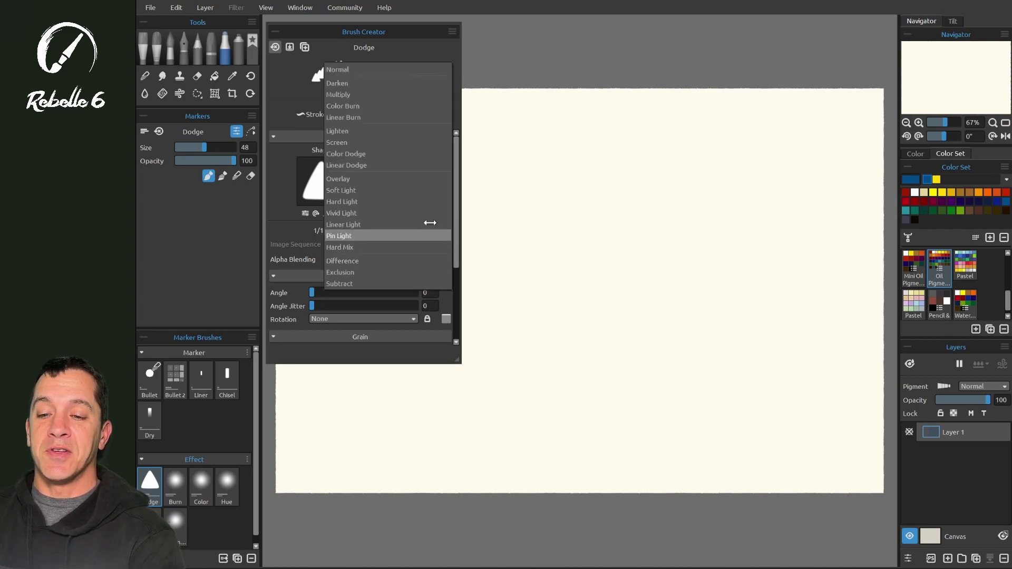
click(410, 70)
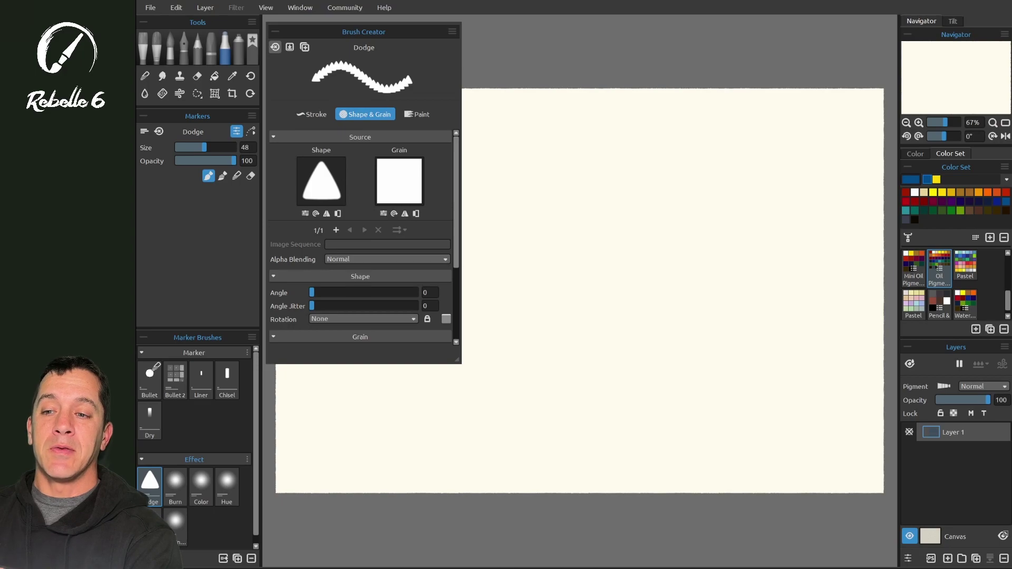
Step: Select the Dodge marker, add a new layer, and paint a row of blue triangle dabs
click(239, 47)
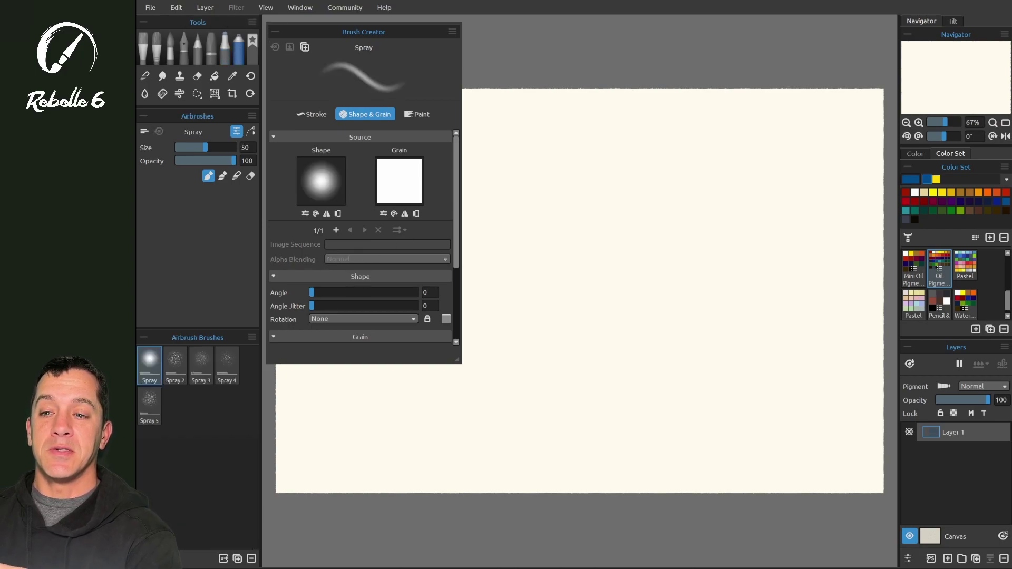
click(225, 46)
click(211, 47)
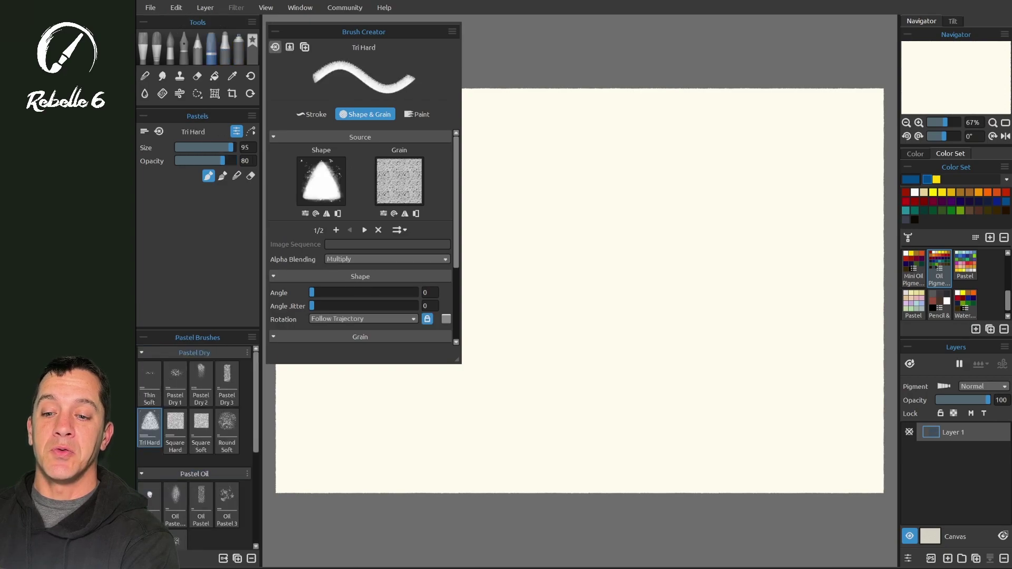
click(226, 47)
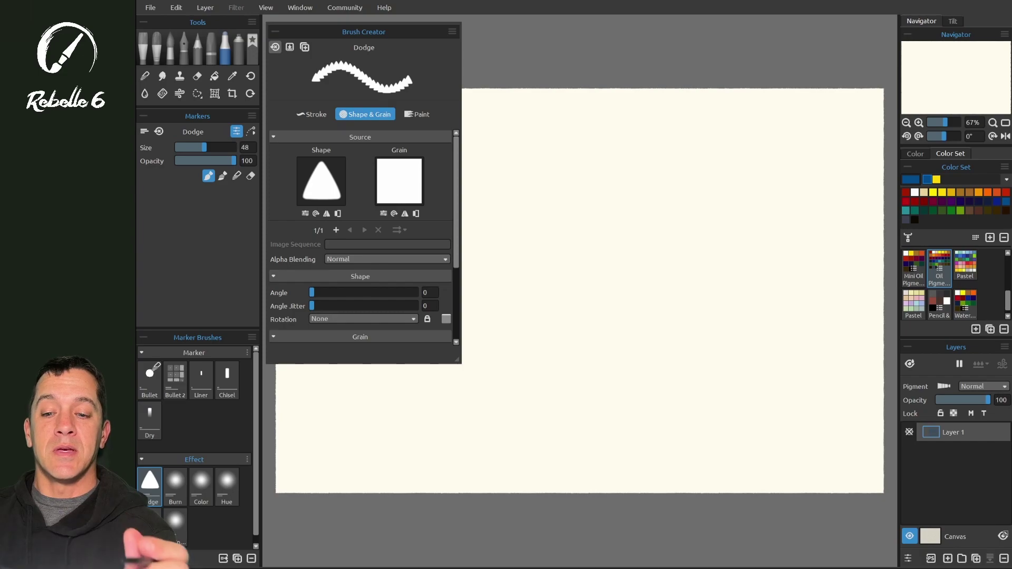
key(ctrl+shift+n)
drag(502, 129, 771, 130)
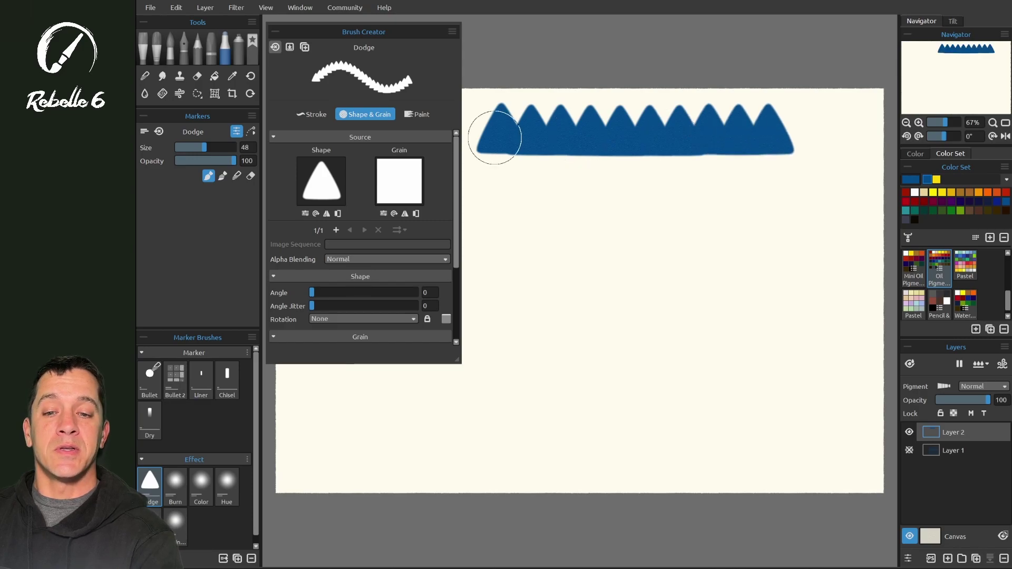
Step: Paint another triangle stroke, then switch blending to Lighten and paint below it
click(313, 114)
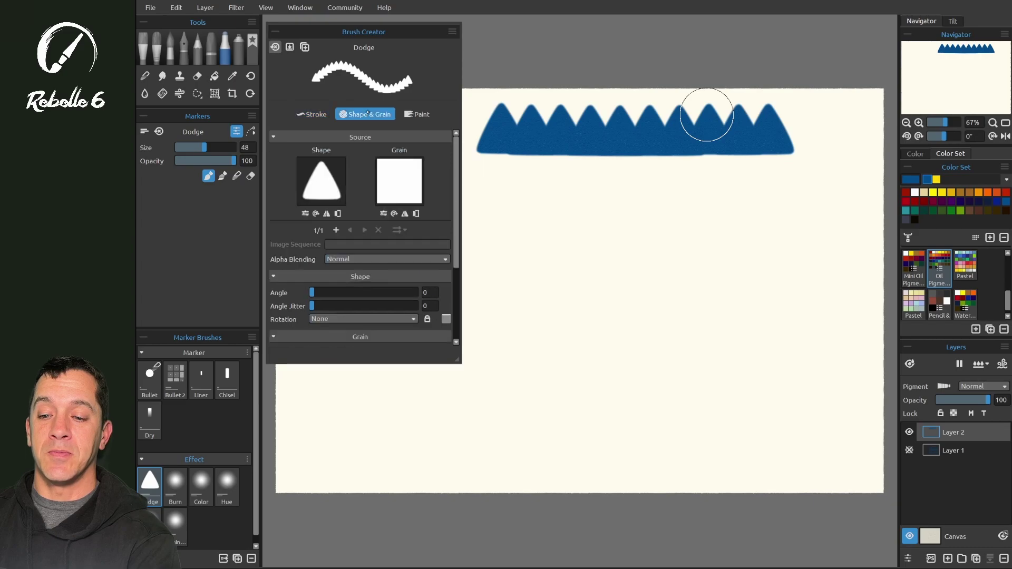
drag(492, 147, 746, 141)
click(388, 259)
click(362, 308)
mouse_move(495, 208)
mouse_down()
mouse_move(630, 188)
mouse_move(767, 201)
mouse_move(680, 158)
mouse_move(553, 203)
mouse_up()
Step: Paint triangle strokes with Linear Dodge, then Difference blending, undoing the last row
click(388, 259)
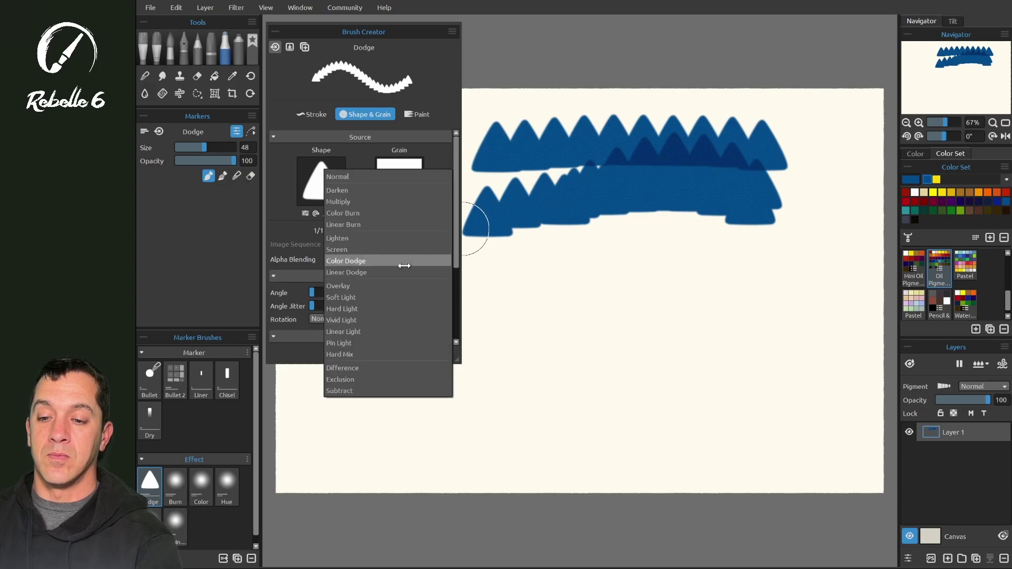
click(395, 260)
mouse_move(491, 241)
mouse_down()
mouse_move(589, 212)
mouse_move(531, 238)
mouse_move(524, 287)
mouse_move(622, 249)
mouse_move(520, 243)
mouse_move(587, 223)
mouse_move(526, 227)
mouse_move(559, 268)
mouse_up()
click(388, 259)
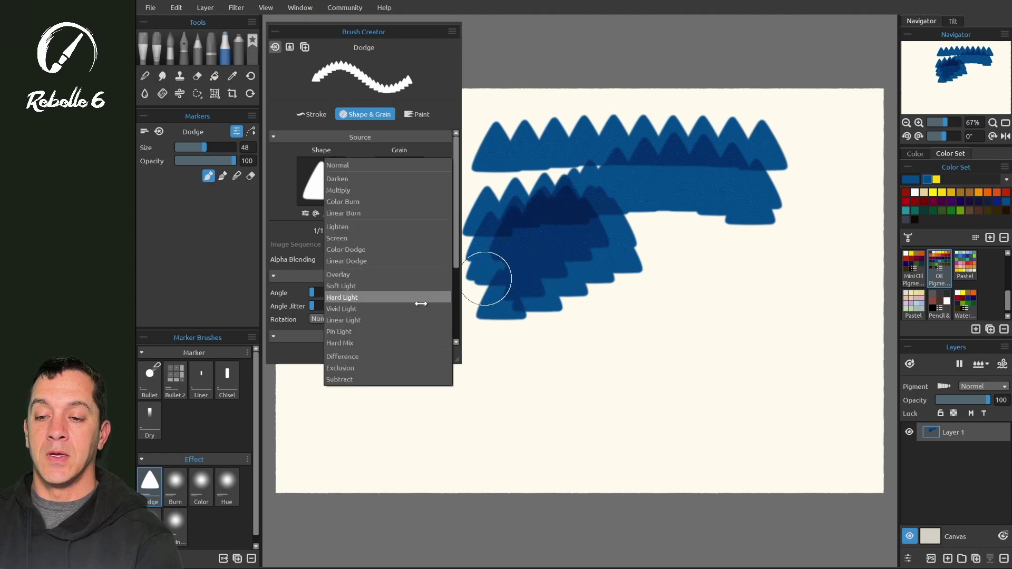
click(387, 243)
mouse_move(489, 281)
mouse_down()
mouse_move(696, 261)
mouse_move(836, 284)
mouse_move(601, 273)
mouse_move(779, 269)
mouse_move(828, 289)
mouse_move(619, 307)
mouse_move(482, 349)
mouse_up()
key(ctrl+z)
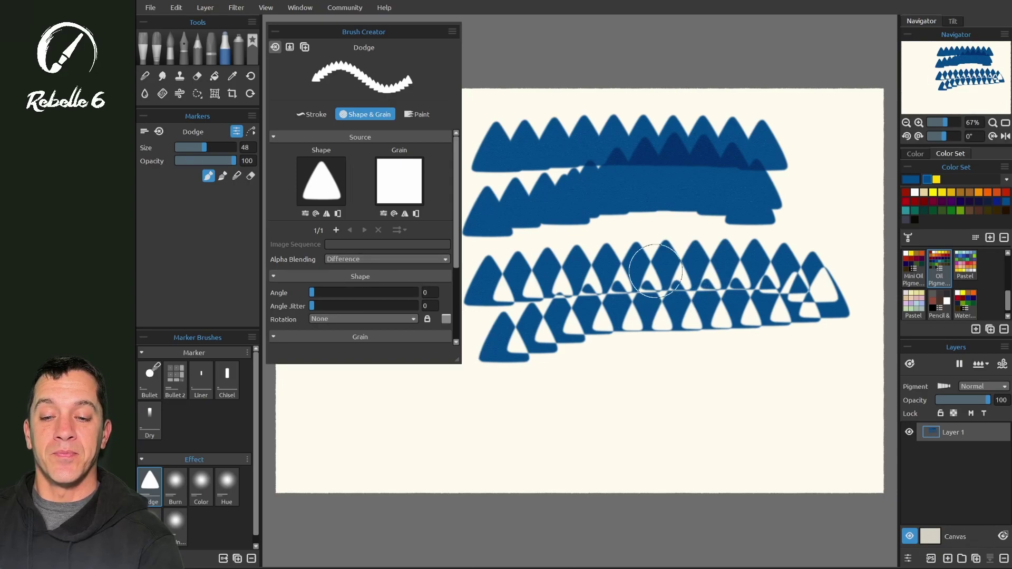
Step: Lower dab spacing, turn off smudging, and paint light- and dark-blue test strokes
click(316, 115)
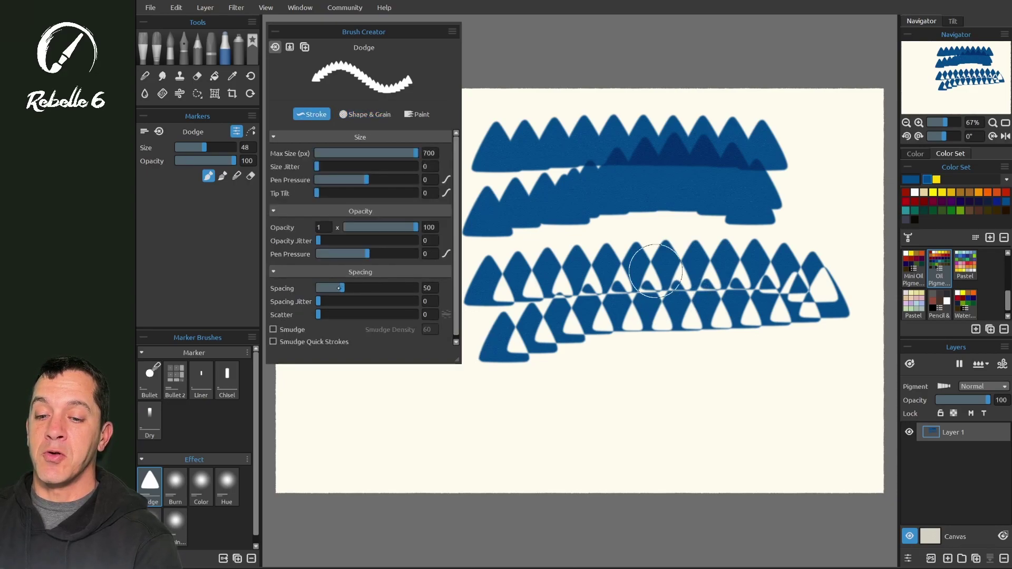
drag(339, 288, 329, 288)
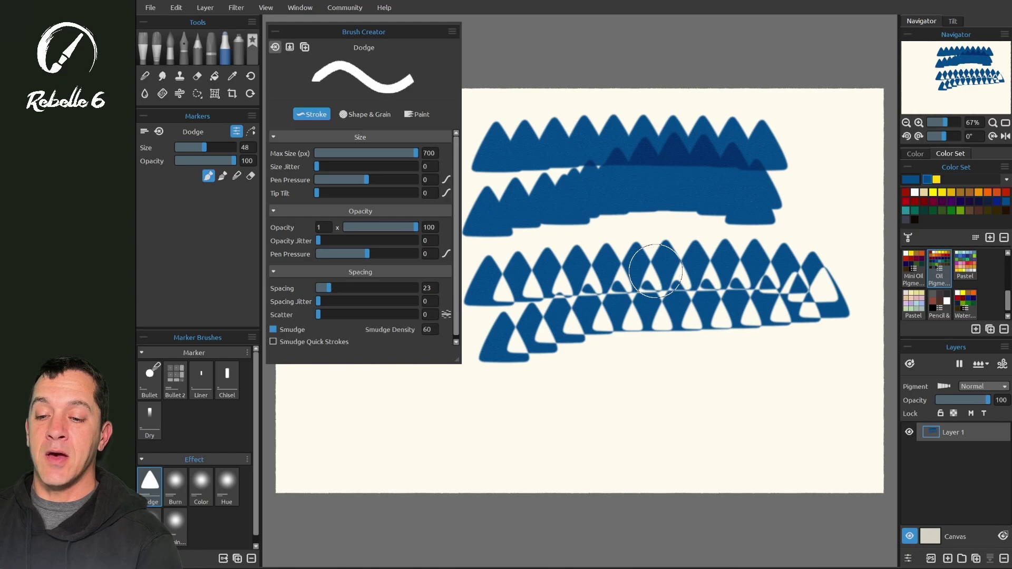
mouse_move(455, 412)
mouse_down()
mouse_move(601, 432)
mouse_move(676, 409)
mouse_up()
click(273, 330)
mouse_move(308, 442)
mouse_down()
mouse_move(452, 429)
mouse_move(508, 452)
mouse_move(610, 407)
mouse_move(763, 393)
mouse_move(831, 300)
mouse_move(798, 205)
mouse_move(807, 100)
mouse_move(684, 198)
mouse_move(598, 288)
mouse_up()
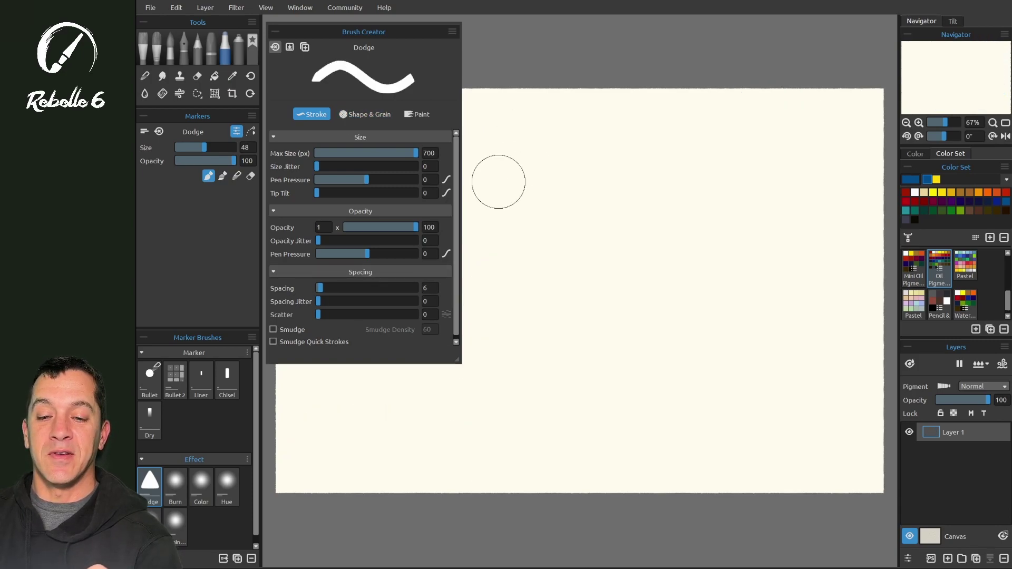
mouse_move(499, 185)
mouse_down()
mouse_move(522, 193)
mouse_move(680, 142)
mouse_move(680, 238)
mouse_move(554, 285)
mouse_move(506, 357)
mouse_move(645, 376)
mouse_move(752, 270)
mouse_move(771, 380)
mouse_move(831, 419)
mouse_move(879, 489)
mouse_up()
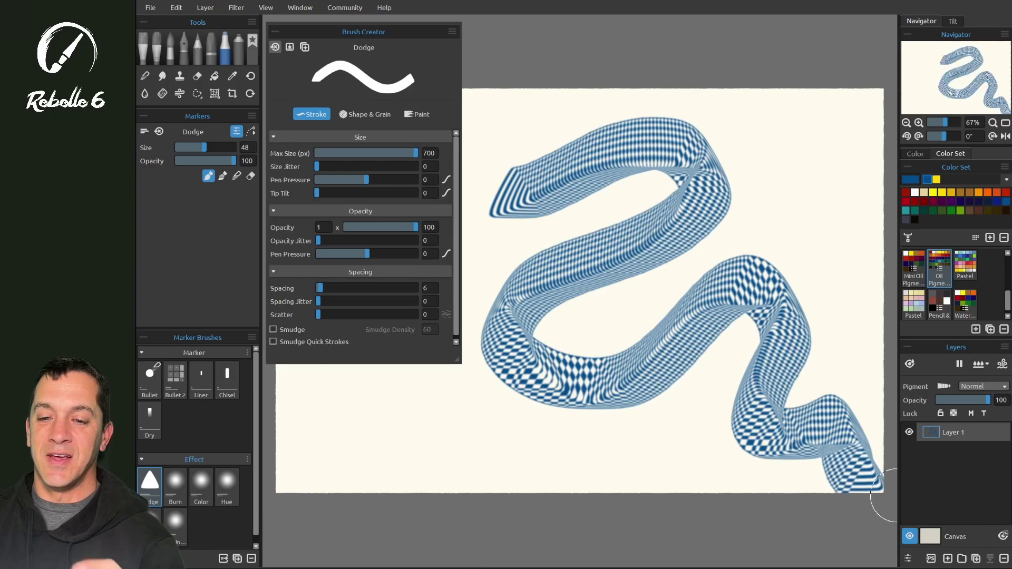
Step: Make brush size follow pen pressure, raise Scatter, and paint scattered ribbon test strokes
drag(373, 179, 401, 181)
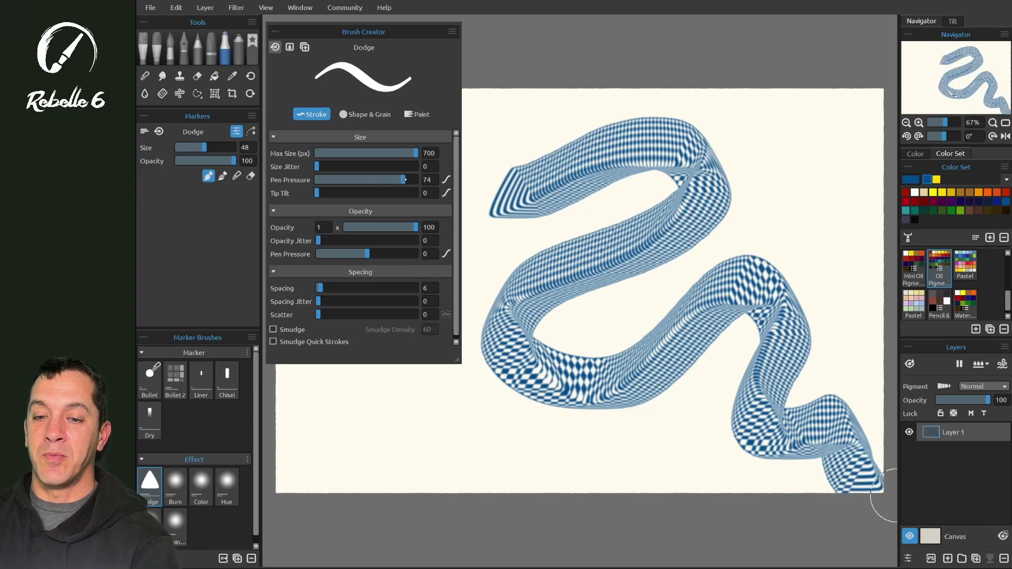
key(Delete)
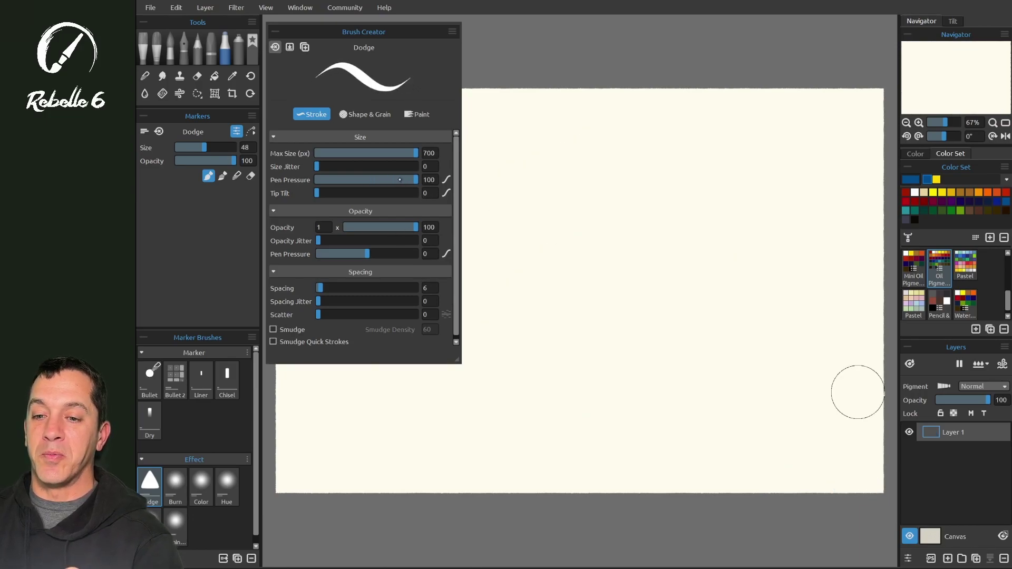
mouse_move(555, 146)
mouse_down()
mouse_move(614, 318)
mouse_move(690, 395)
mouse_up()
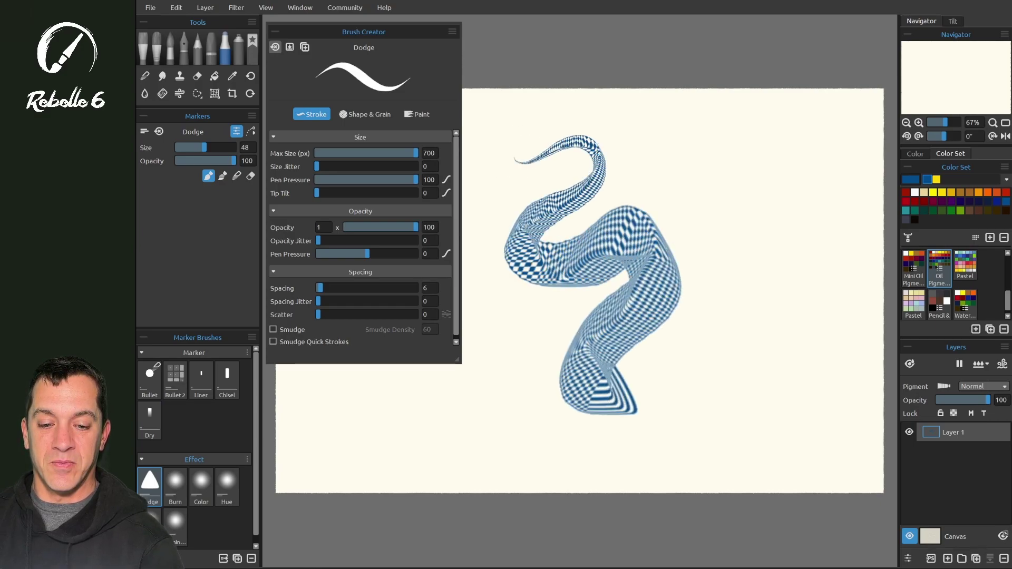
drag(726, 423, 762, 431)
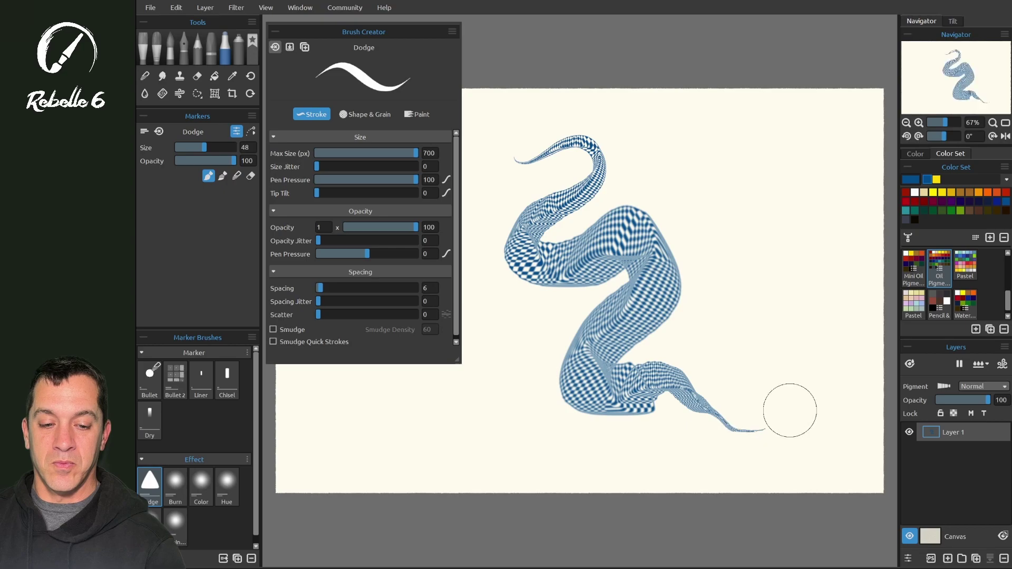
key(ctrl+plus)
key(ctrl+plus)
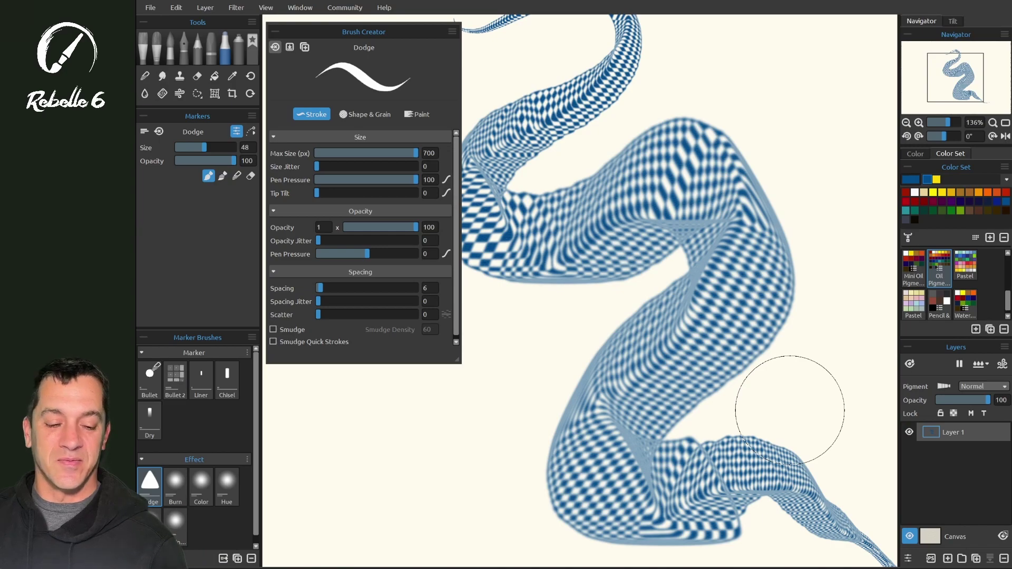
drag(367, 314, 306, 302)
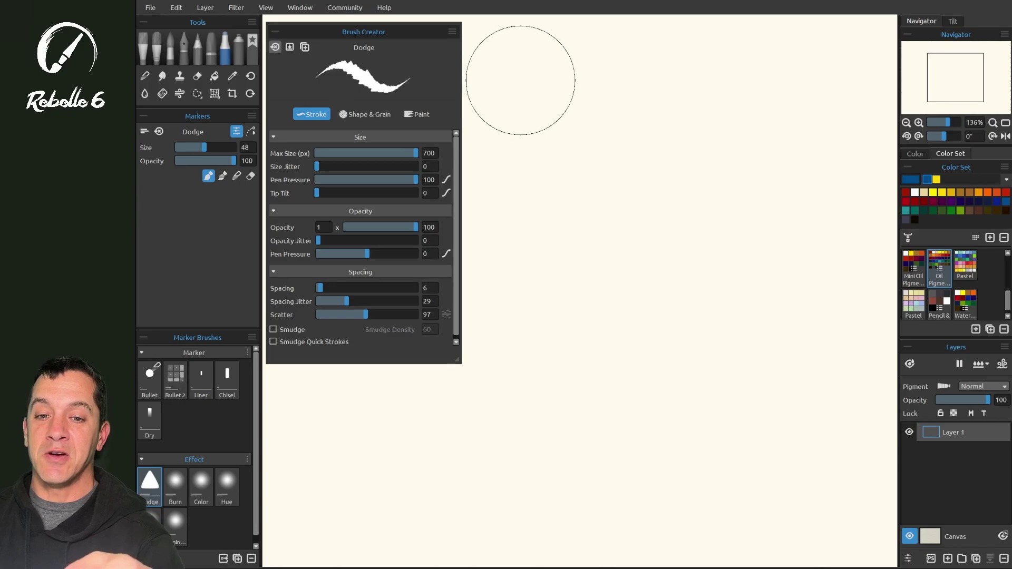
mouse_move(522, 82)
mouse_down()
mouse_move(617, 230)
mouse_move(491, 341)
mouse_move(522, 459)
mouse_move(681, 332)
mouse_move(701, 404)
mouse_up()
mouse_move(689, 481)
mouse_down()
mouse_move(791, 506)
mouse_move(798, 443)
mouse_move(771, 348)
mouse_move(786, 231)
mouse_move(749, 45)
mouse_up()
scroll(750, 45, down, 2)
scroll(749, 45, down, 1)
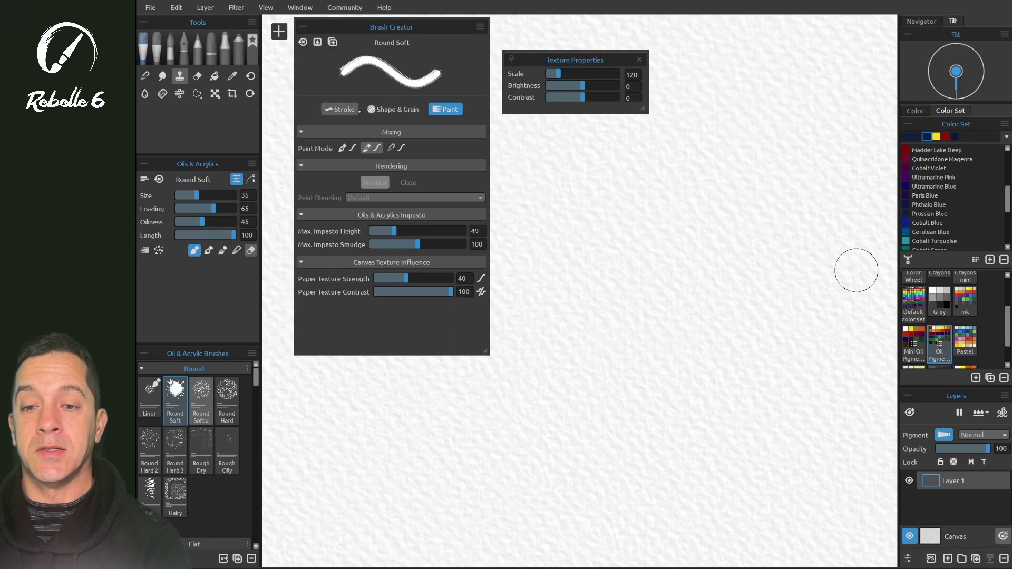
Step: Set the brush shape to a plain circle from the Shape & Grain image library
click(393, 110)
click(349, 176)
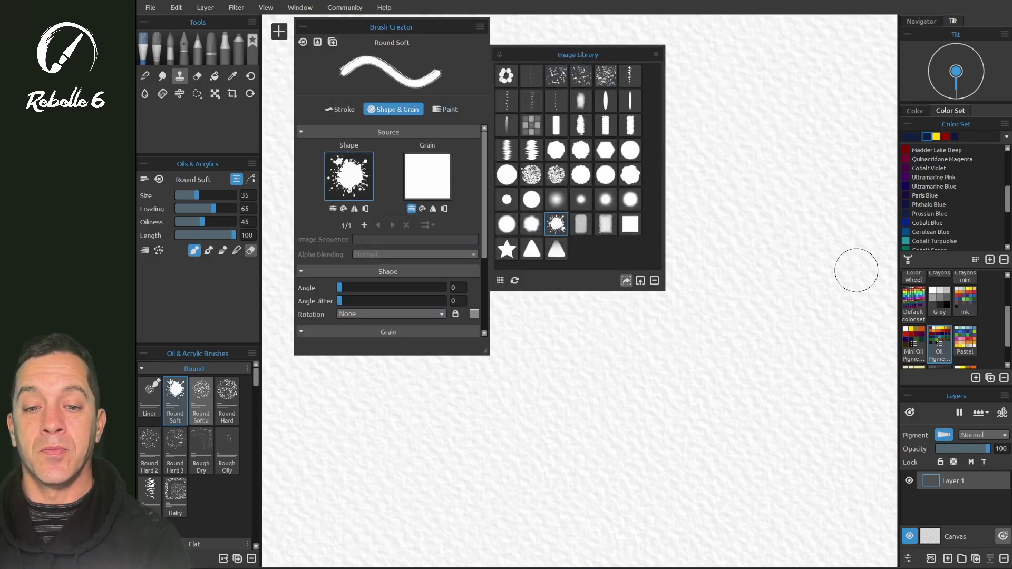
click(632, 150)
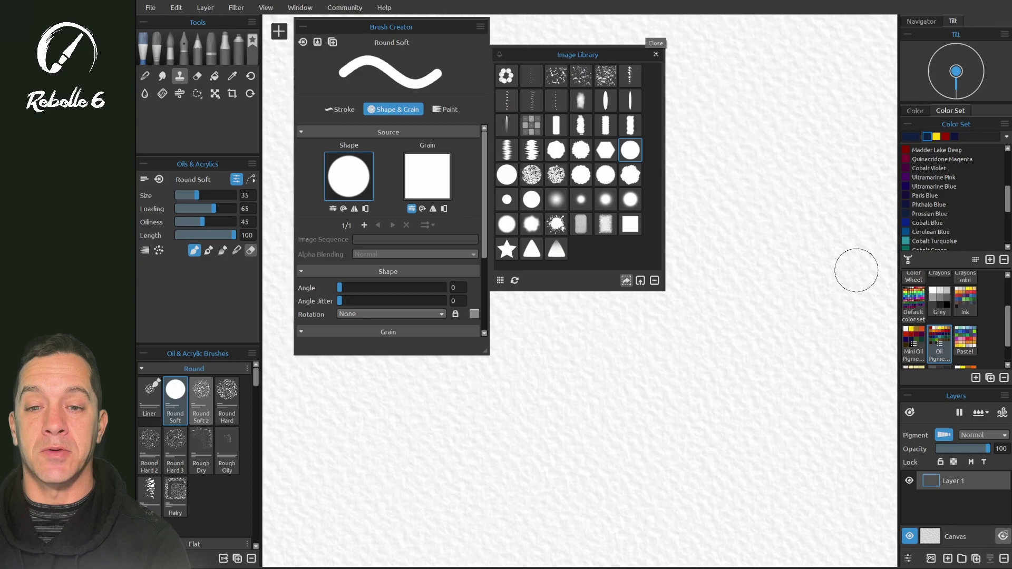
click(655, 54)
Step: Stamp a line of round dark-blue test dabs, then remove them
drag(528, 227, 672, 187)
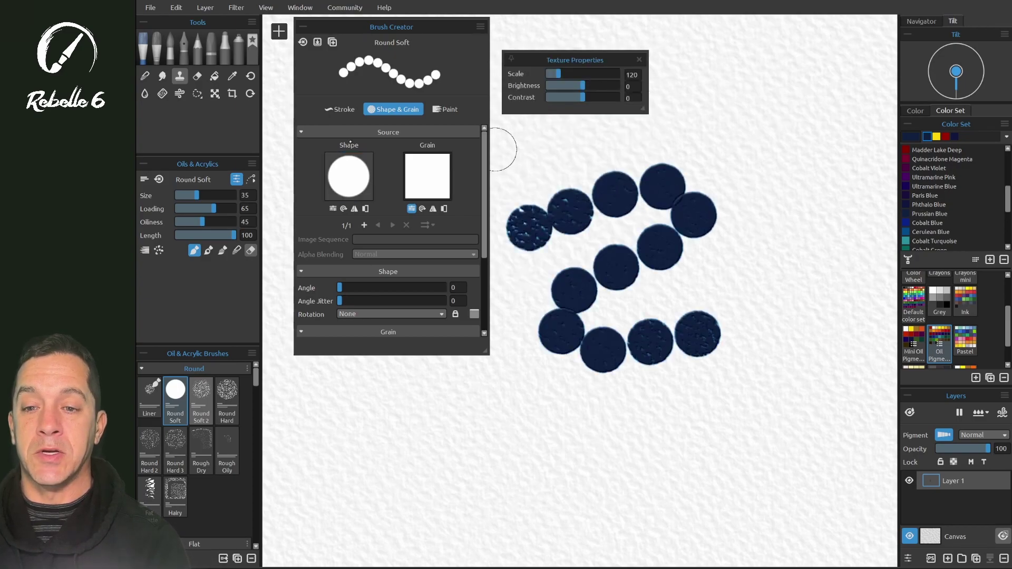
click(340, 109)
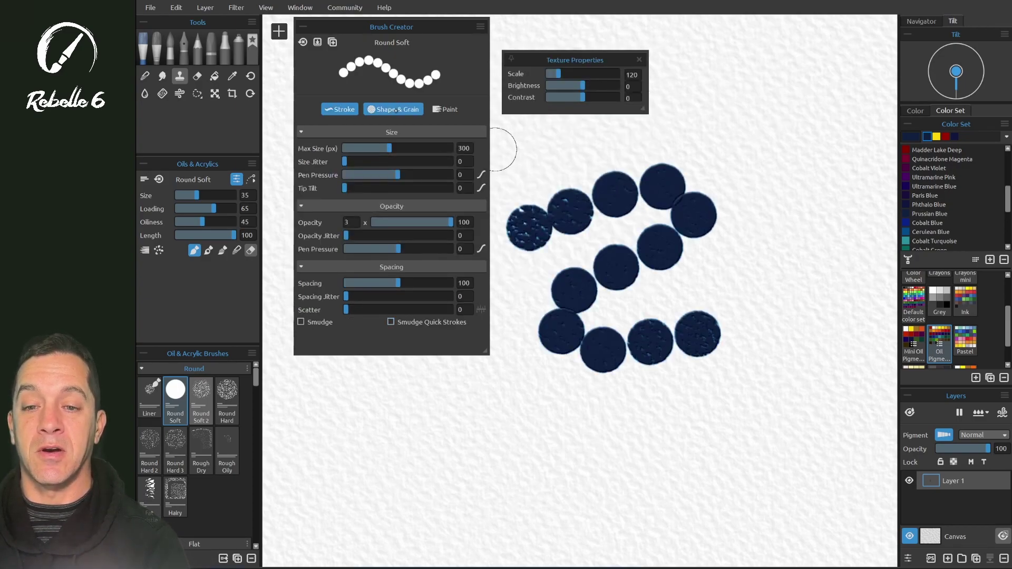
click(396, 109)
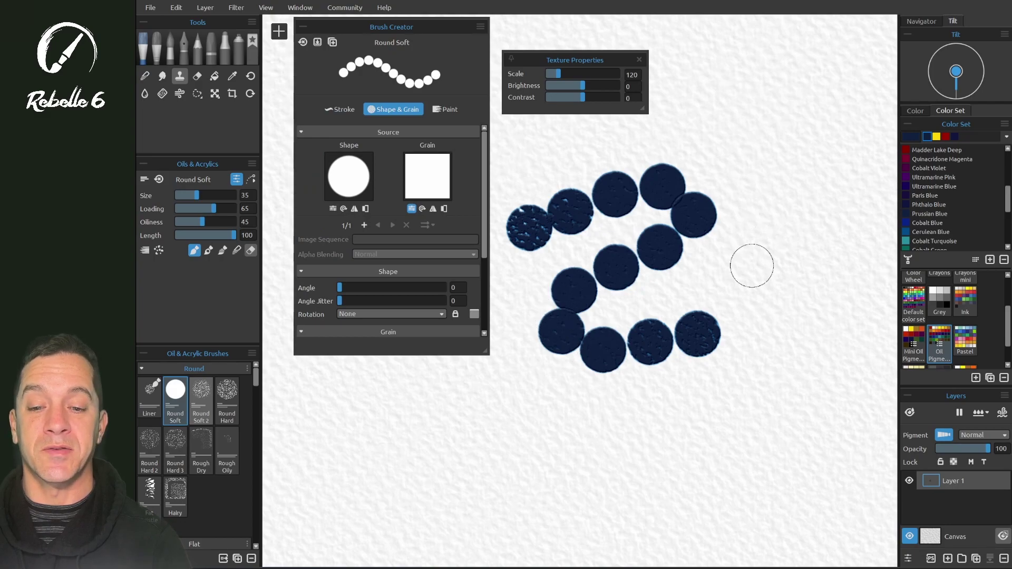
key(Delete)
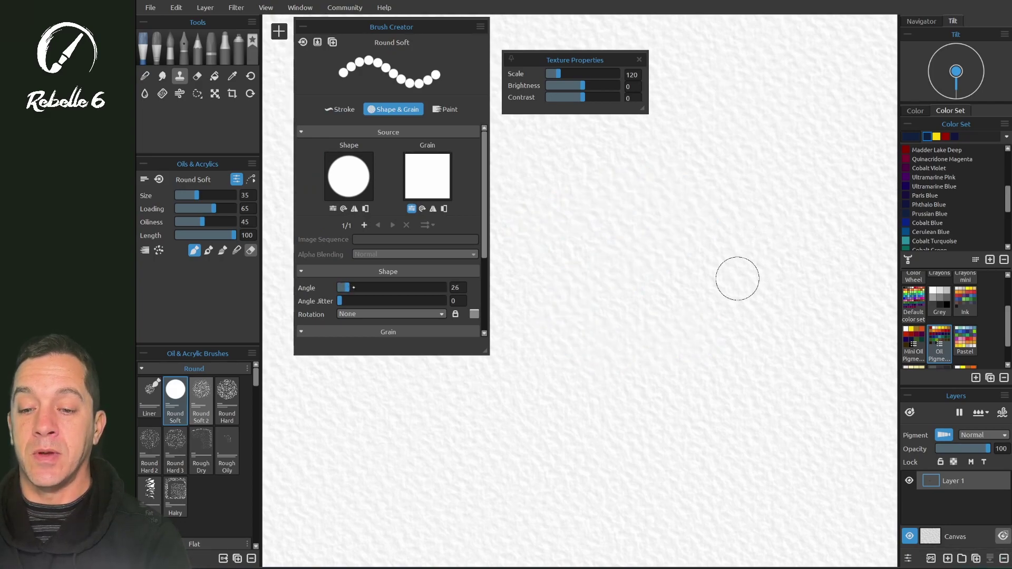
Step: Switch the brush shape to the bristle image and stamp a first row of dabs
click(349, 176)
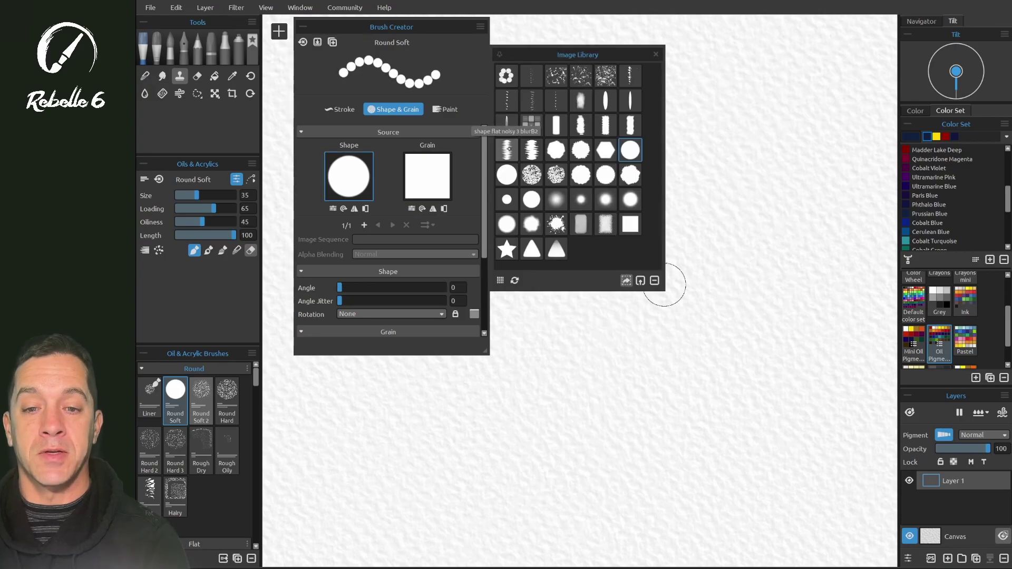
click(506, 150)
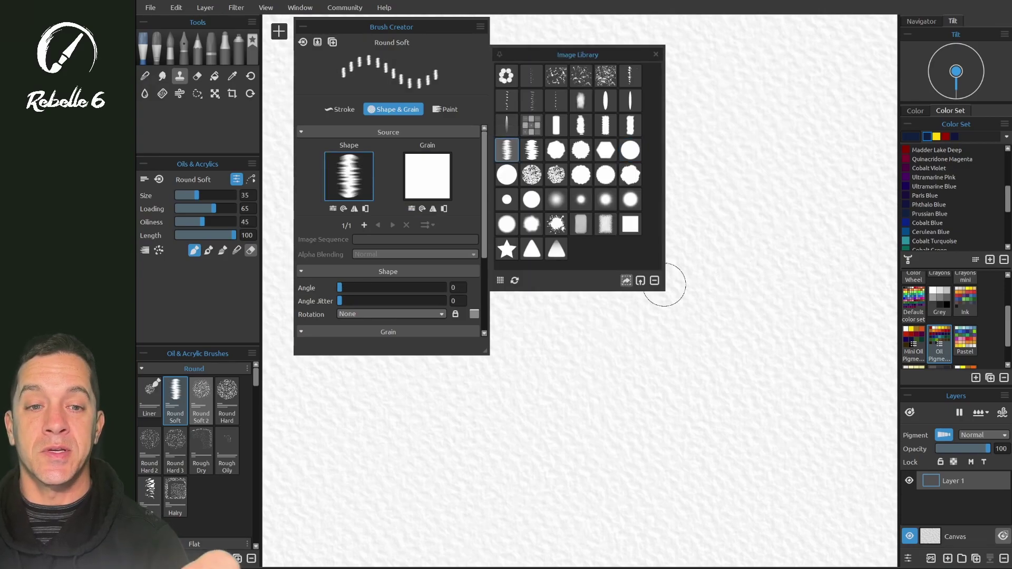
click(654, 280)
drag(531, 210, 532, 247)
click(580, 225)
click(627, 226)
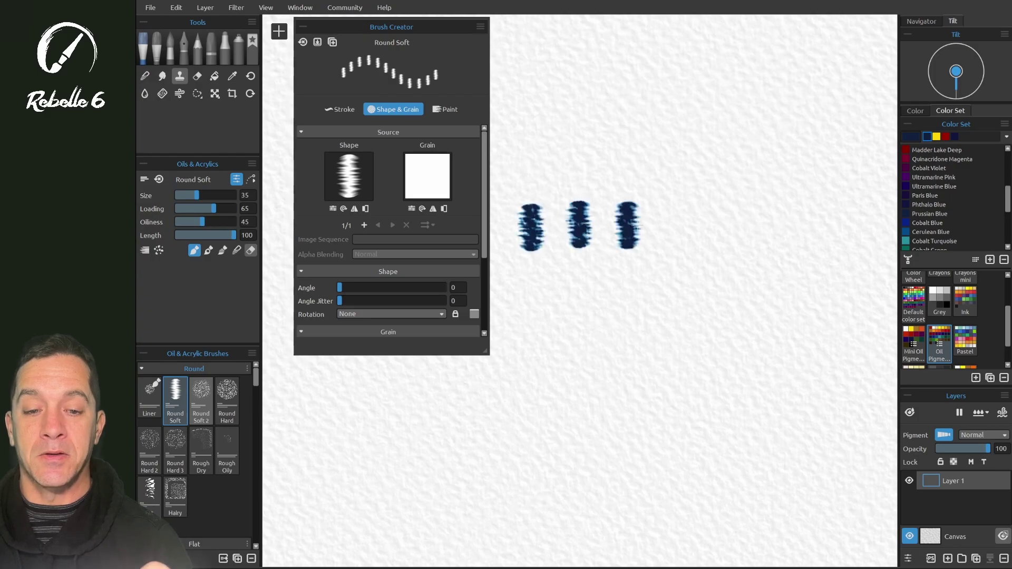
click(675, 229)
click(723, 228)
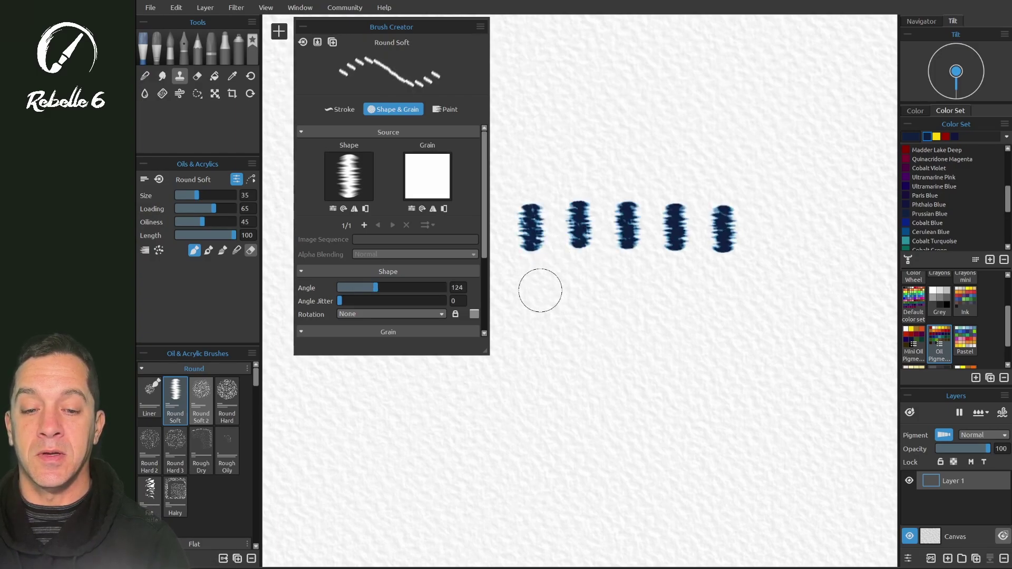
Step: Stamp second and third rows of angled bristle dabs
click(539, 293)
click(587, 295)
click(635, 294)
click(682, 292)
click(732, 296)
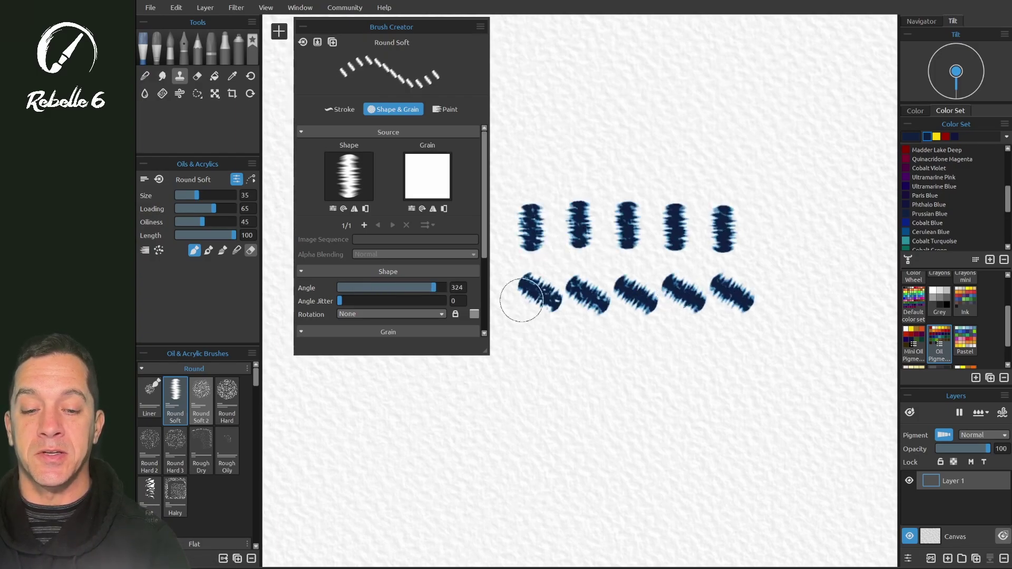
click(582, 350)
click(629, 355)
click(676, 357)
click(724, 358)
Step: Turn the shape nearly upright and stamp a fourth row of upright dabs
drag(434, 288, 445, 288)
click(520, 431)
click(569, 431)
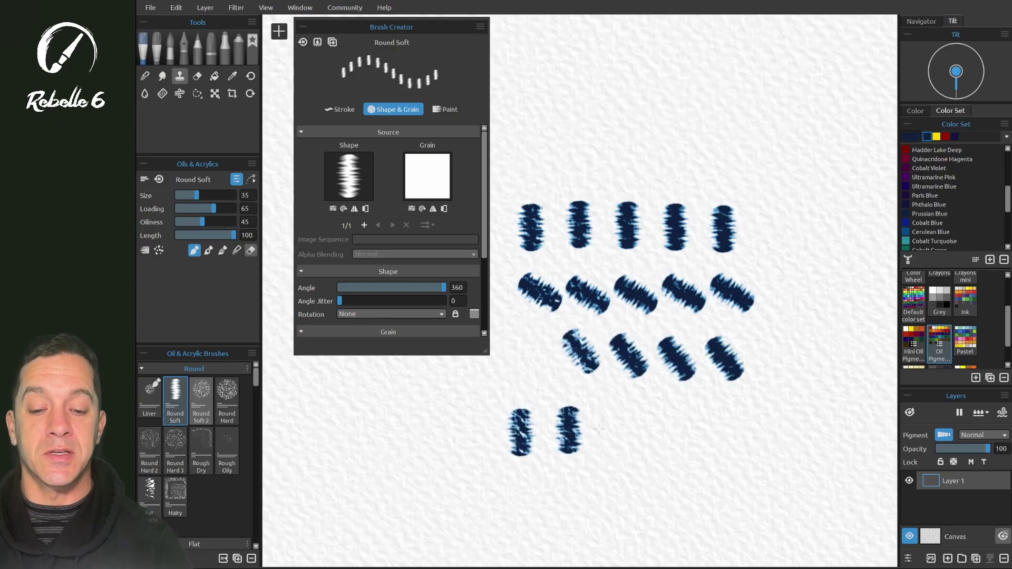
click(617, 431)
click(664, 430)
click(713, 430)
Step: Paint a long stroke at about 85° shape angle, then arcs of dabs at 0°
drag(445, 287, 363, 288)
drag(501, 486, 807, 473)
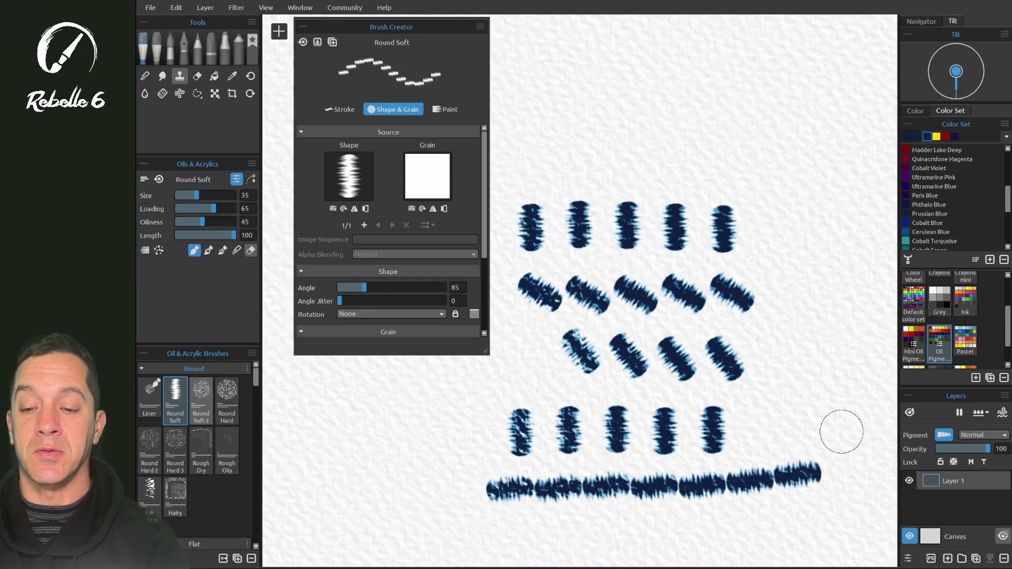
drag(362, 287, 340, 288)
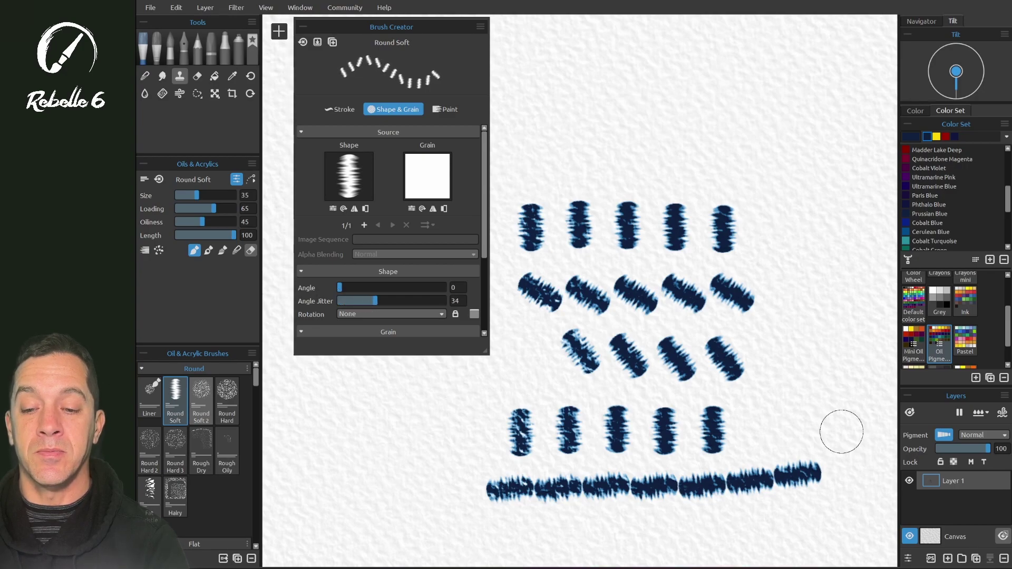
click(535, 151)
click(579, 146)
click(623, 128)
click(672, 125)
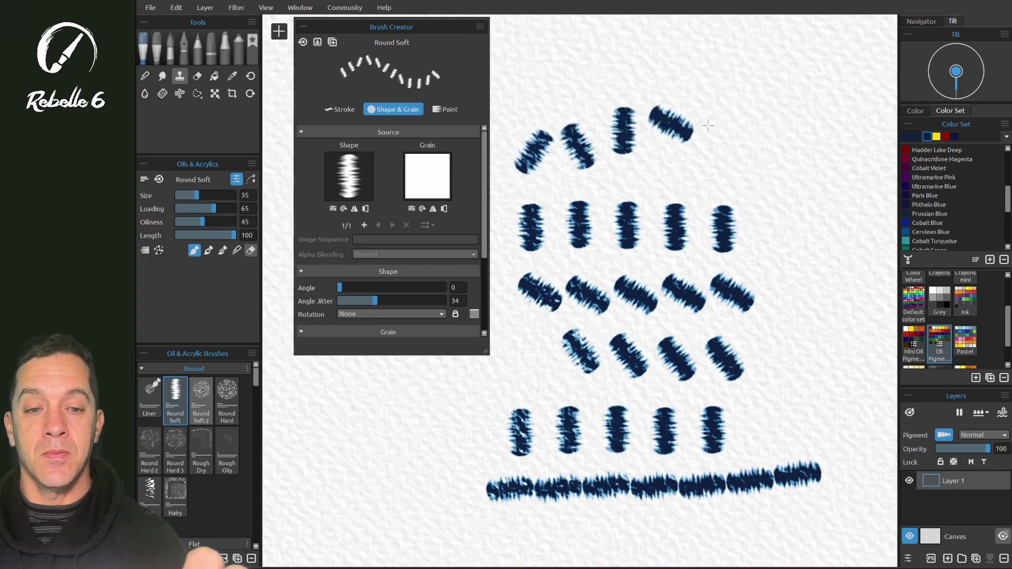
mouse_move(714, 127)
mouse_down()
mouse_move(800, 159)
mouse_move(826, 225)
mouse_move(804, 387)
mouse_move(779, 431)
mouse_move(757, 381)
mouse_move(771, 225)
mouse_move(664, 176)
mouse_move(630, 184)
mouse_up()
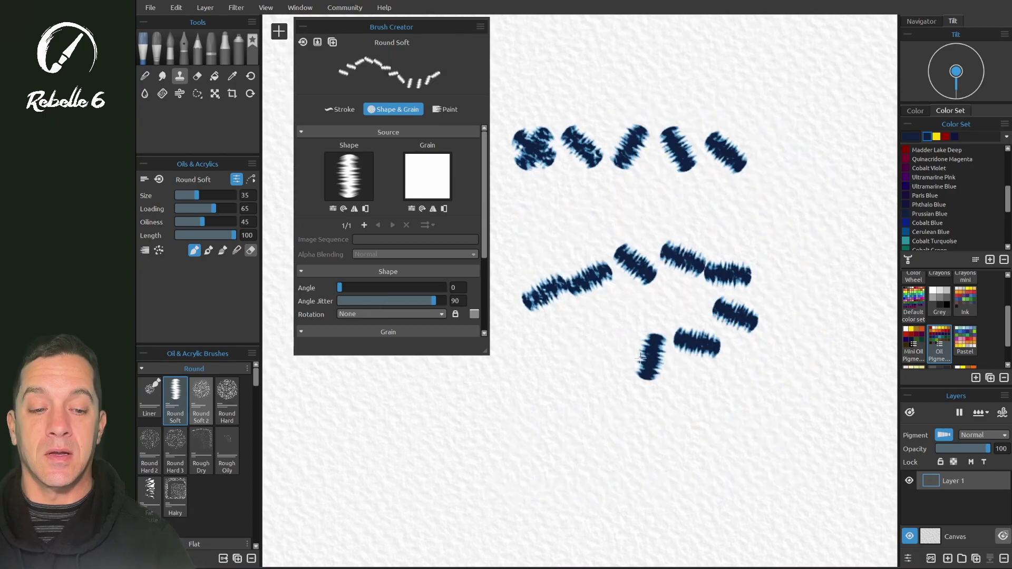
mouse_move(697, 344)
mouse_down()
mouse_move(561, 388)
mouse_move(656, 408)
mouse_move(808, 409)
mouse_move(826, 247)
mouse_move(707, 206)
mouse_up()
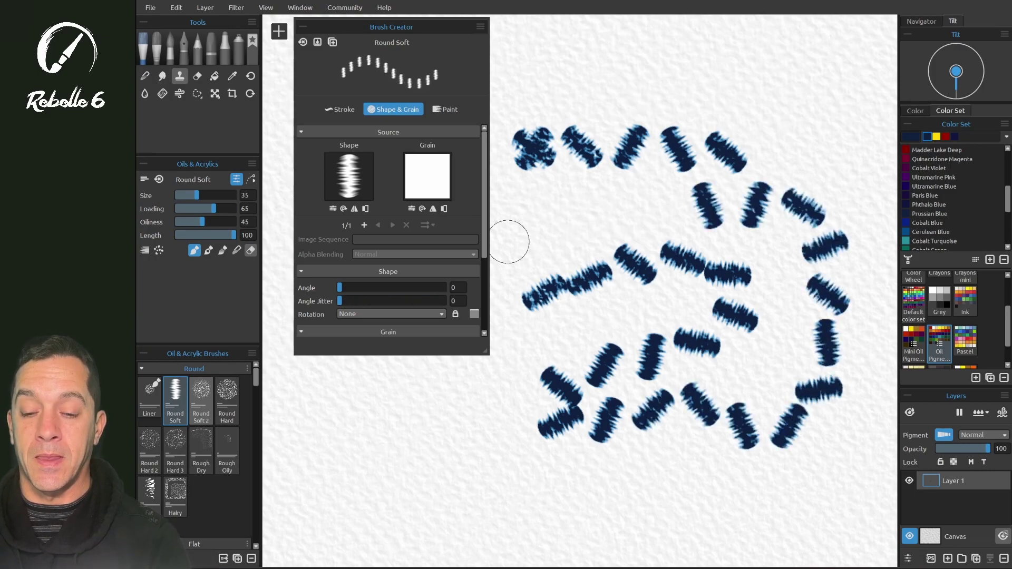
Step: Set Rotation to Follow Trajectory with Force Rotation Mode, then test and undo an arc stroke
click(404, 314)
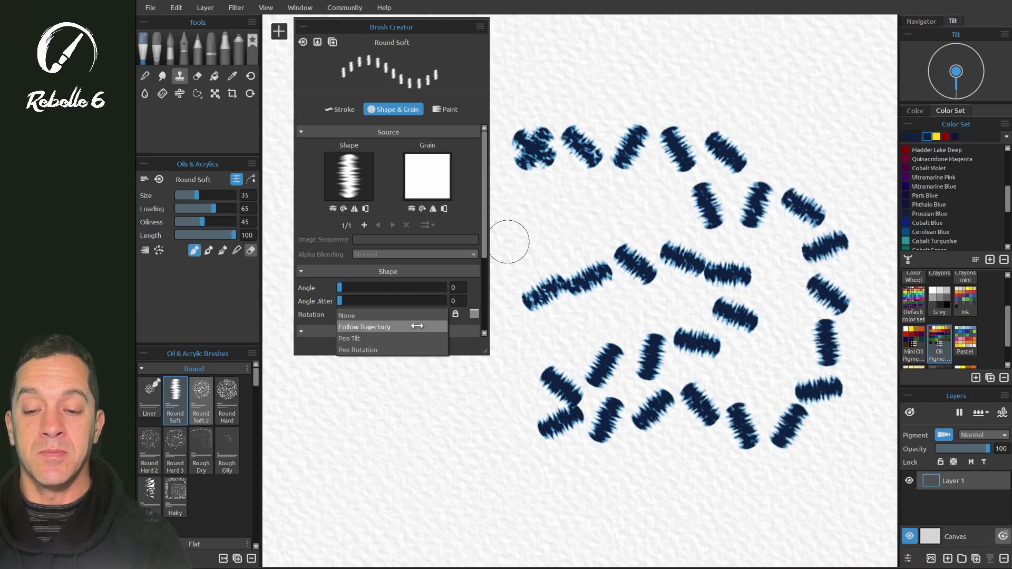
click(389, 327)
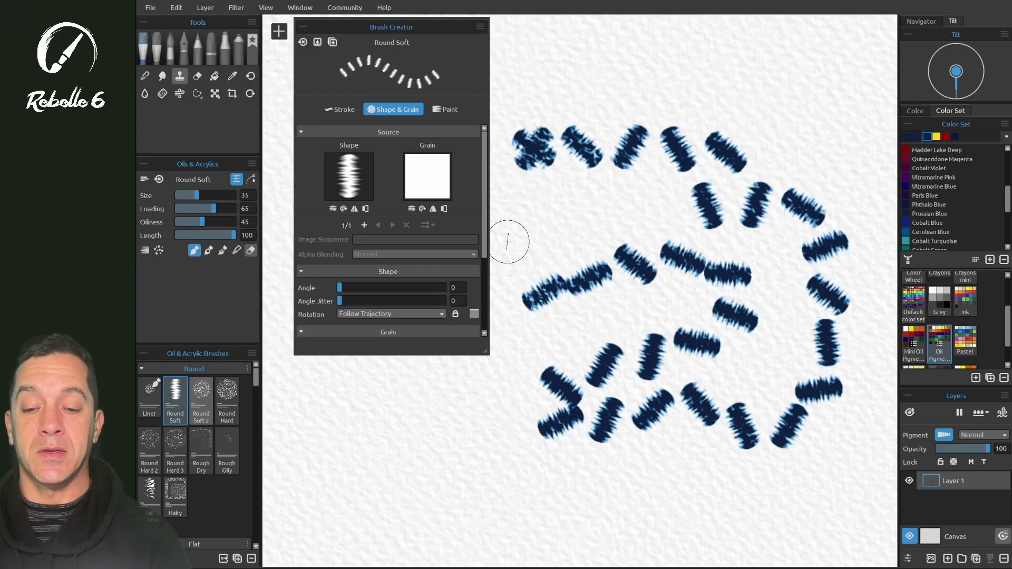
key(Delete)
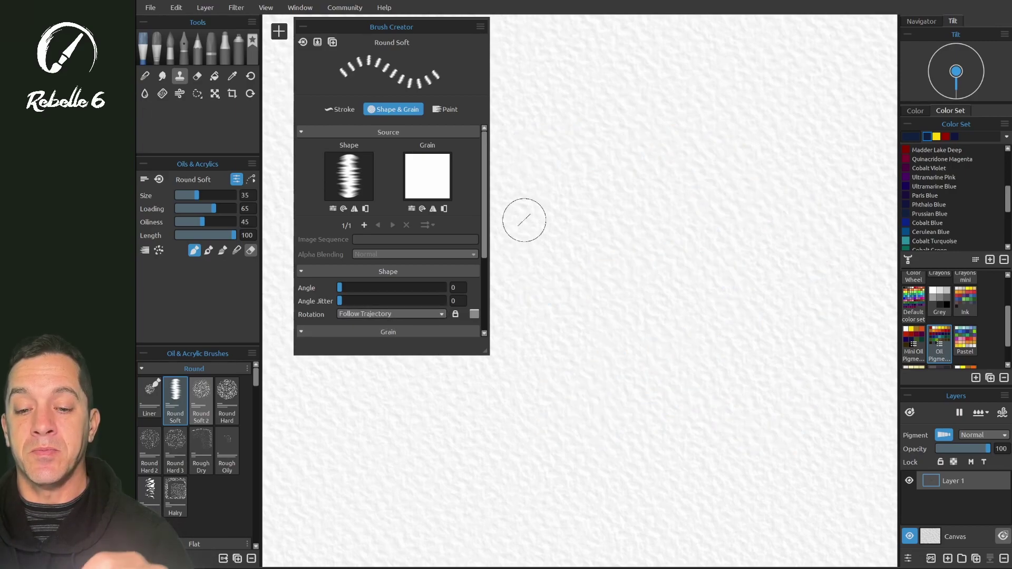
click(455, 315)
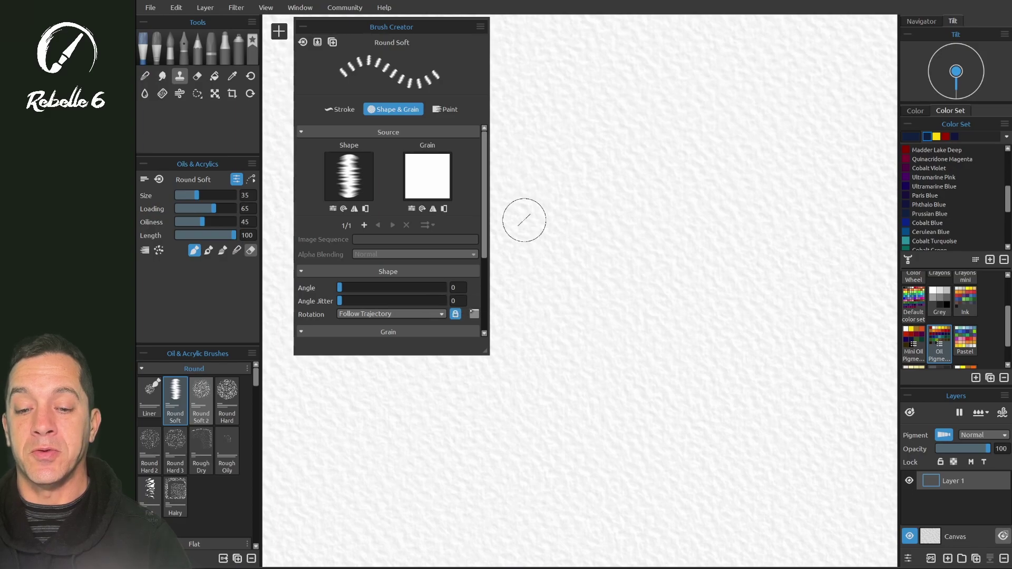
mouse_move(534, 180)
mouse_down()
mouse_move(742, 205)
mouse_move(690, 472)
mouse_move(568, 208)
mouse_move(831, 400)
mouse_move(798, 527)
mouse_move(564, 528)
mouse_move(419, 503)
mouse_move(413, 371)
mouse_up()
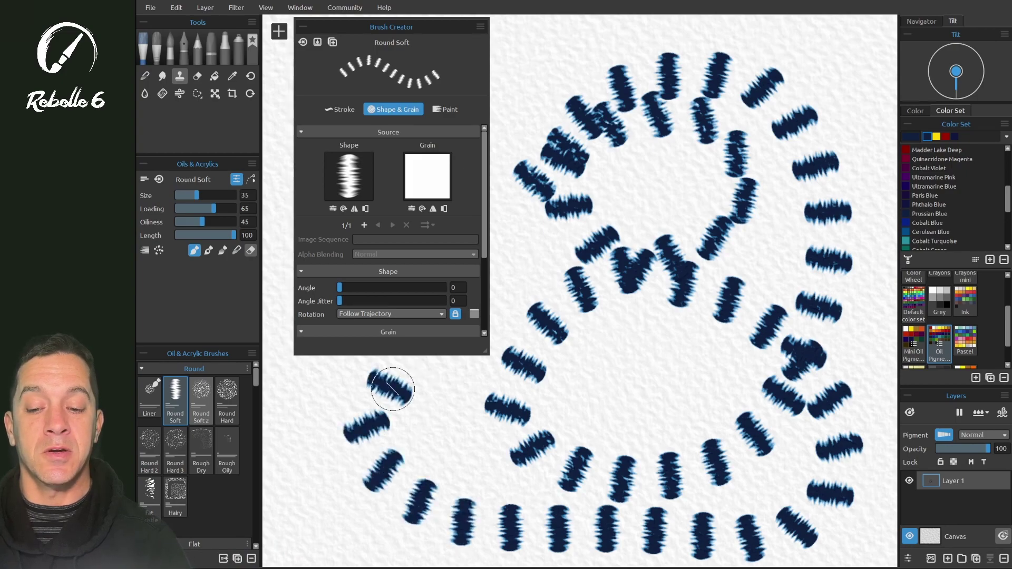
key(ctrl+z)
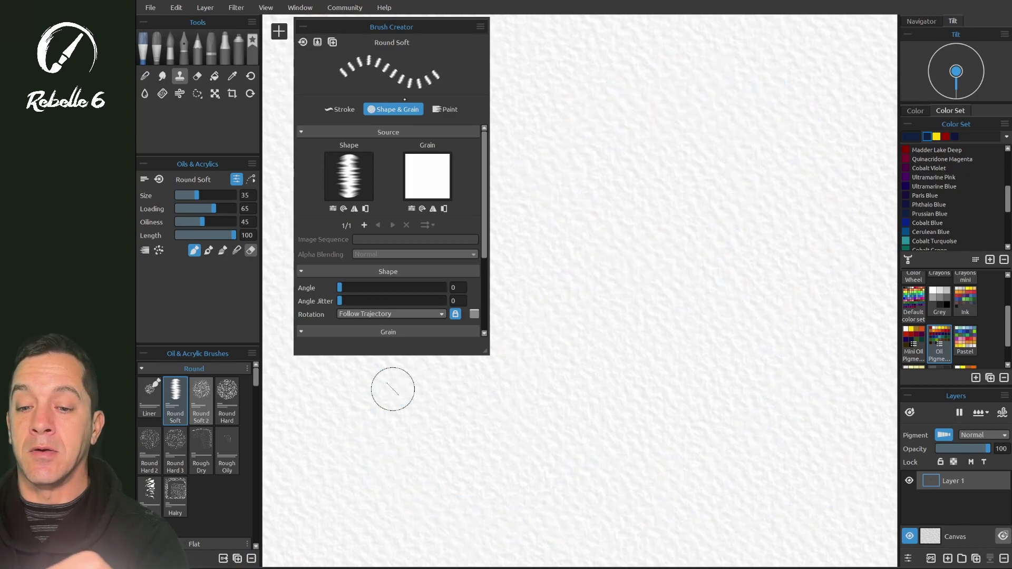
Step: Rotate the shape angle to 88°, paint a test stroke, and clear the canvas
drag(340, 287, 362, 287)
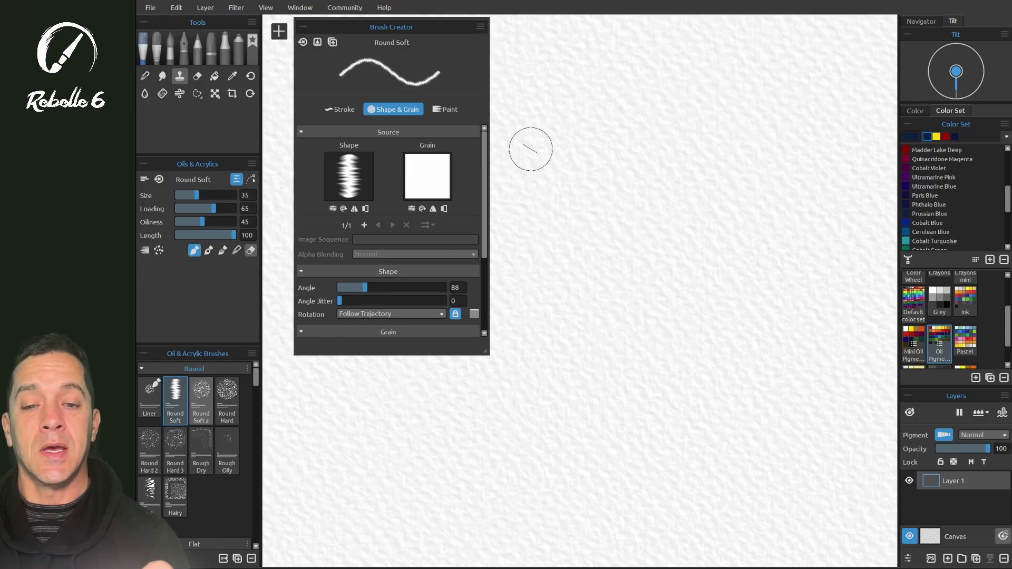
mouse_move(508, 181)
mouse_down()
mouse_move(550, 182)
mouse_move(735, 129)
mouse_move(808, 244)
mouse_move(746, 361)
mouse_move(548, 364)
mouse_move(361, 399)
mouse_move(407, 506)
mouse_move(601, 506)
mouse_move(785, 442)
mouse_move(847, 230)
mouse_move(735, 71)
mouse_move(557, 103)
mouse_move(519, 229)
mouse_move(585, 317)
mouse_move(704, 427)
mouse_move(649, 514)
mouse_move(419, 542)
mouse_move(309, 378)
mouse_move(510, 443)
mouse_move(692, 442)
mouse_move(689, 181)
mouse_move(711, 48)
mouse_move(779, 110)
mouse_up()
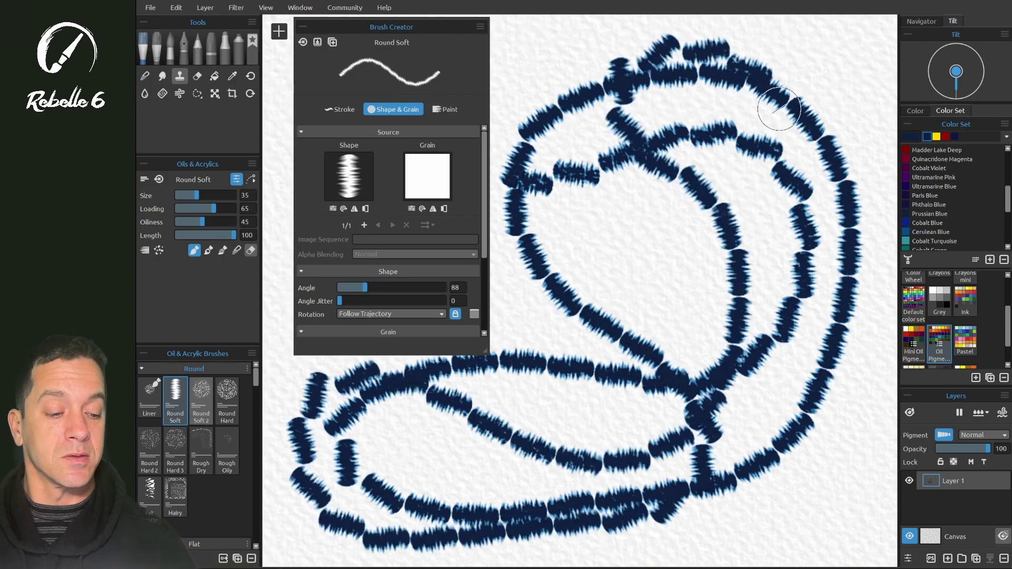
key(Delete)
click(392, 314)
Step: Switch rotation to Pen Tilt and paint three tilt-controlled bristle strokes
click(371, 332)
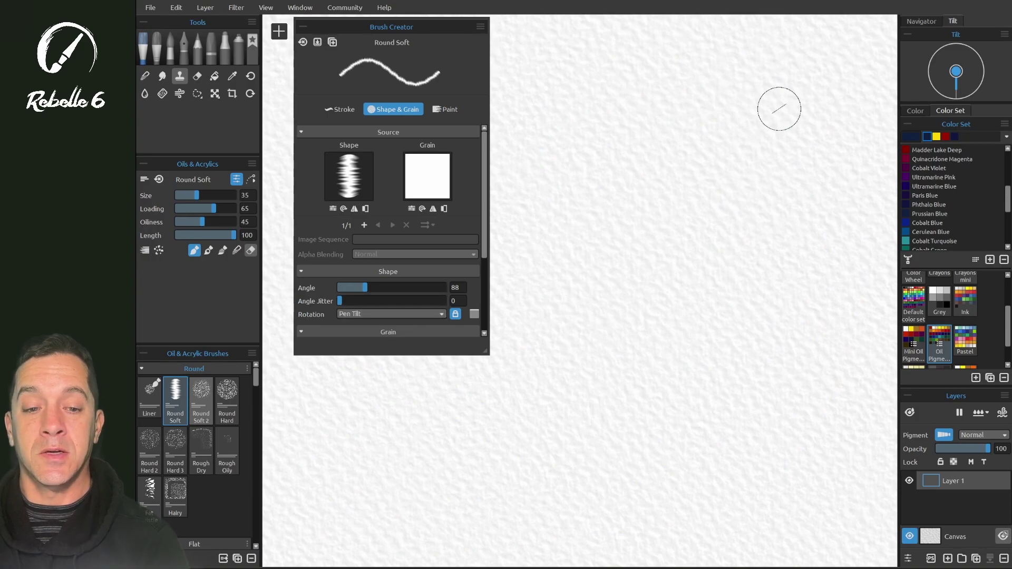
mouse_move(630, 163)
mouse_down()
mouse_move(543, 305)
mouse_move(701, 369)
mouse_move(823, 150)
mouse_move(598, 56)
mouse_up()
mouse_move(646, 218)
mouse_down()
mouse_move(648, 249)
mouse_move(672, 288)
mouse_move(736, 300)
mouse_up()
mouse_move(554, 463)
mouse_down()
mouse_move(573, 387)
mouse_move(682, 410)
mouse_up()
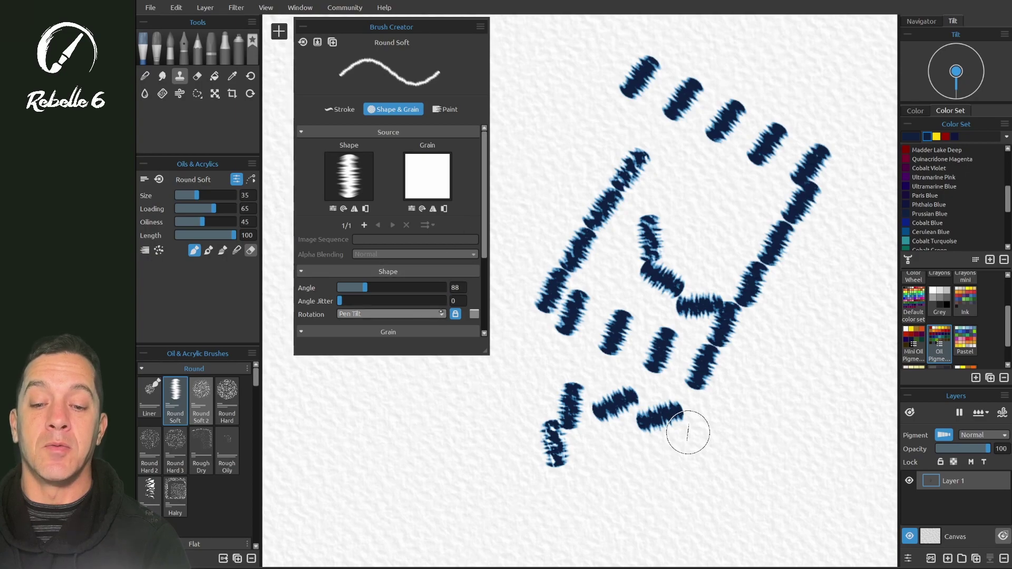
scroll(391, 314, down, 3)
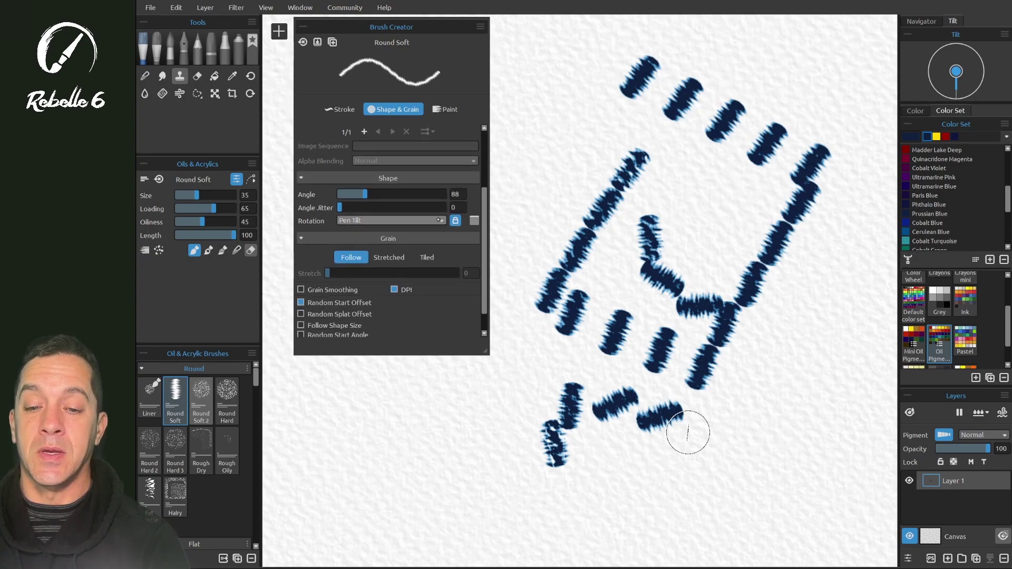
scroll(399, 248, up, 1)
Step: Paint two short tilt strokes near the top and confirm Pen Tilt in the Rotation list
click(400, 250)
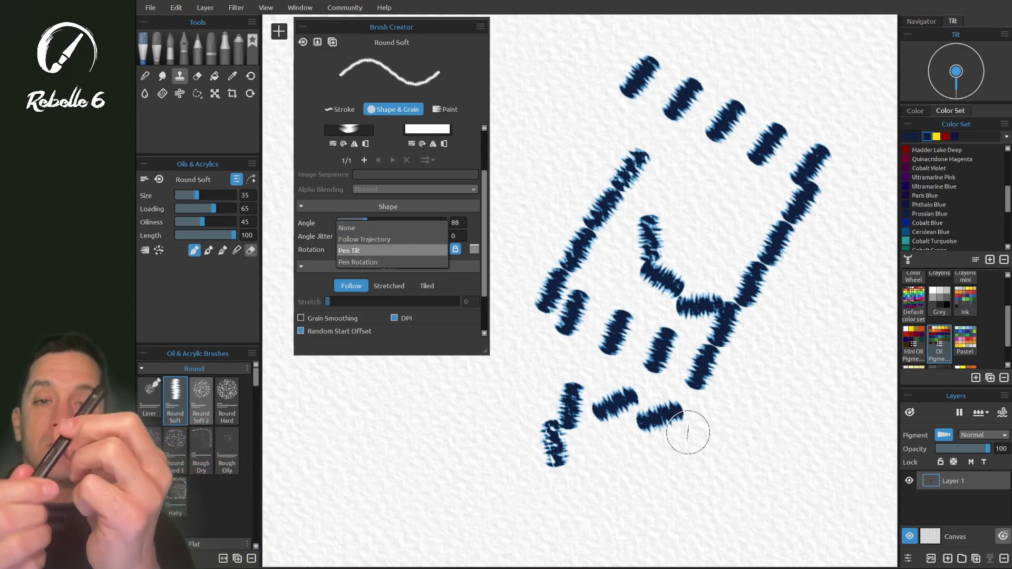
drag(568, 115, 572, 158)
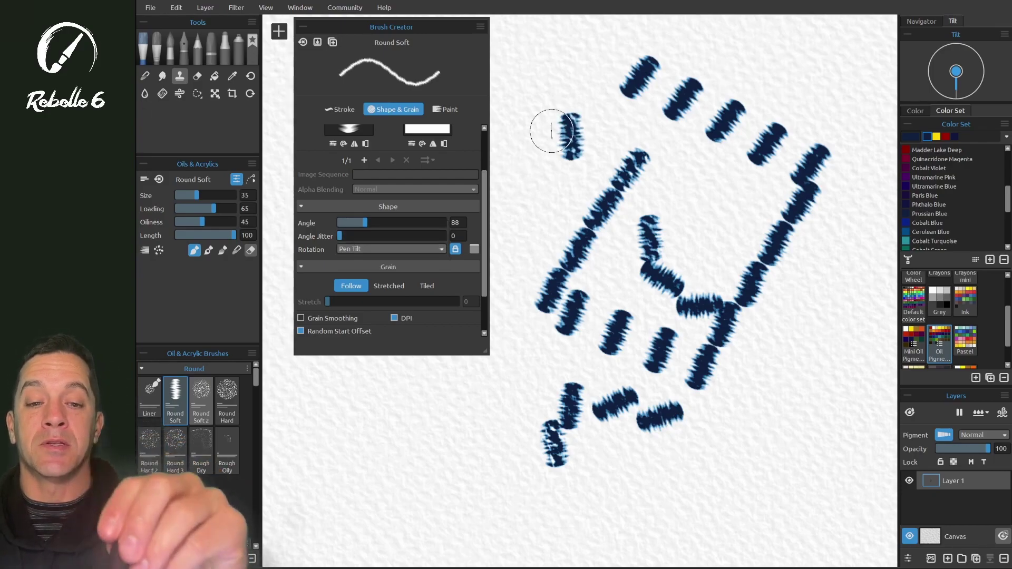
drag(554, 102, 568, 146)
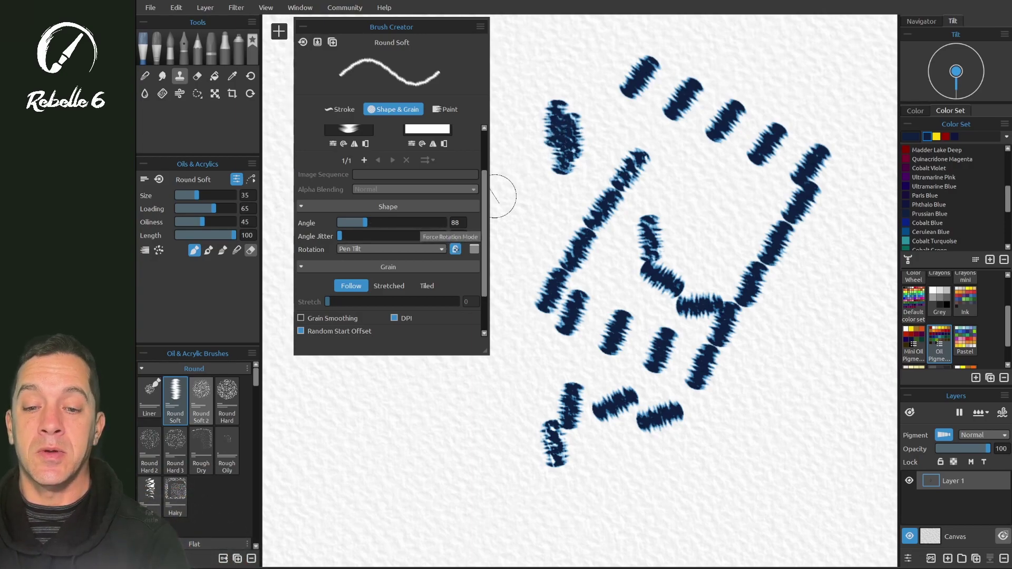
key(alt+e)
key(Escape)
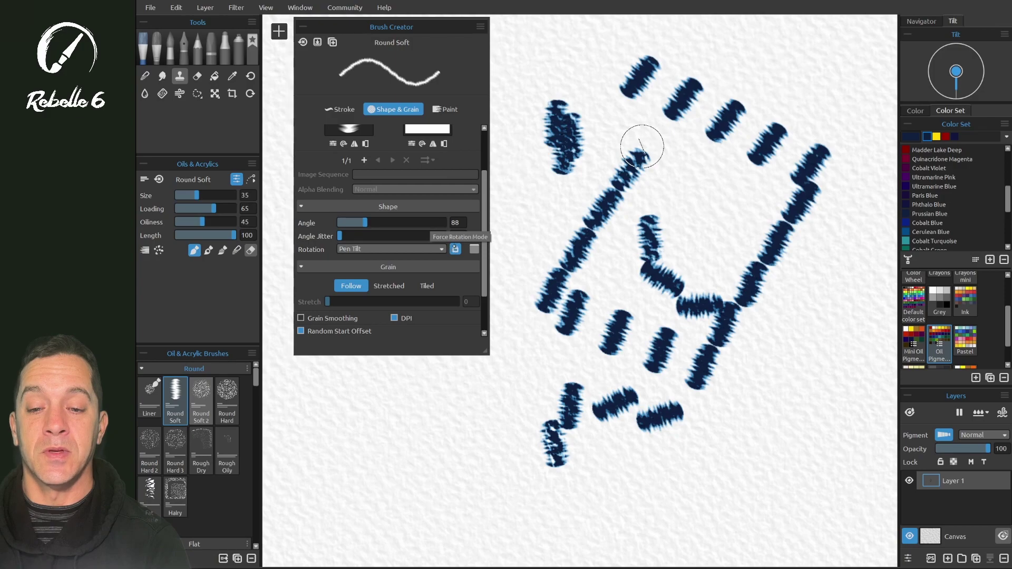
click(389, 249)
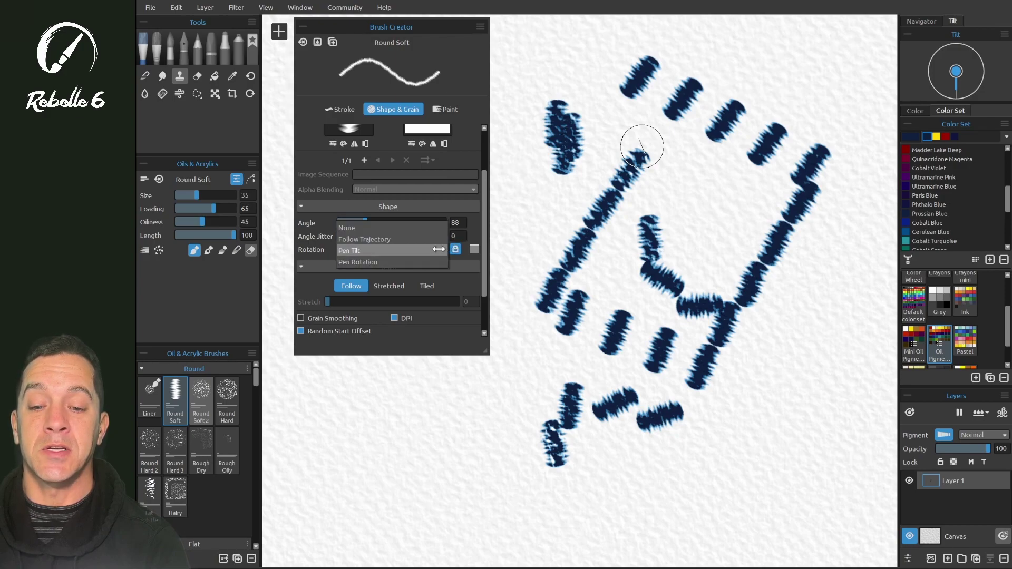
click(390, 249)
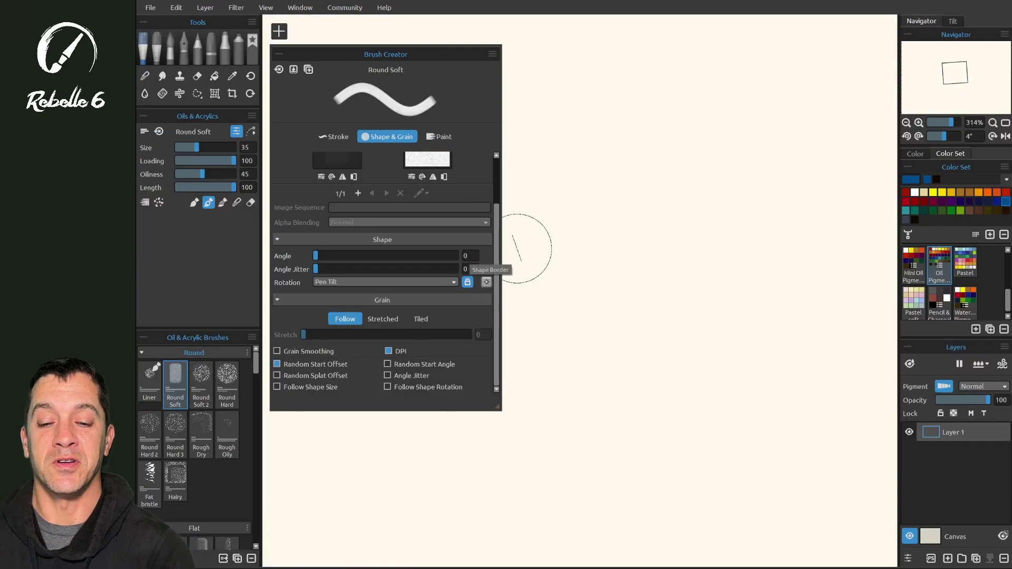
Step: Enable Shape Border, choose the small round dot as start image, and set Start to about 100
click(485, 282)
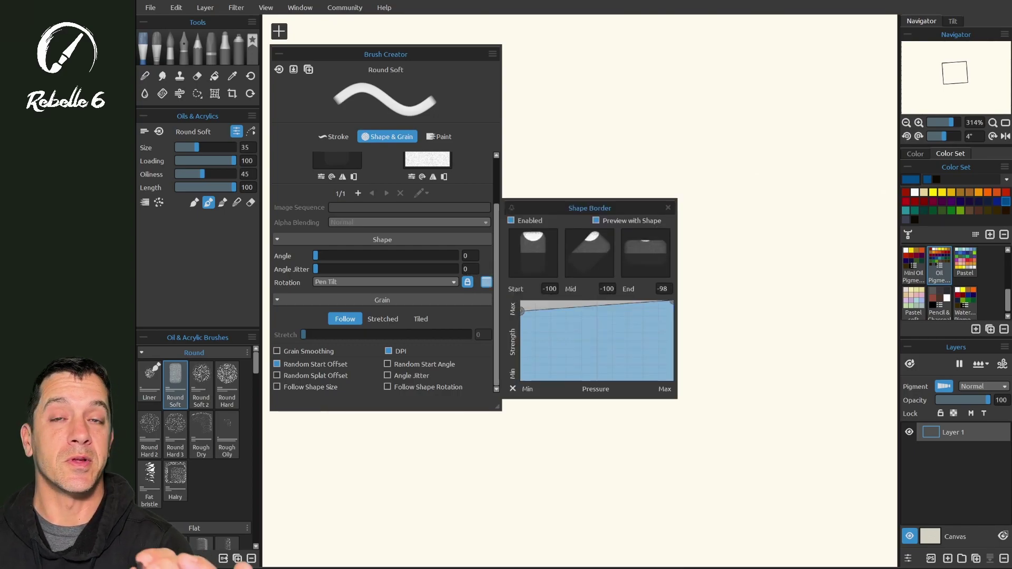
scroll(382, 277, up, 3)
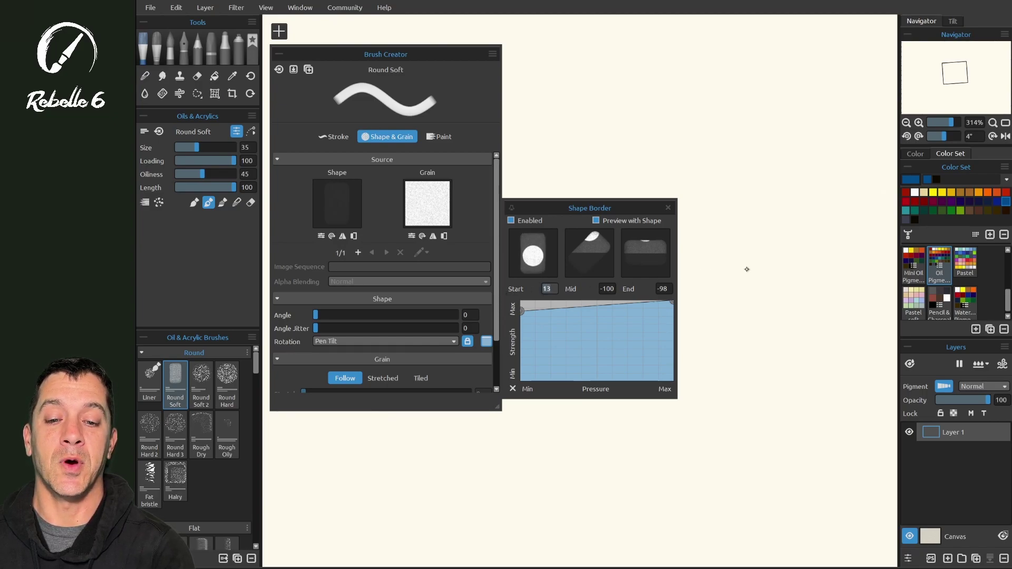
click(533, 252)
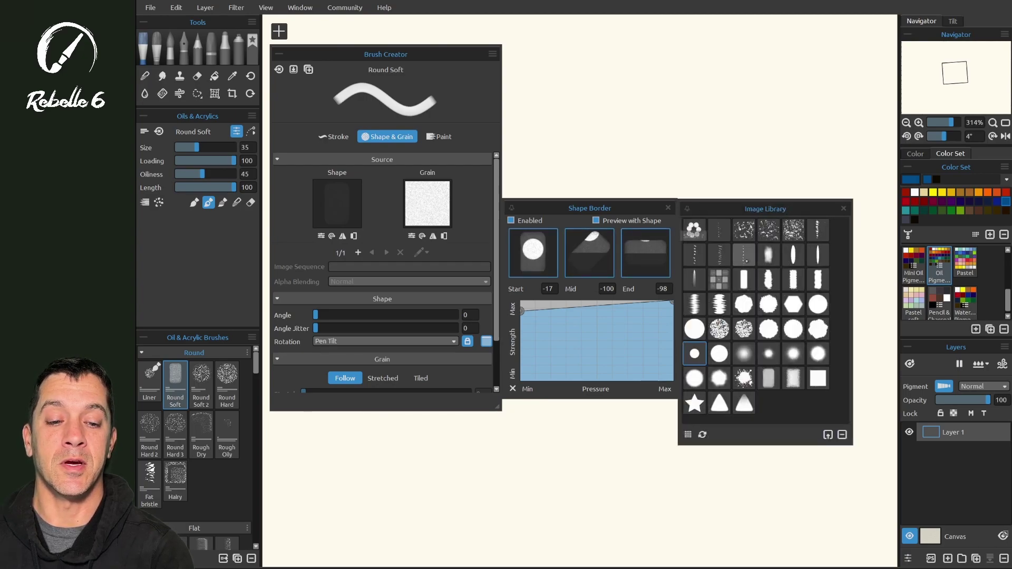
click(719, 279)
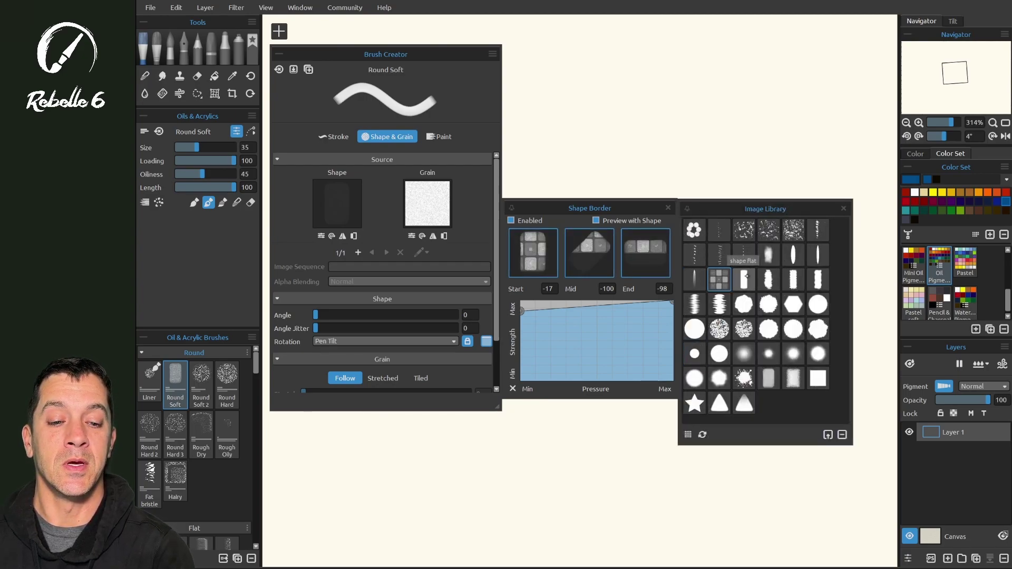
click(695, 354)
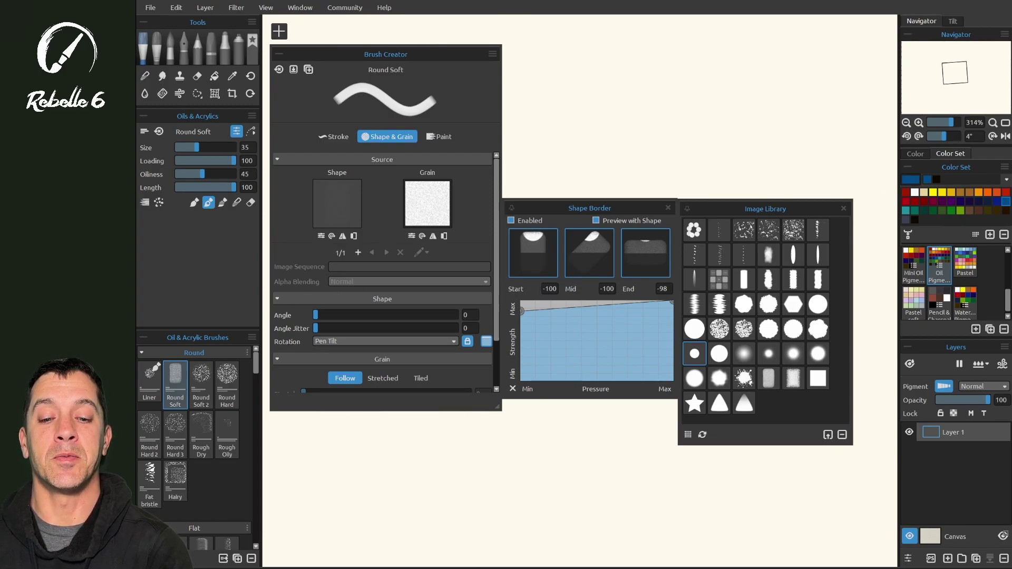
drag(647, 289, 866, 290)
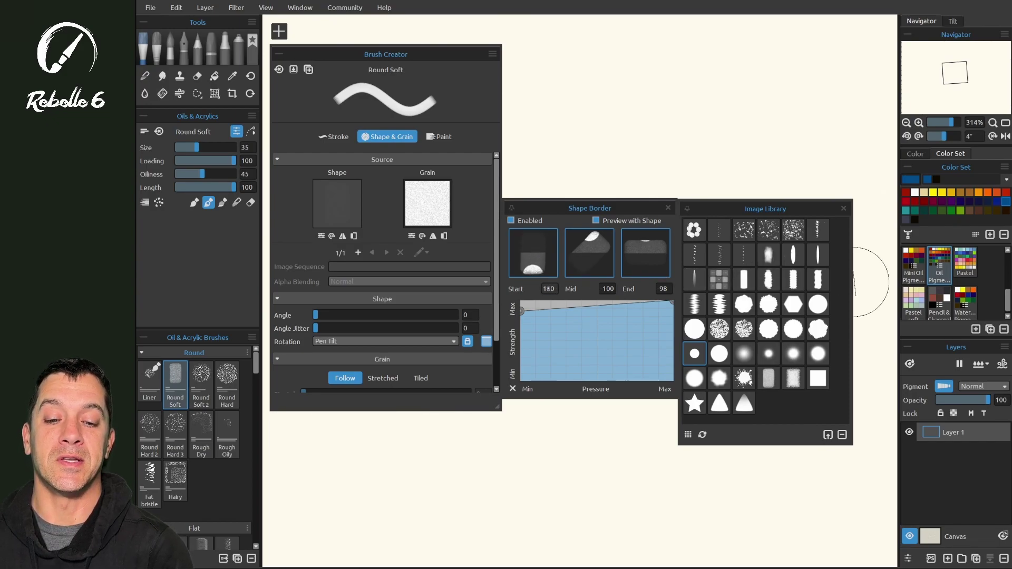
drag(870, 281, 563, 288)
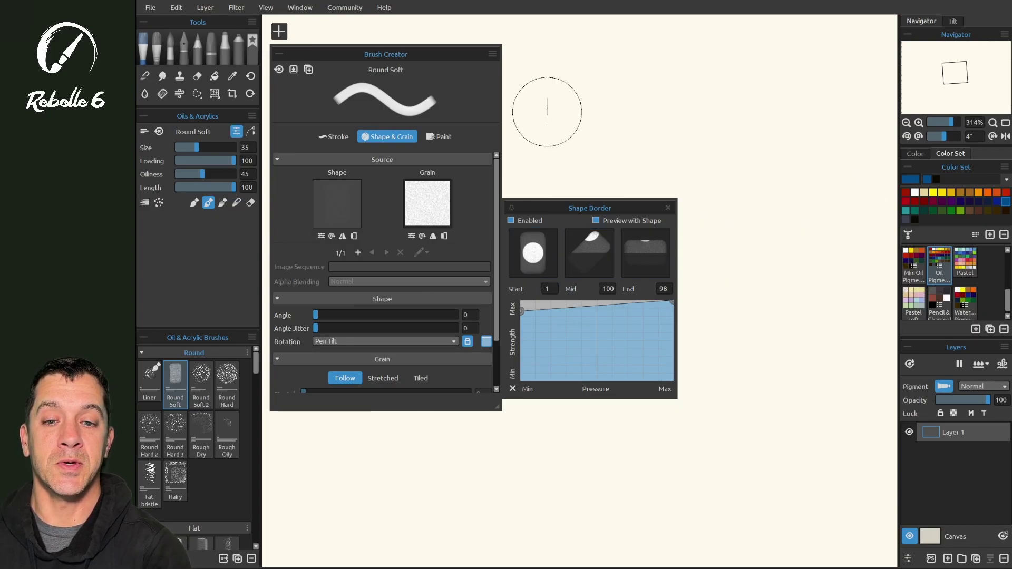
Step: Test a dab, then move and shrink the shape border and brush settings panels
mouse_move(541, 116)
mouse_down()
mouse_move(539, 125)
mouse_move(702, 237)
mouse_move(910, 364)
mouse_up()
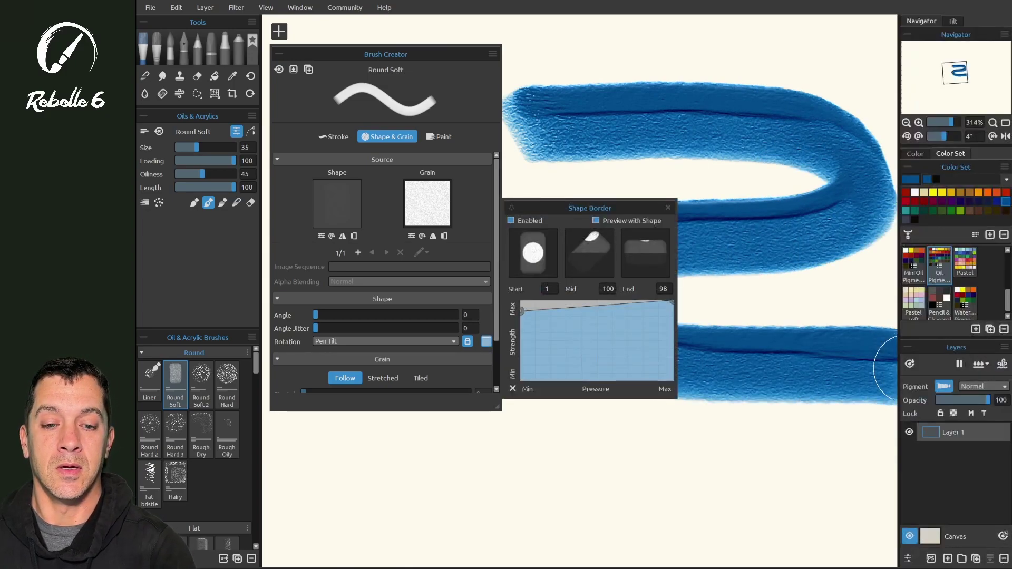
drag(531, 209, 317, 304)
click(416, 50)
drag(416, 50, 412, 27)
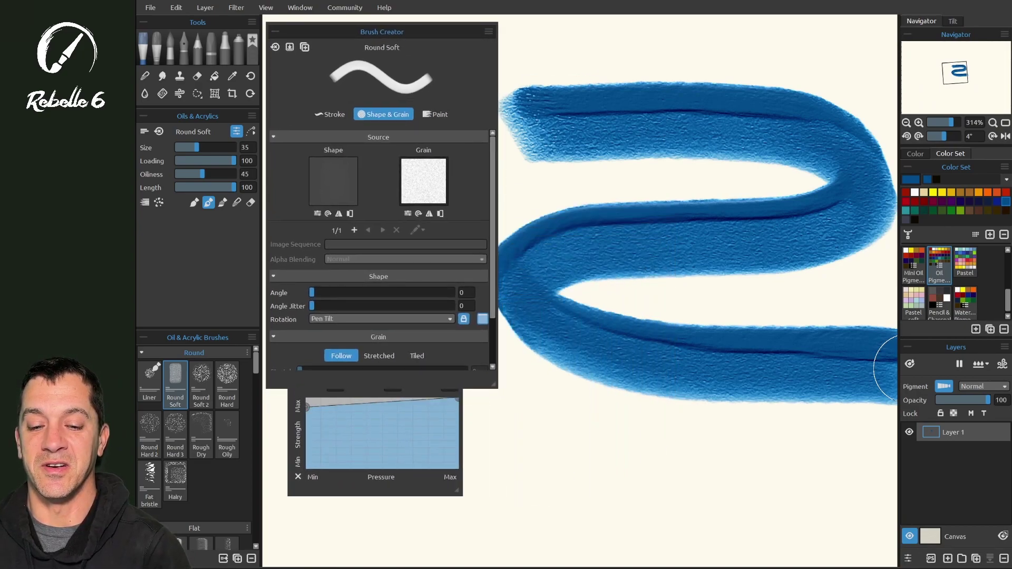
drag(497, 387, 470, 196)
drag(428, 305, 427, 240)
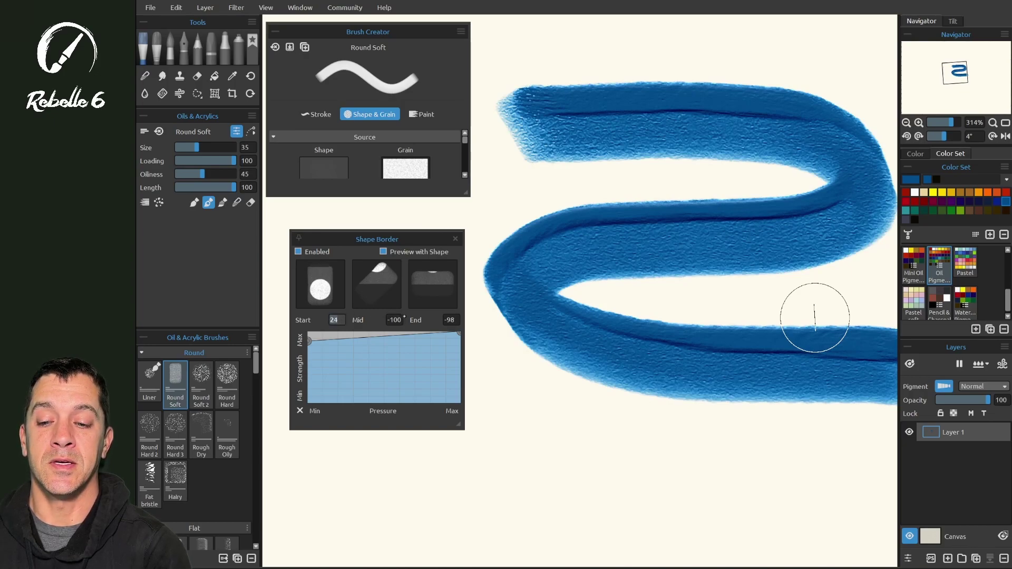
text(100)
Step: Set border Start to 100 and End to 84, painting S-shaped blue test strokes
key(Return)
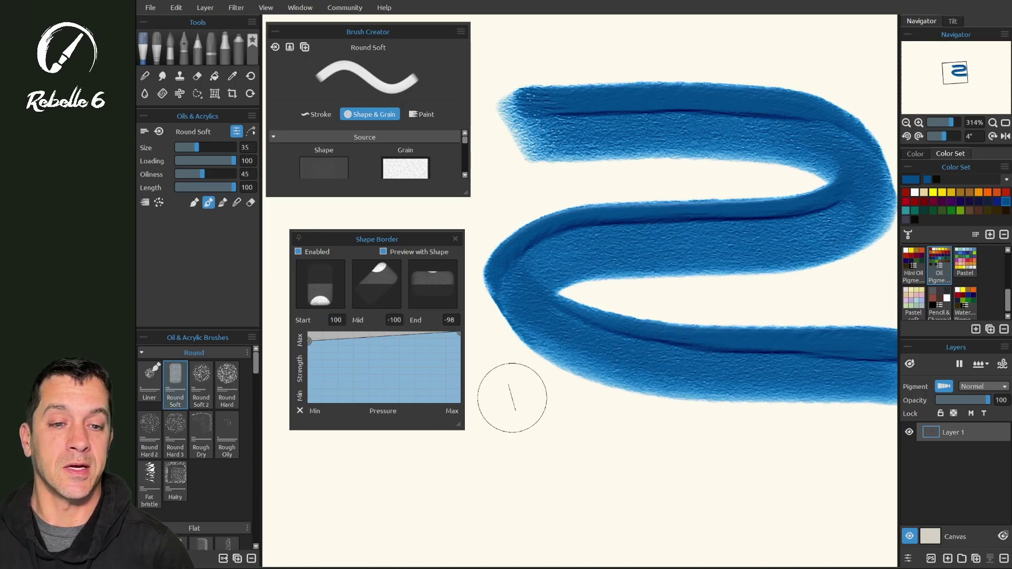
scroll(511, 397, down, 3)
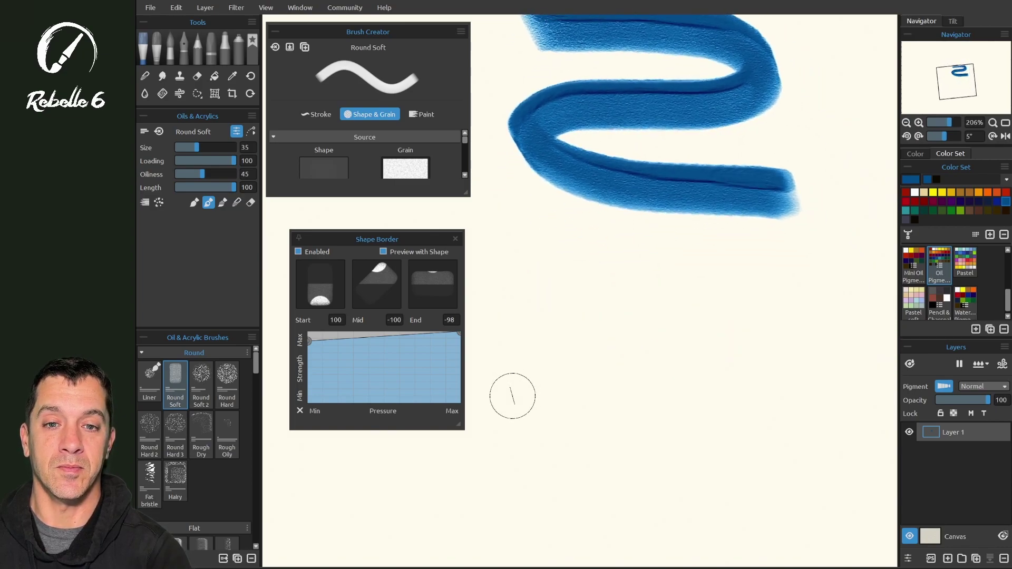
mouse_move(511, 245)
mouse_down()
mouse_move(500, 363)
mouse_move(818, 389)
mouse_up()
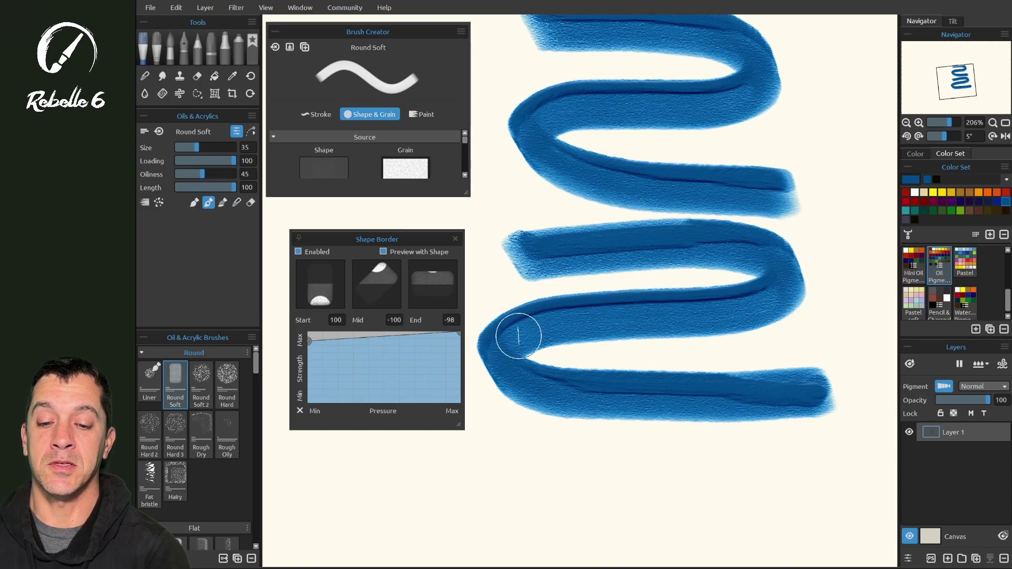
drag(472, 319, 666, 322)
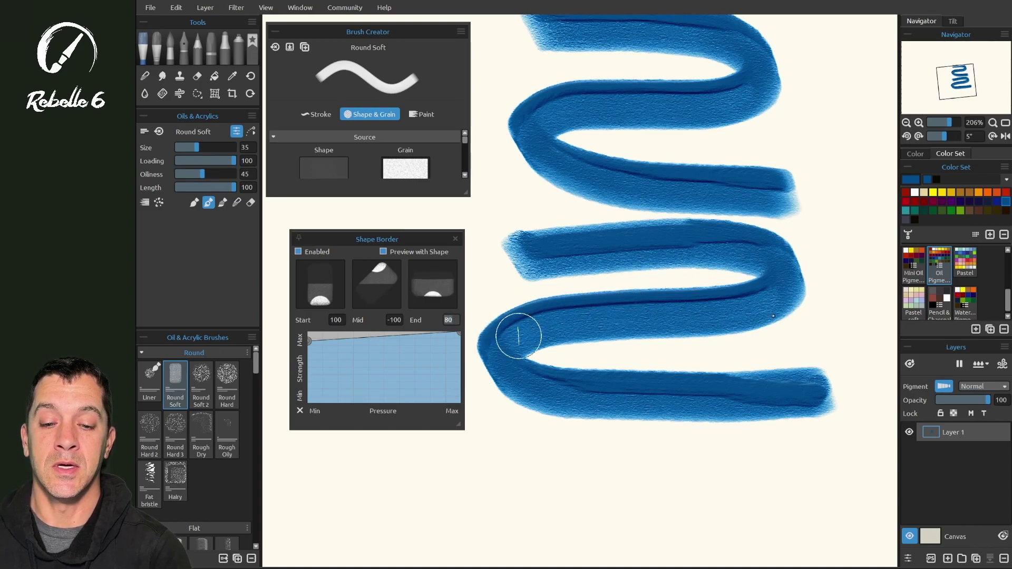
drag(519, 336, 752, 320)
scroll(751, 320, down, 5)
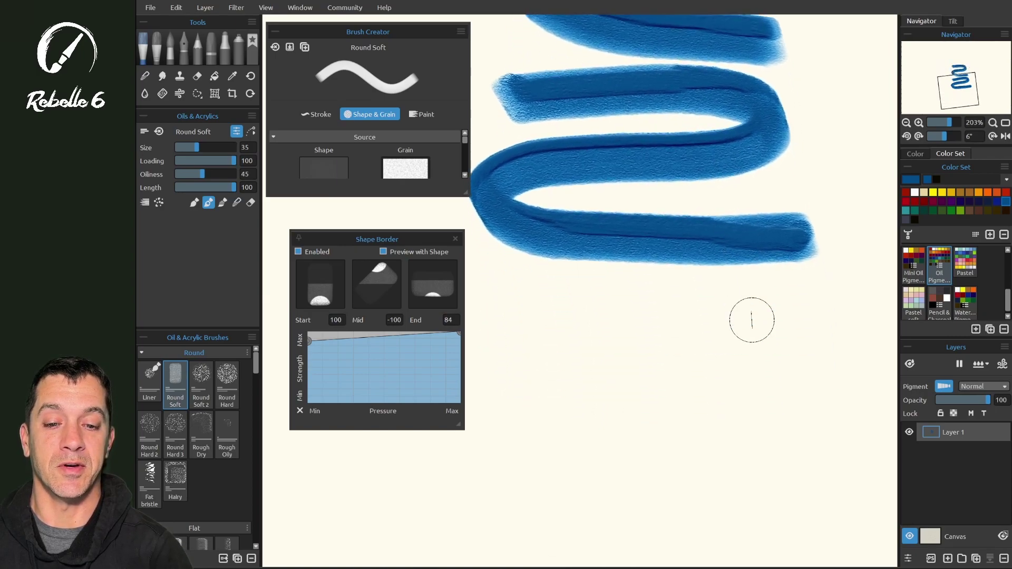
mouse_move(507, 285)
mouse_down()
mouse_move(680, 274)
mouse_move(830, 325)
mouse_move(520, 358)
mouse_move(486, 418)
mouse_move(617, 459)
mouse_move(838, 453)
mouse_up()
text(-6)
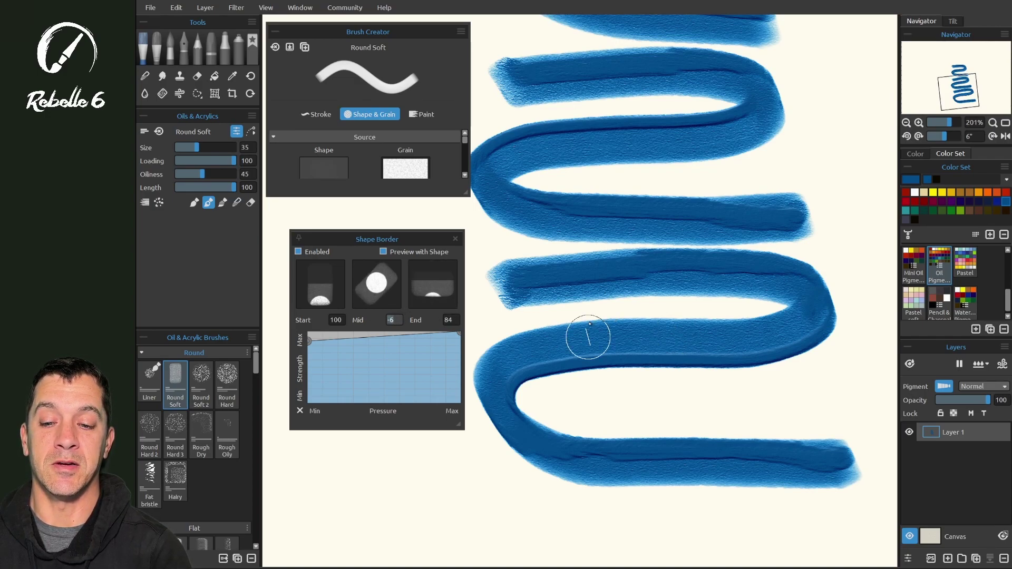
text(-)
Step: Clear the canvas, make border strength rise linearly with pressure, and paint two blue strokes
key(Delete)
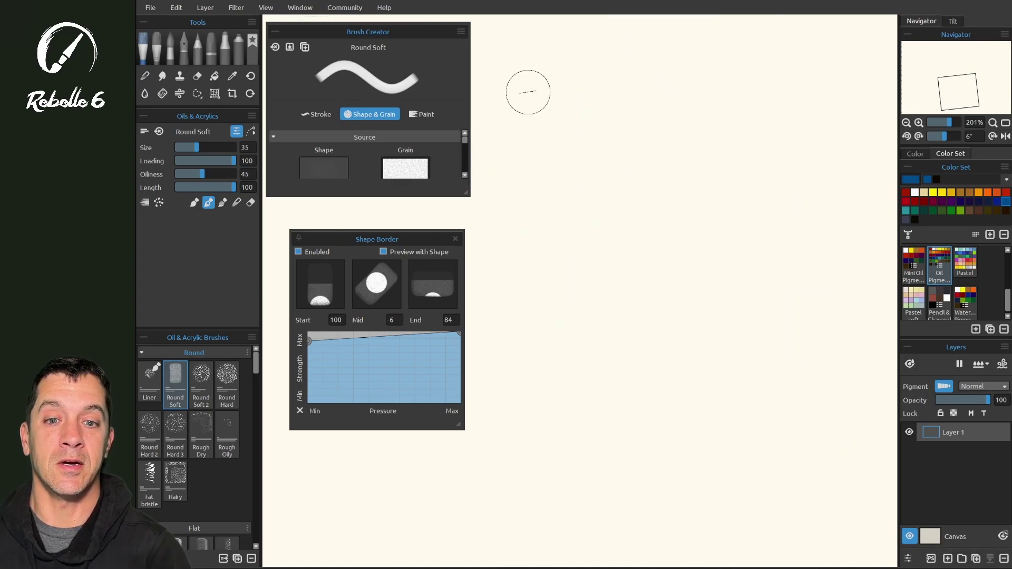
mouse_move(511, 99)
mouse_down()
mouse_move(823, 169)
mouse_move(803, 269)
mouse_move(819, 273)
mouse_up()
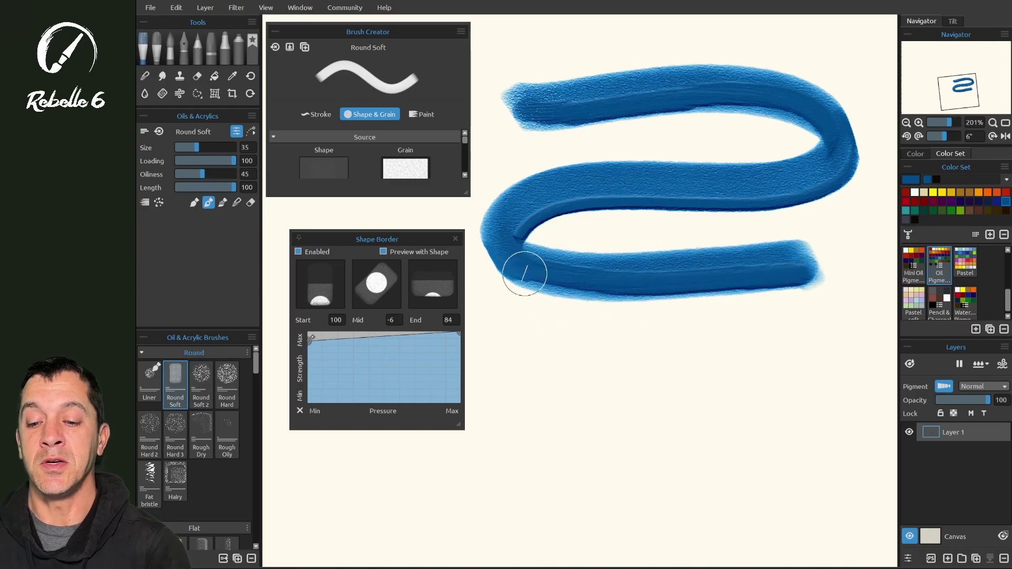
drag(311, 338, 309, 402)
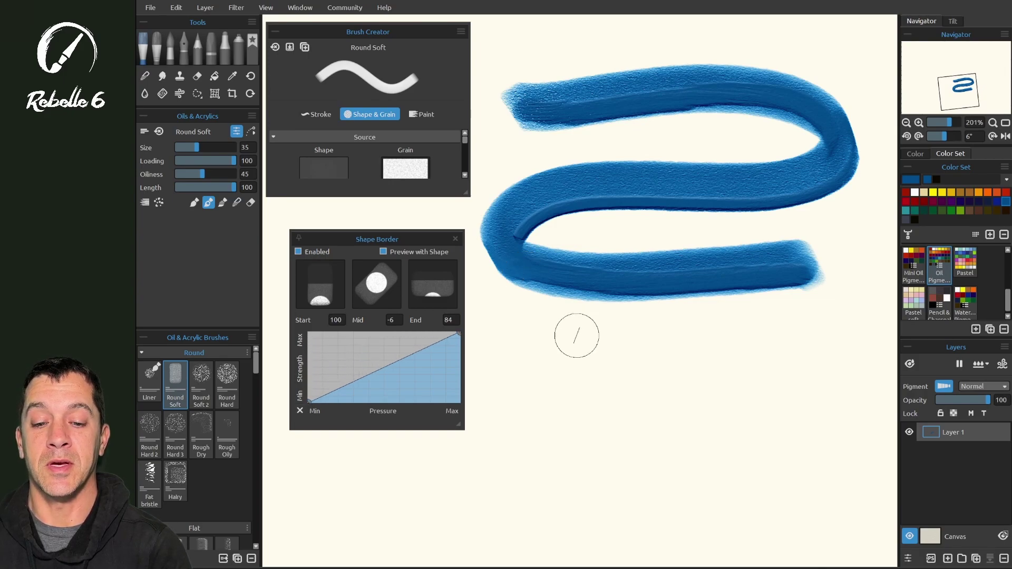
mouse_move(479, 366)
mouse_down()
mouse_move(729, 433)
mouse_move(514, 439)
mouse_move(459, 494)
mouse_move(585, 506)
mouse_move(742, 483)
mouse_move(779, 494)
mouse_up()
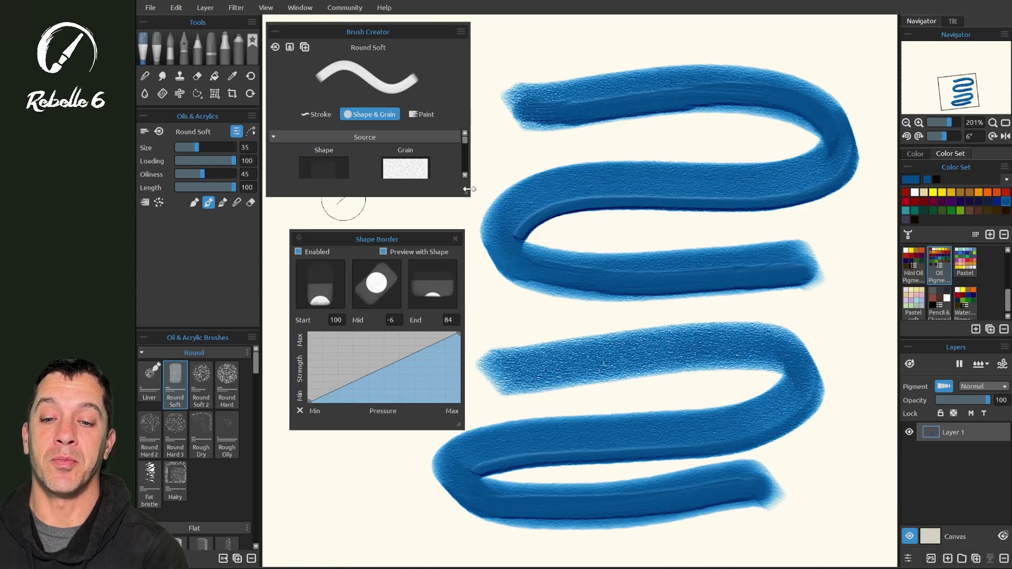
mouse_move(467, 194)
mouse_down()
mouse_move(467, 229)
mouse_move(417, 297)
mouse_up()
Step: Brighten the brush shape image in Texture Properties and reopen the Shape Border settings
click(455, 292)
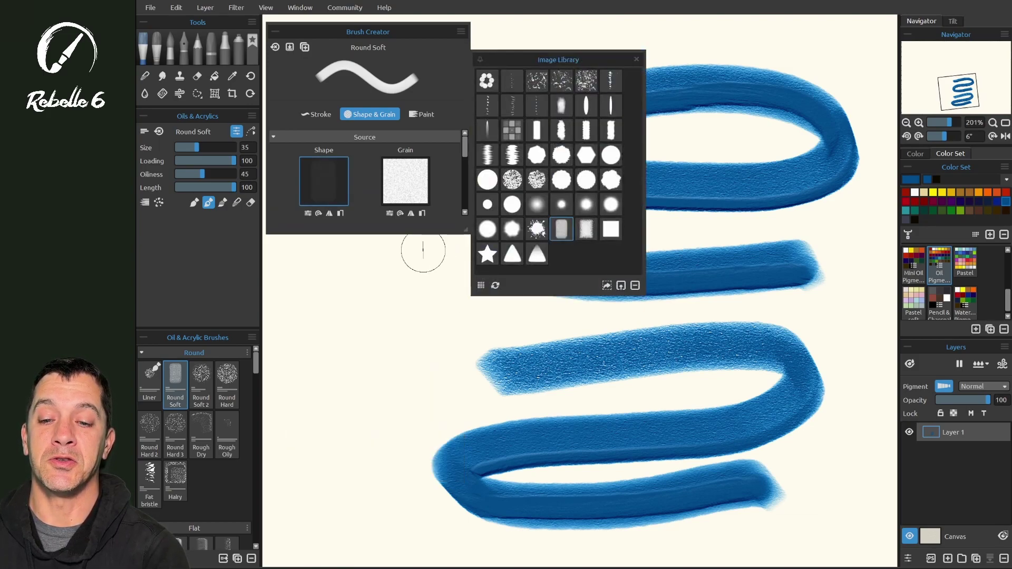
click(308, 213)
click(389, 212)
drag(529, 189, 584, 189)
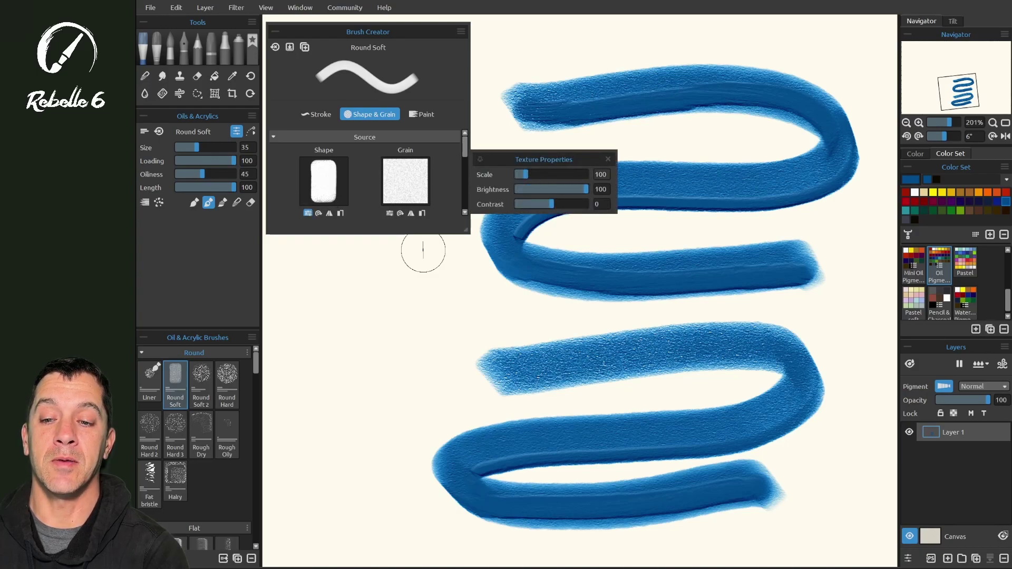
drag(368, 234, 368, 362)
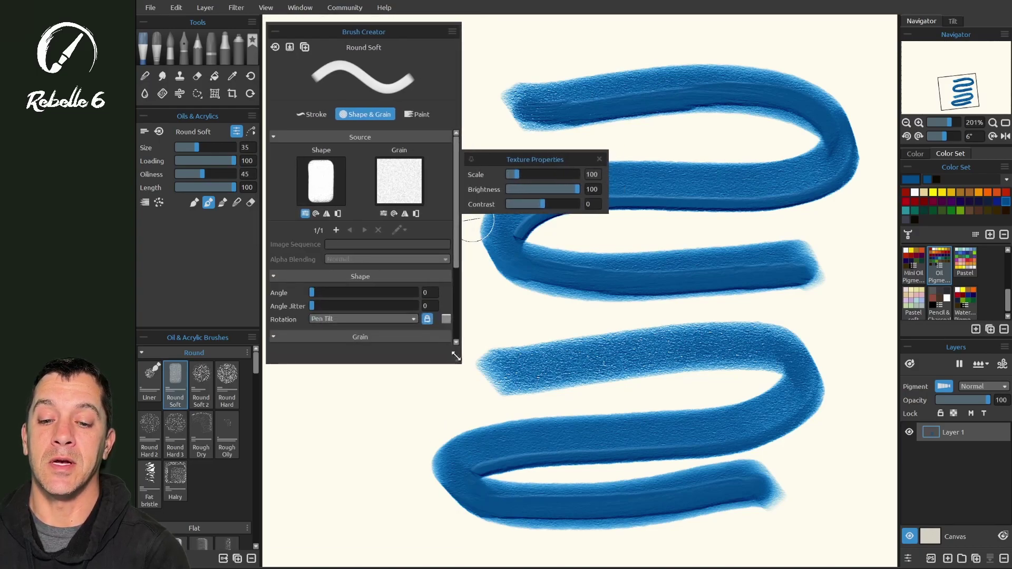
click(450, 309)
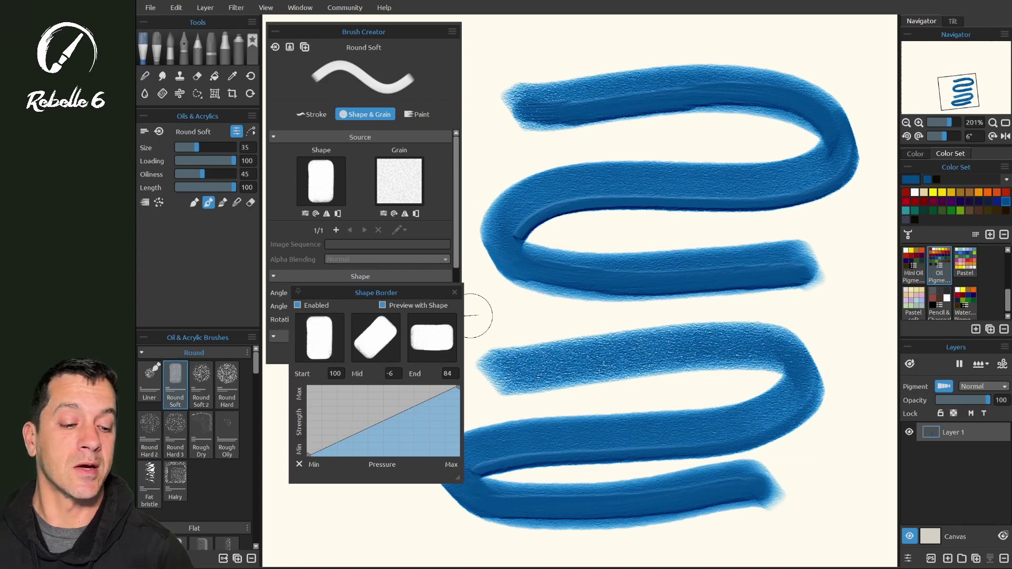
Step: Paint a long blue zigzag on a cleared canvas, darken shape brightness to -57, close Shape Border
key(Delete)
mouse_move(502, 111)
mouse_down()
mouse_move(676, 86)
mouse_move(649, 285)
mouse_move(702, 510)
mouse_up()
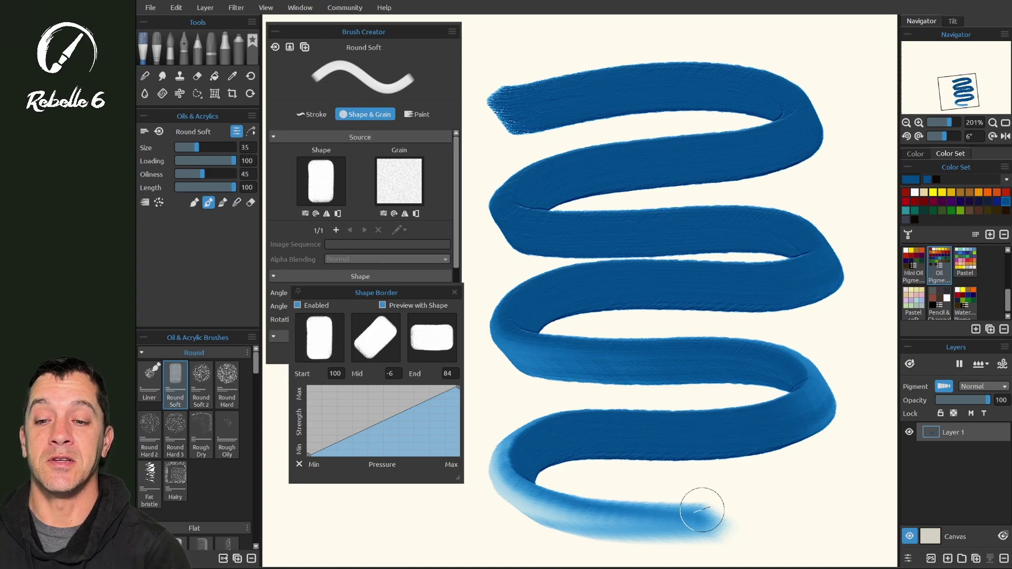
click(405, 214)
drag(565, 185, 523, 188)
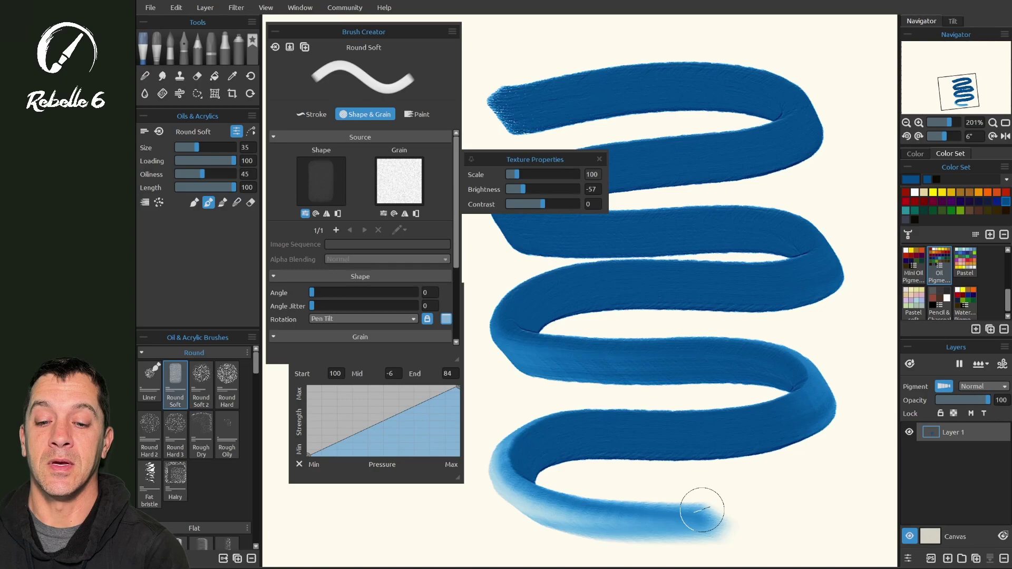
click(447, 319)
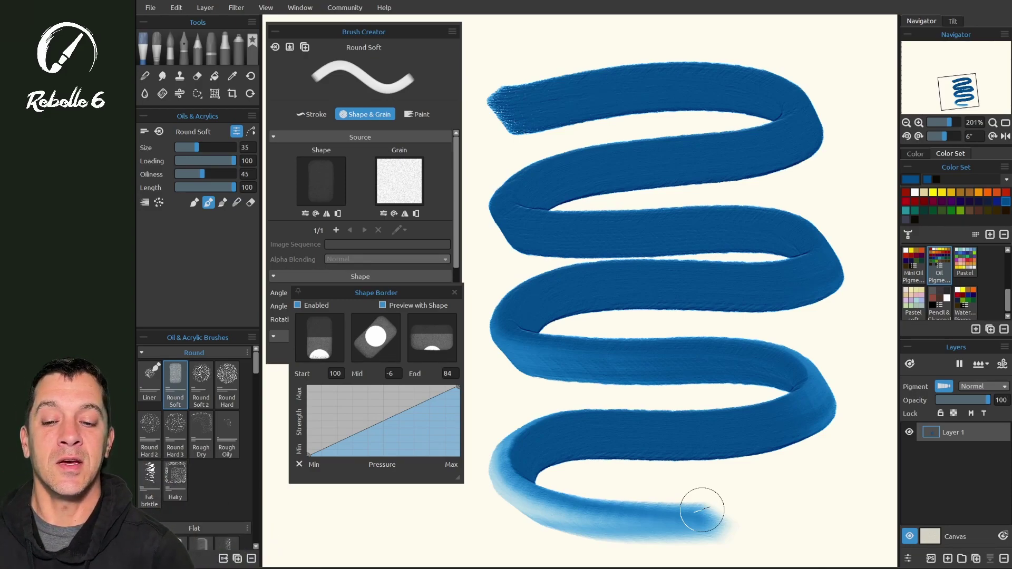
key(Escape)
scroll(360, 238, down, 5)
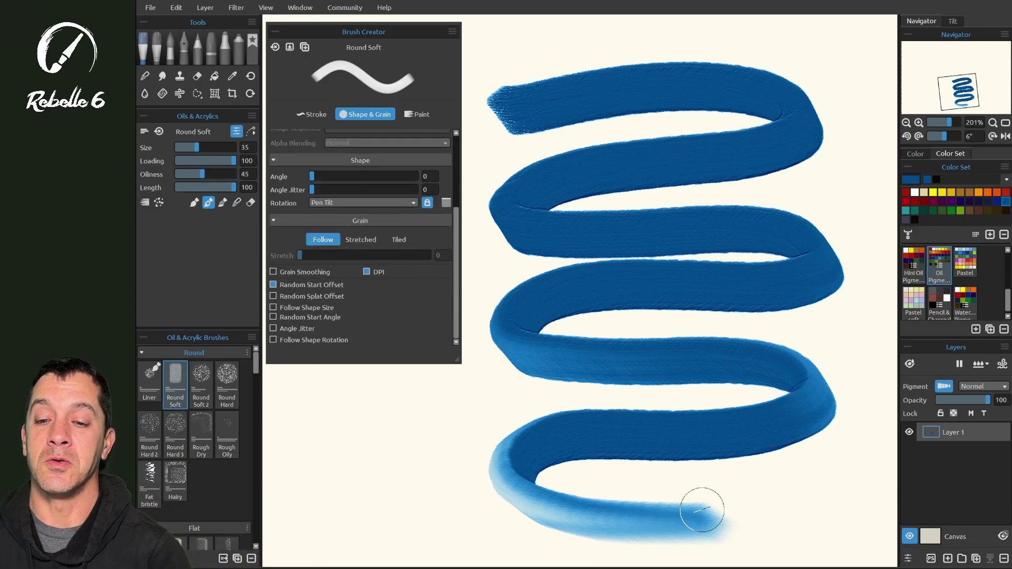